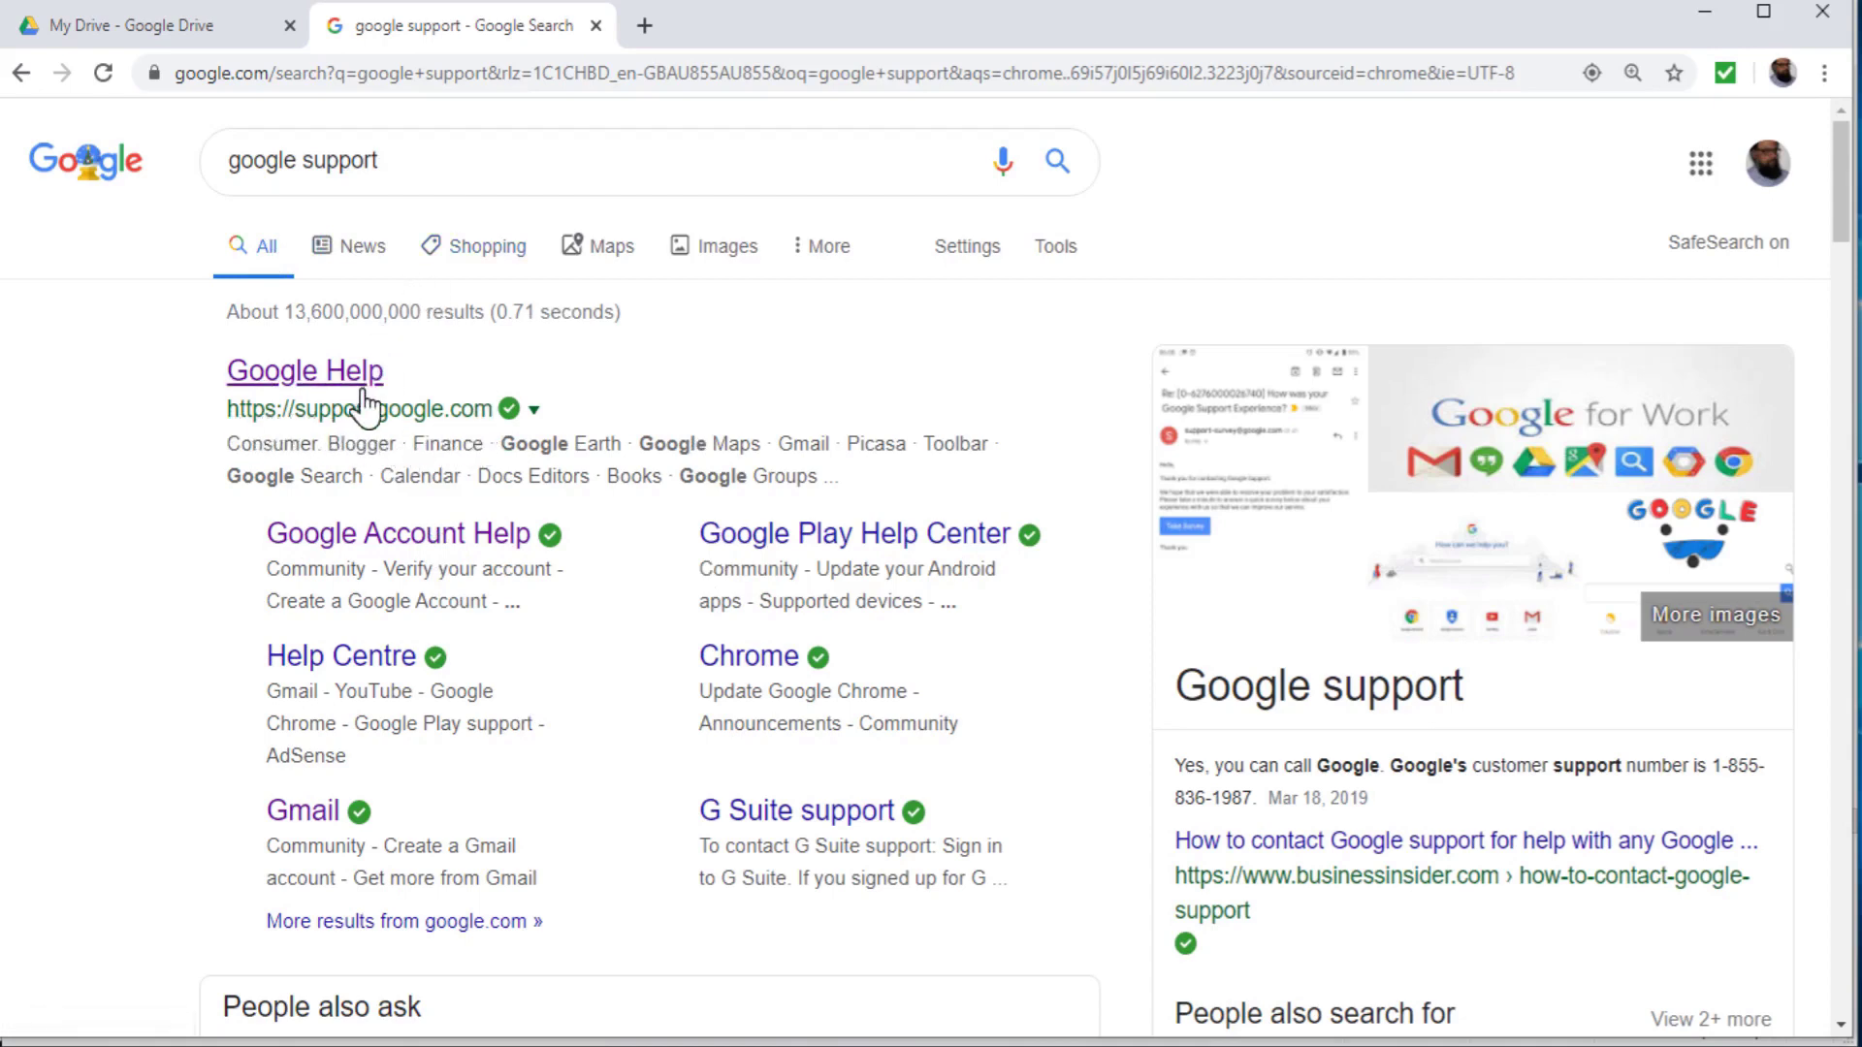
Open the Google Help site from the search results and go to its Gmail help section.
left_click(362, 398)
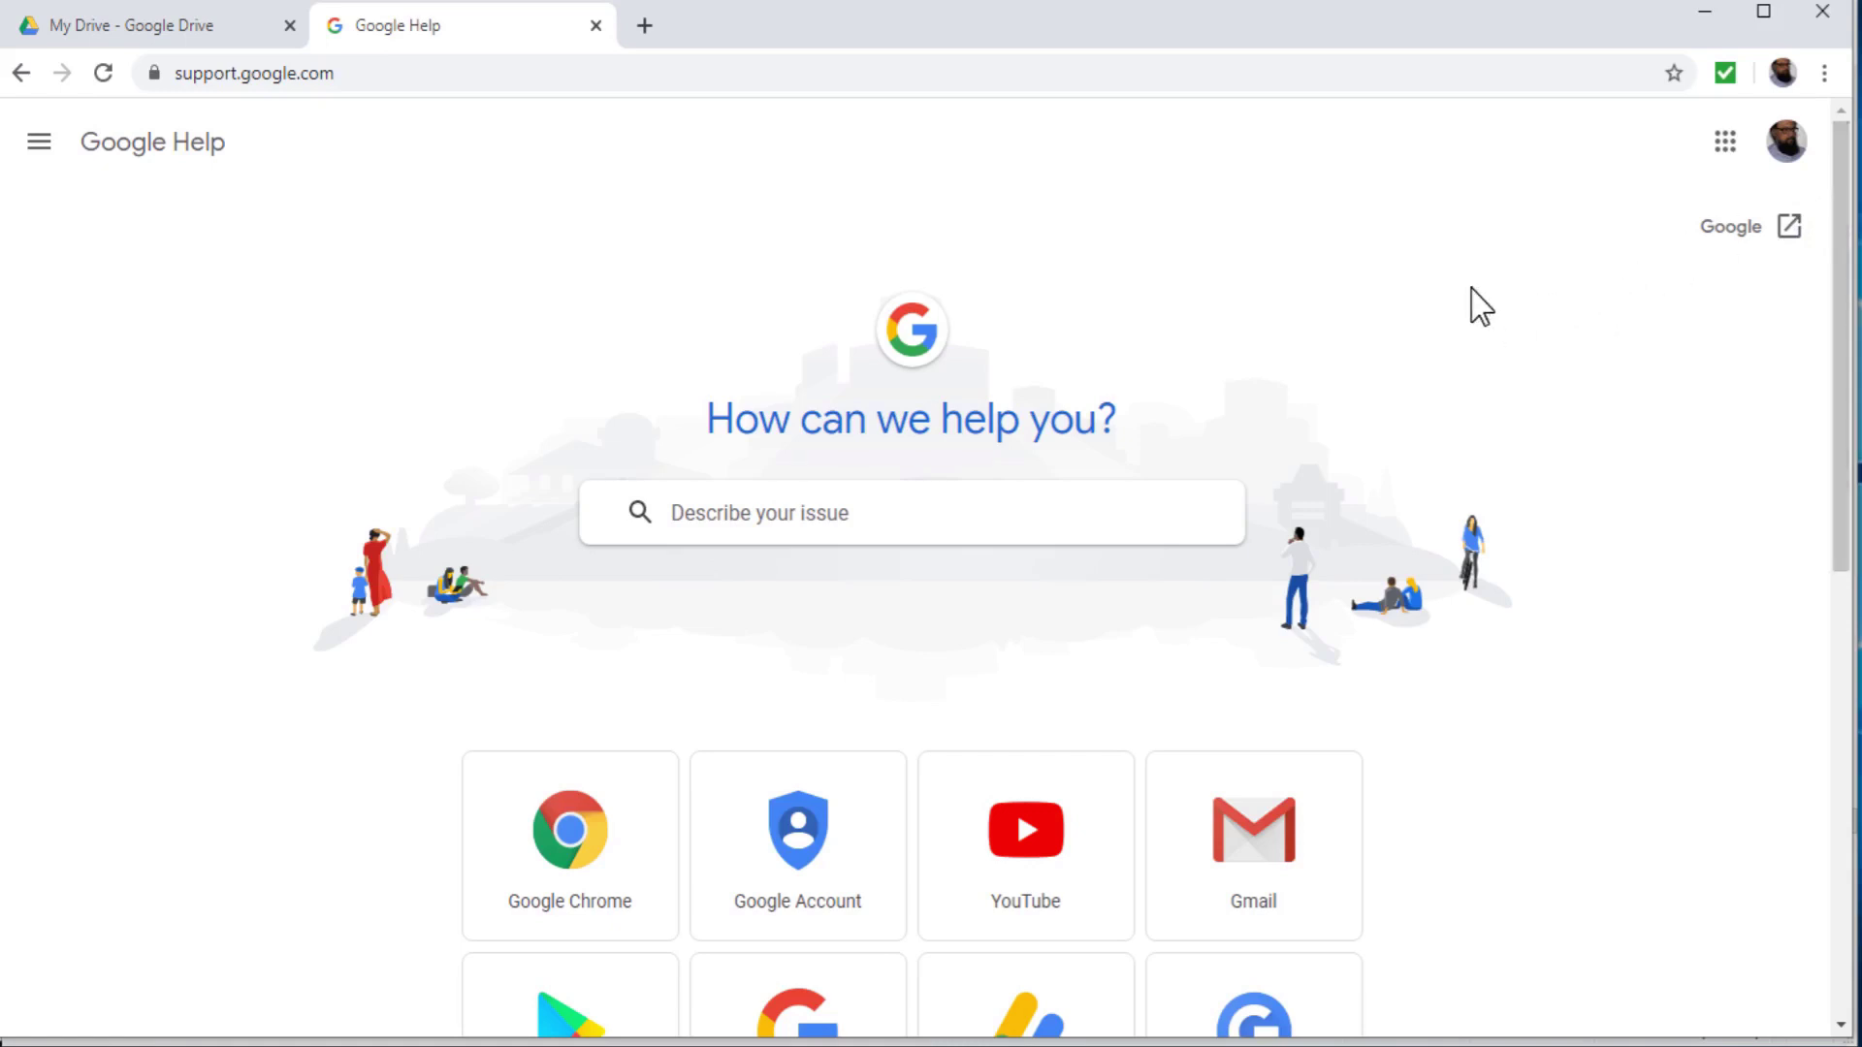
left_click_drag(1843, 289, 1814, 442)
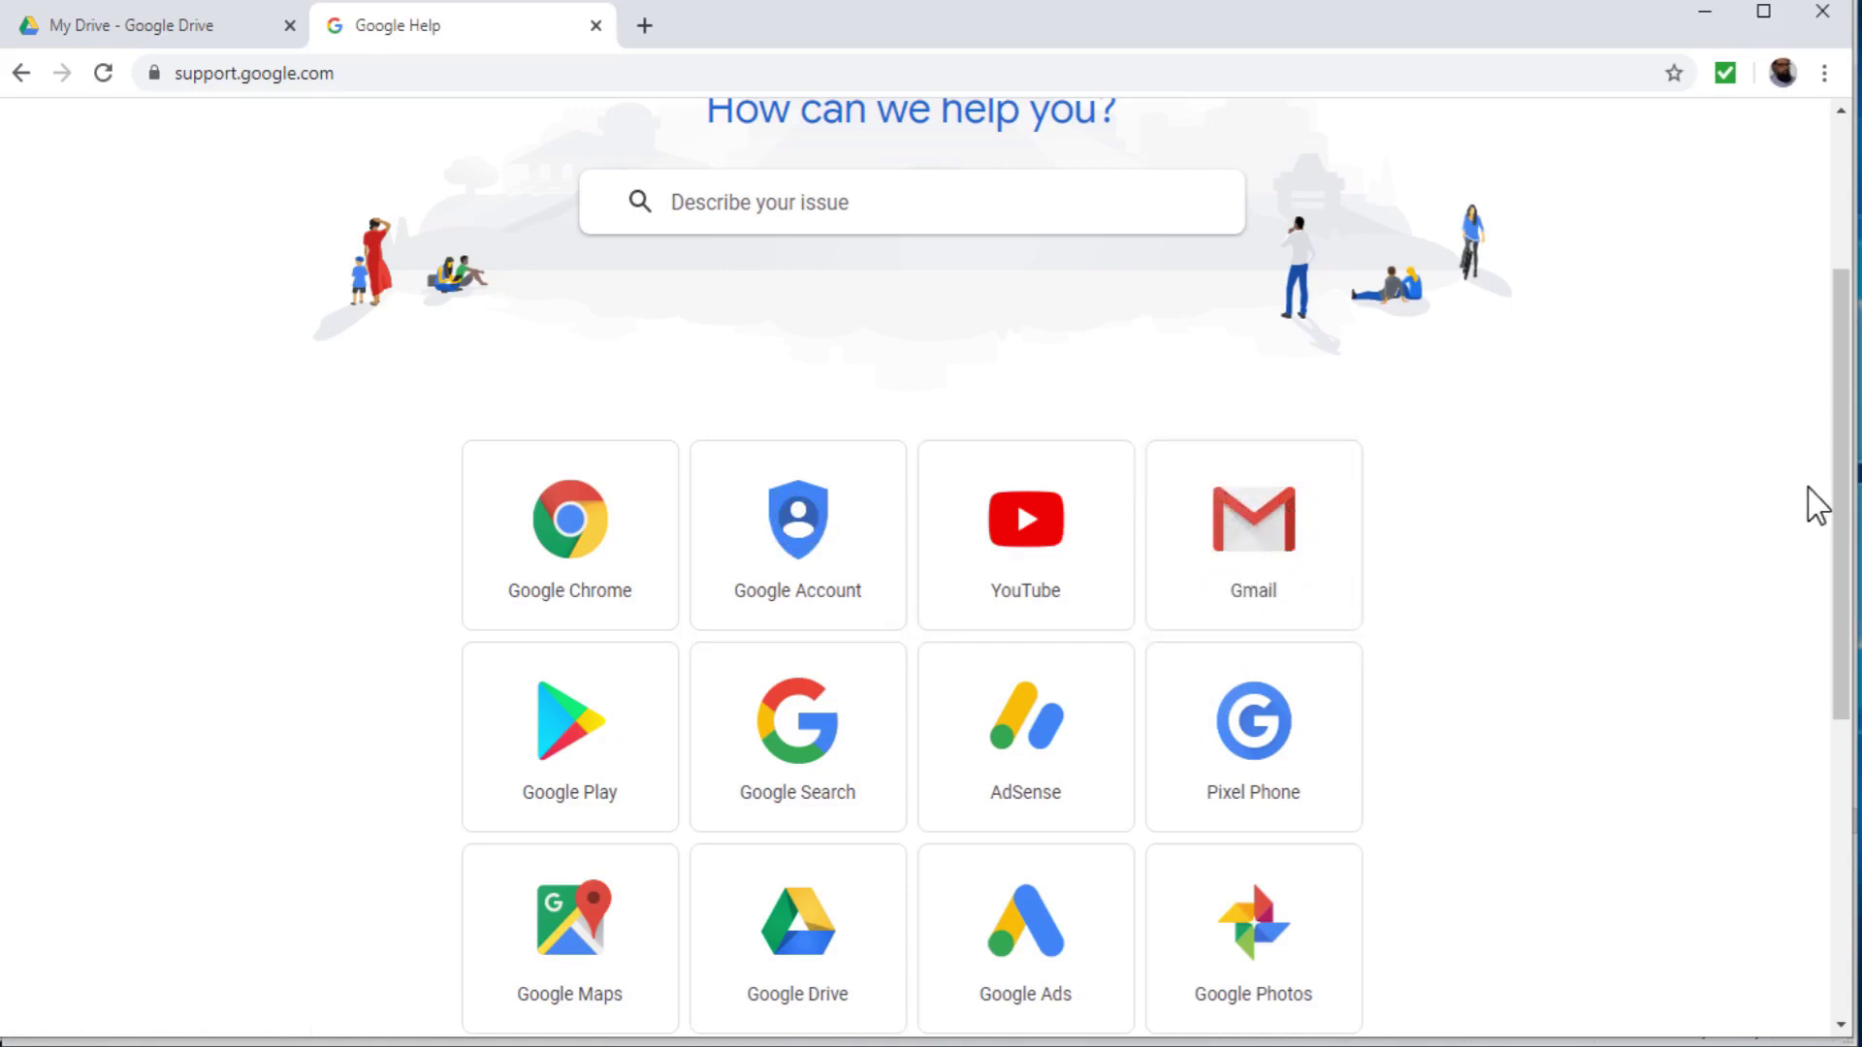
left_click_drag(1843, 482, 1837, 427)
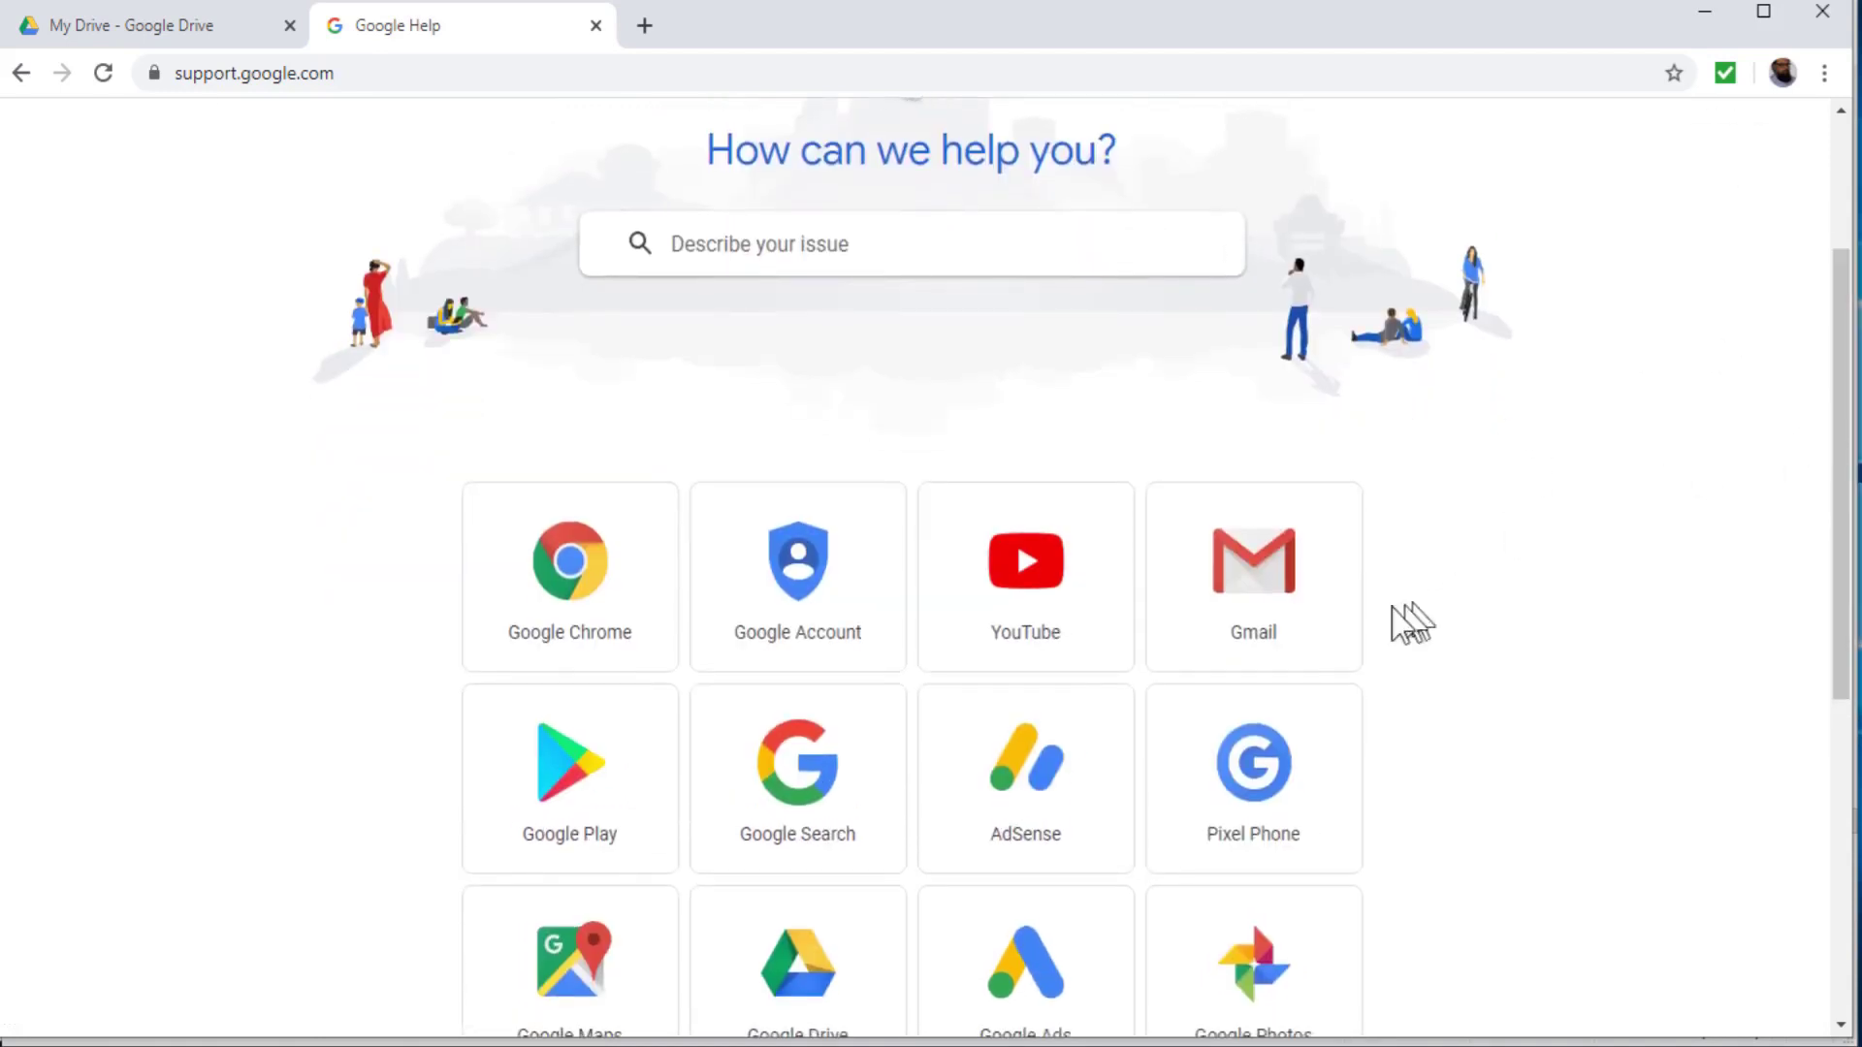
left_click(1251, 604)
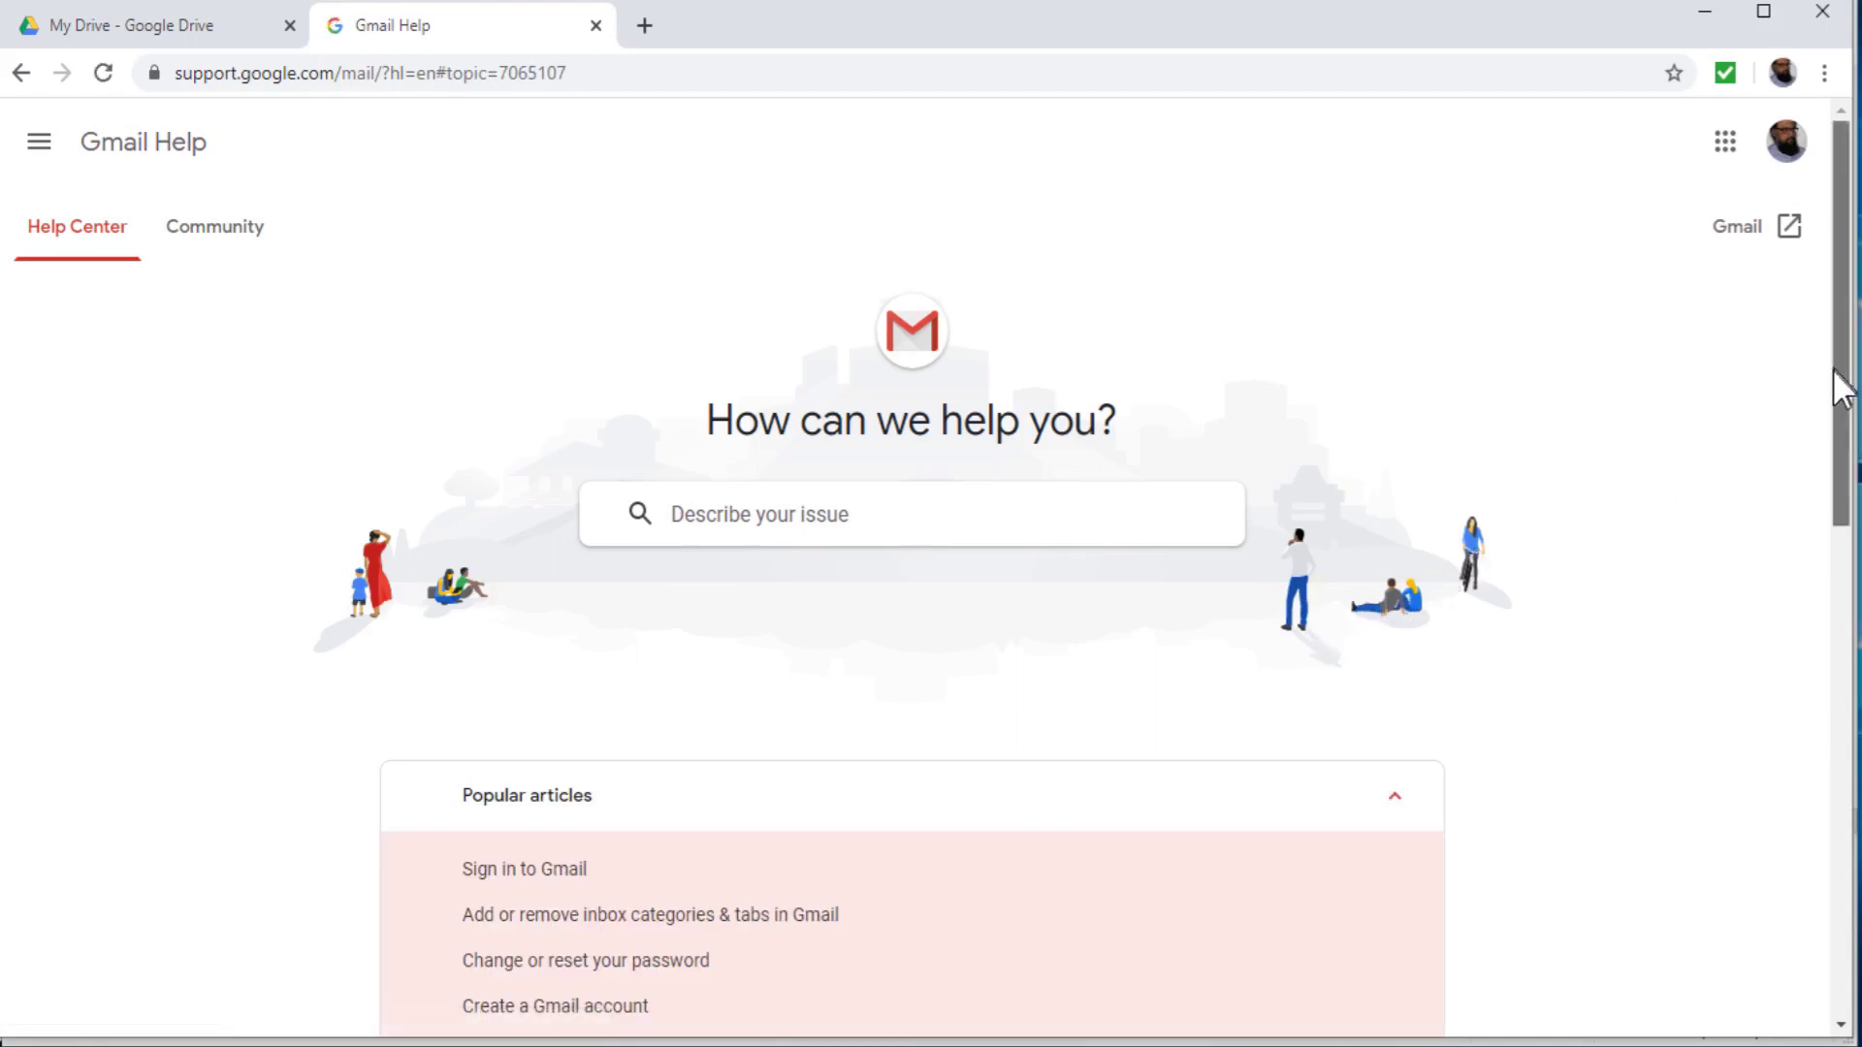
Open the popular article "Create a Gmail account" and bring up its Google Account sign-up form.
left_click_drag(1837, 387, 1812, 552)
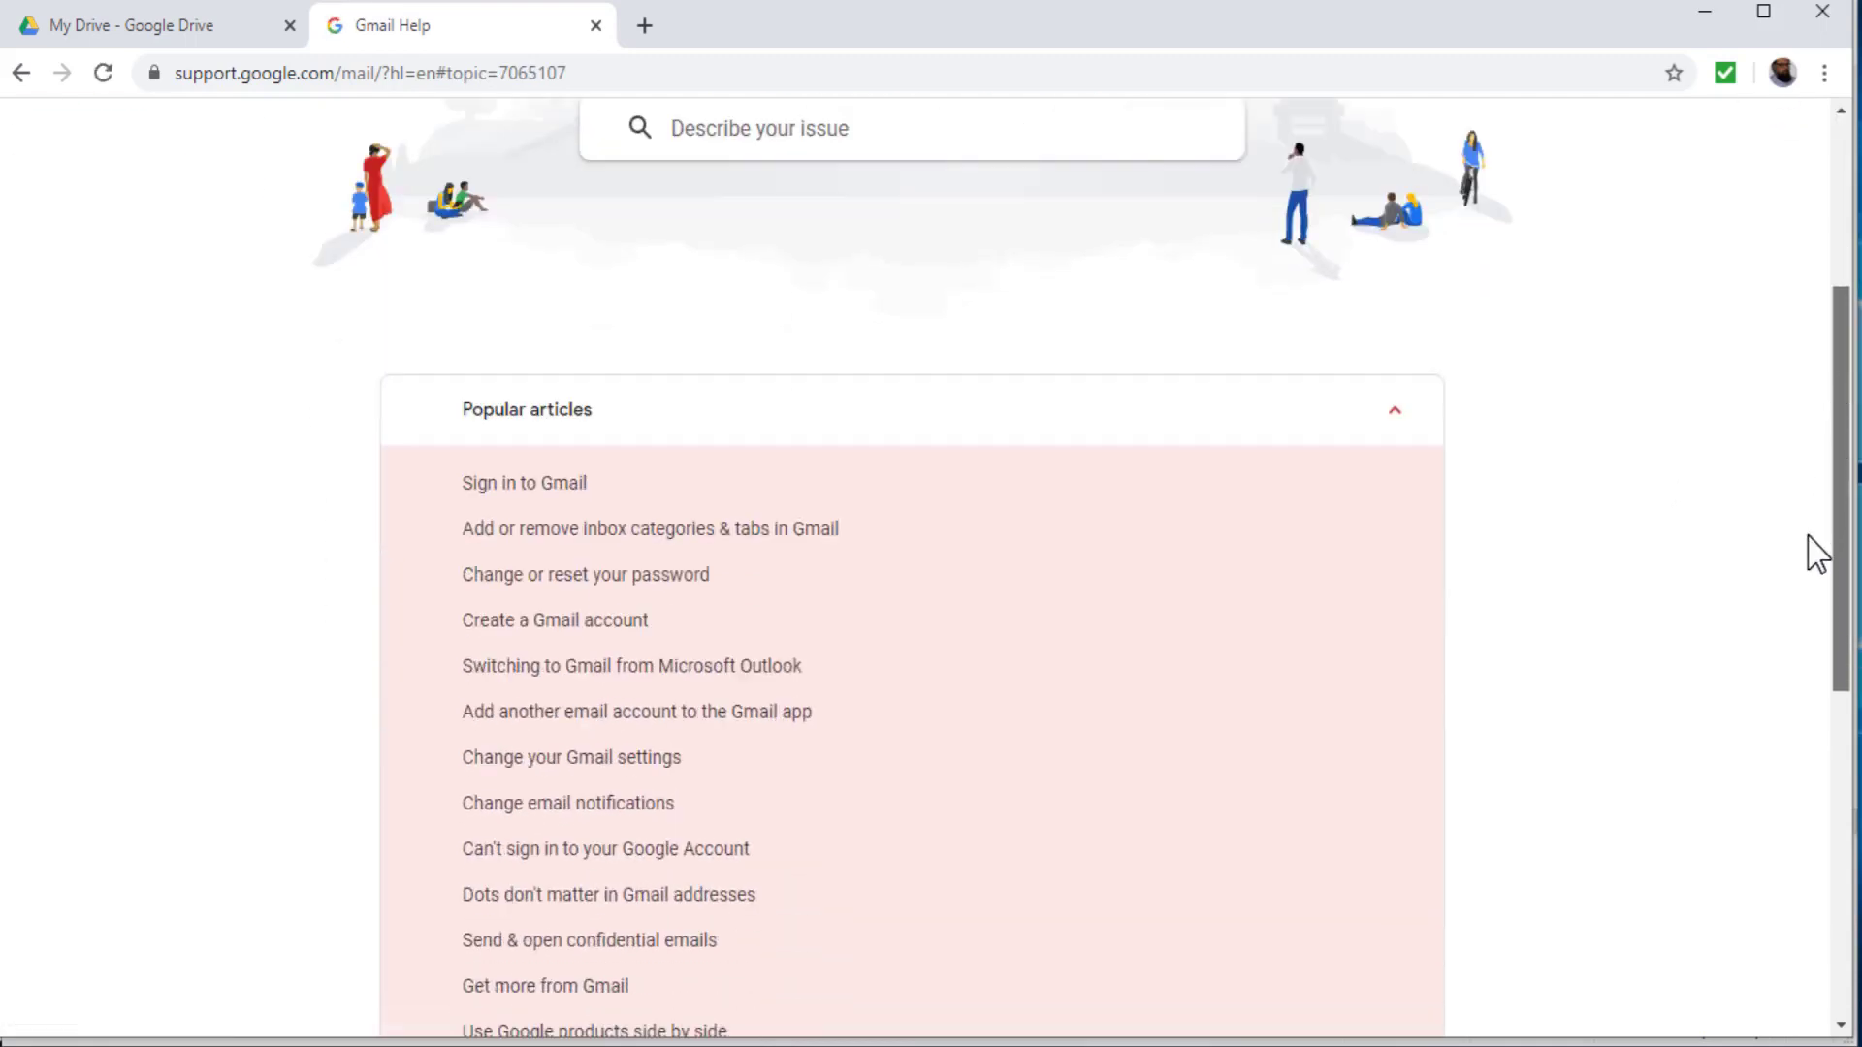
left_click(610, 629)
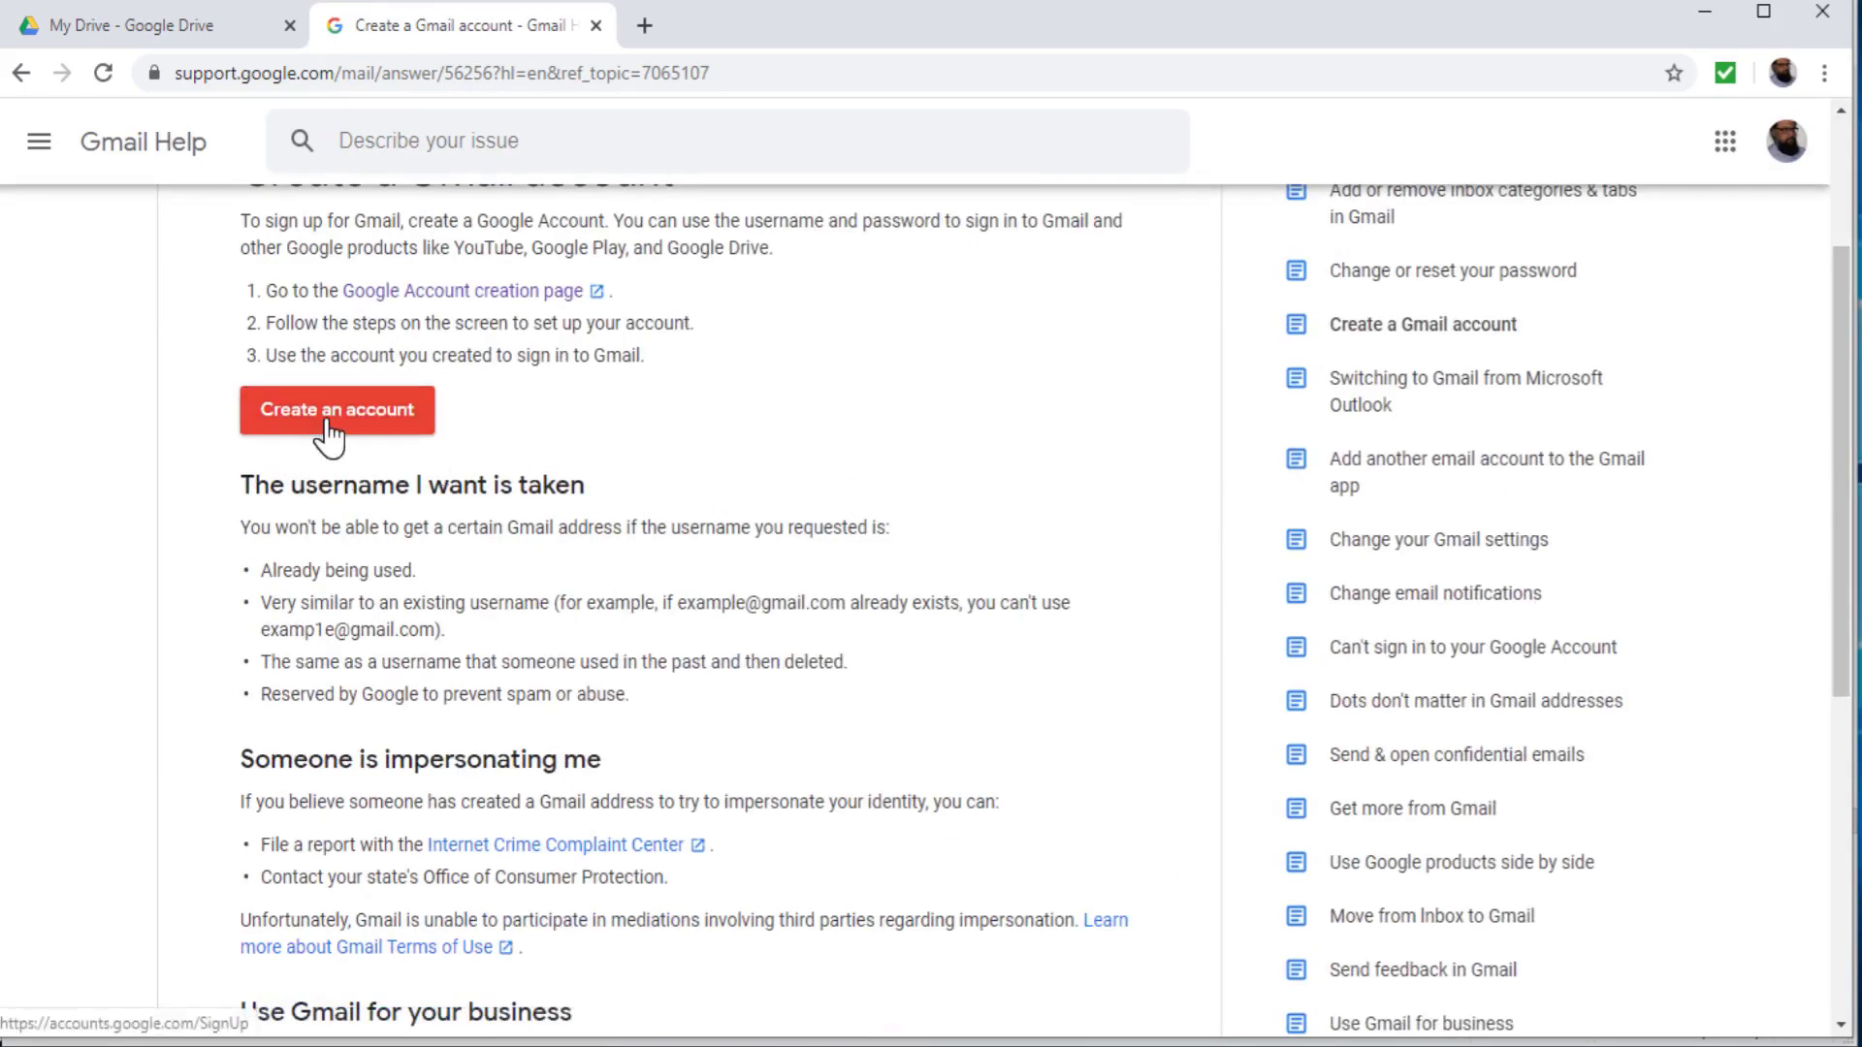
left_click(329, 412)
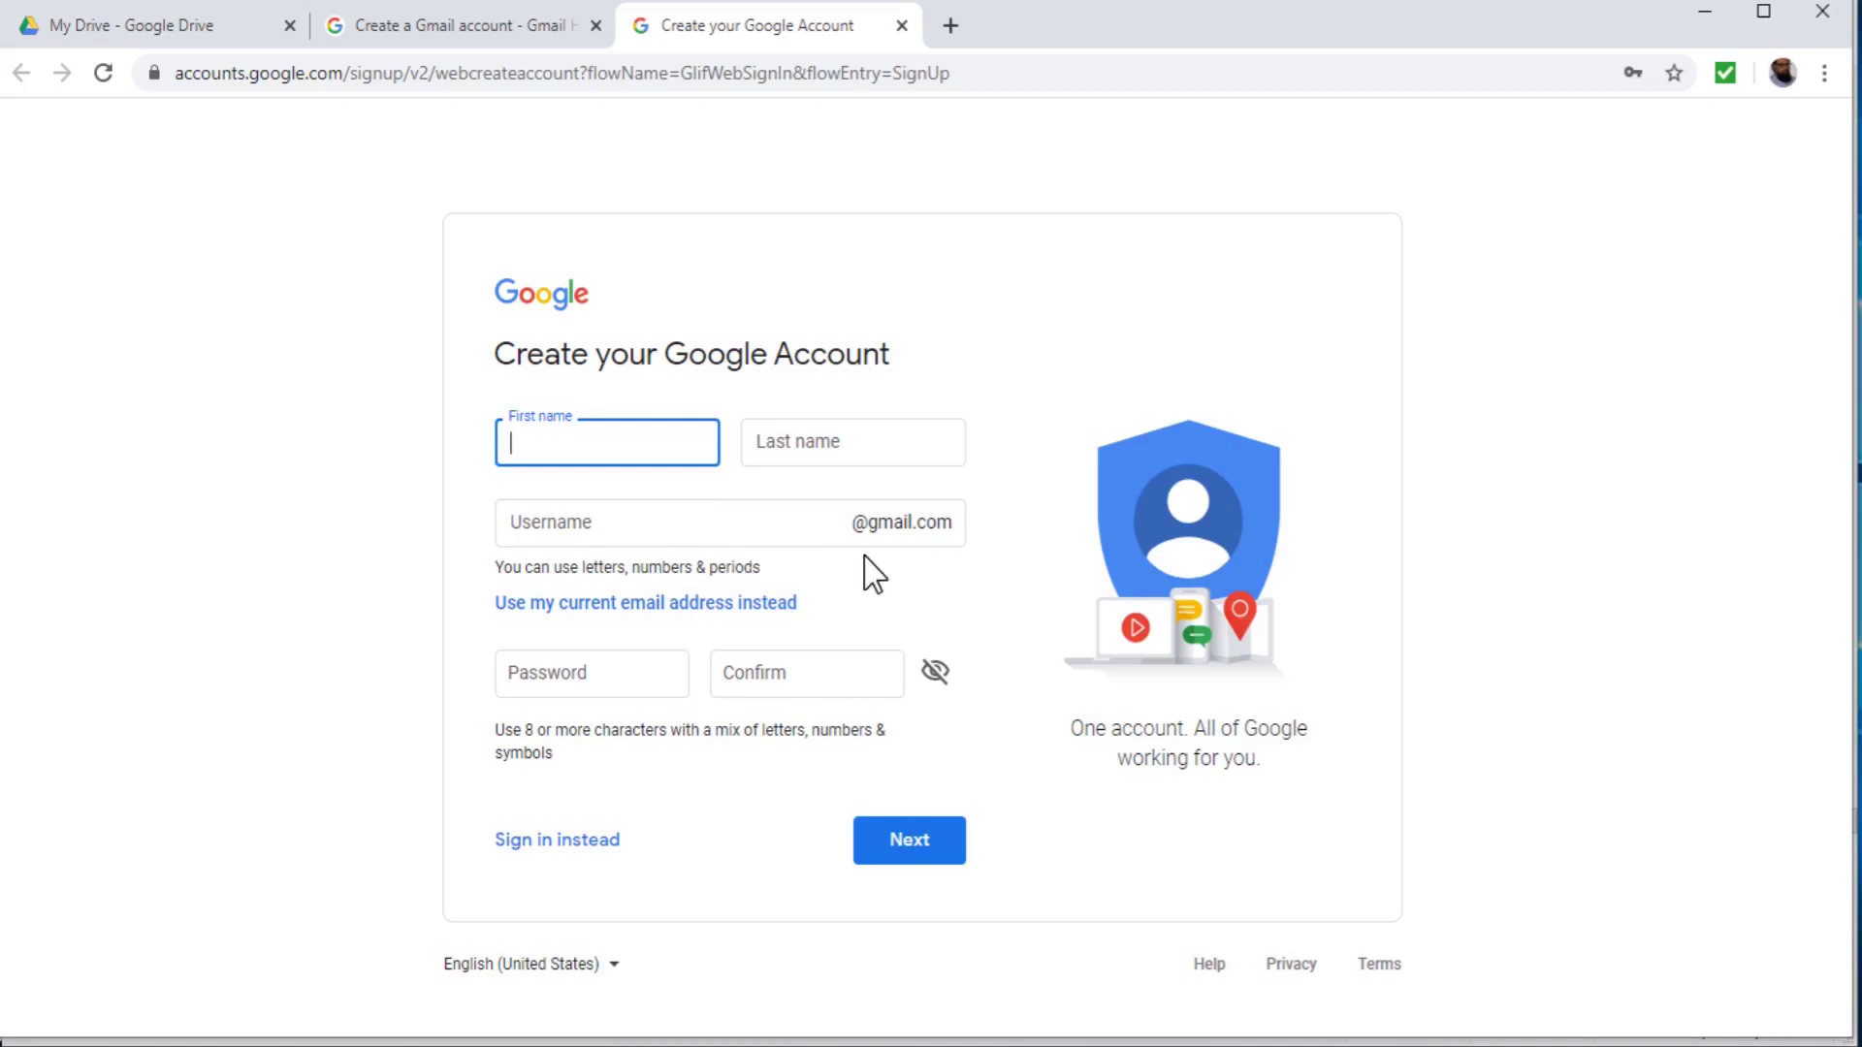
Close the sign-up and Gmail Help pages to return to My Drive, and look over the available Google apps.
left_click(902, 27)
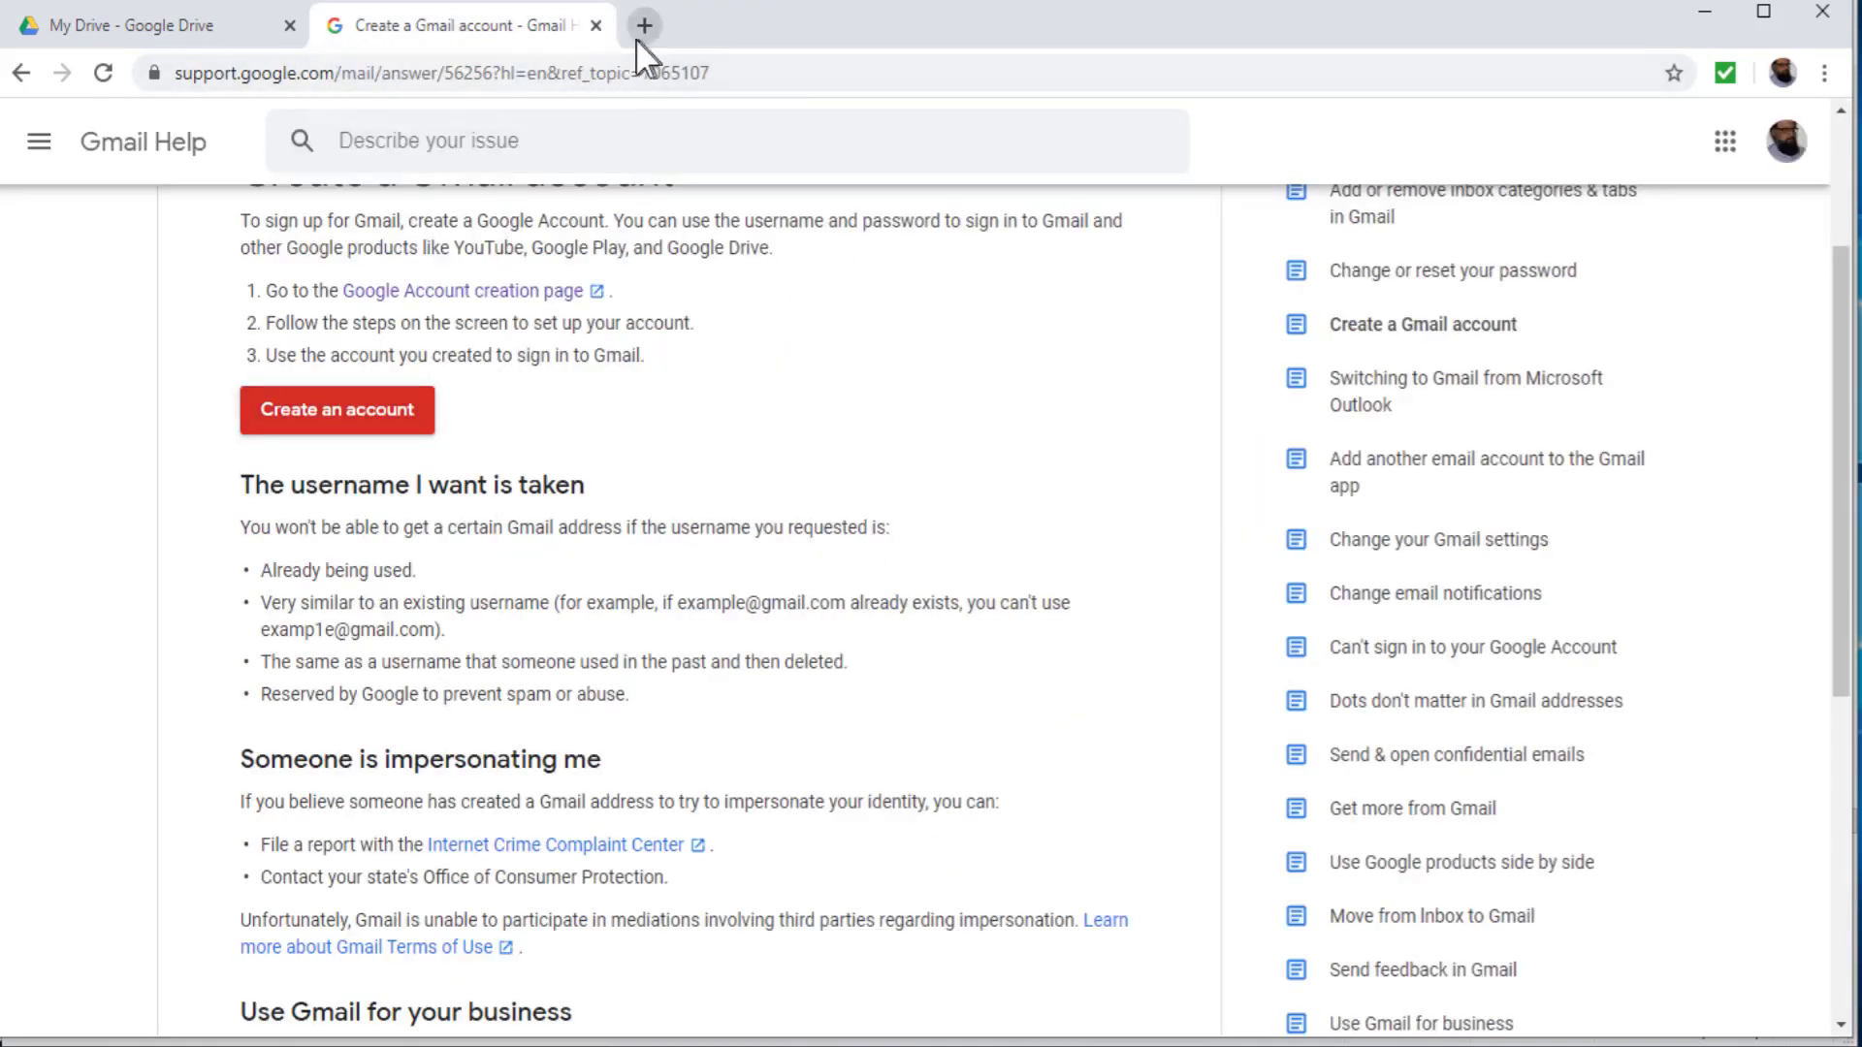
left_click(596, 26)
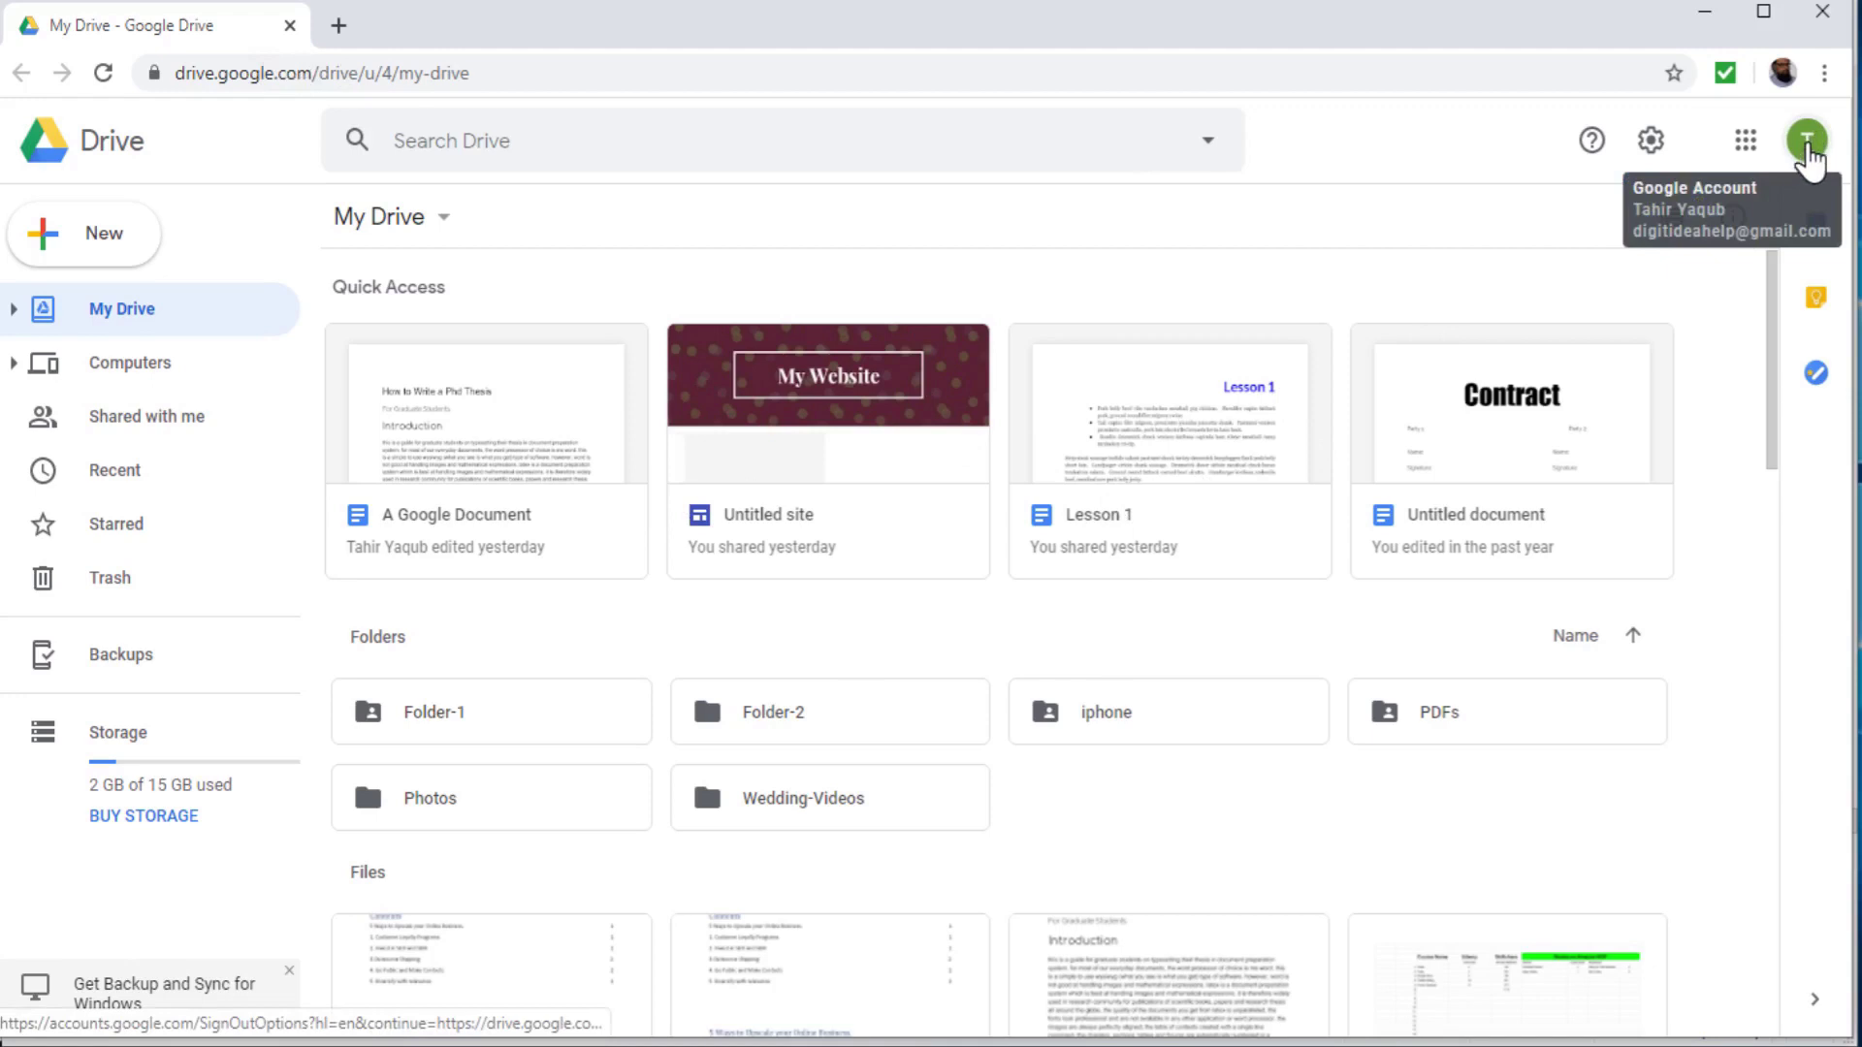
left_click(1747, 146)
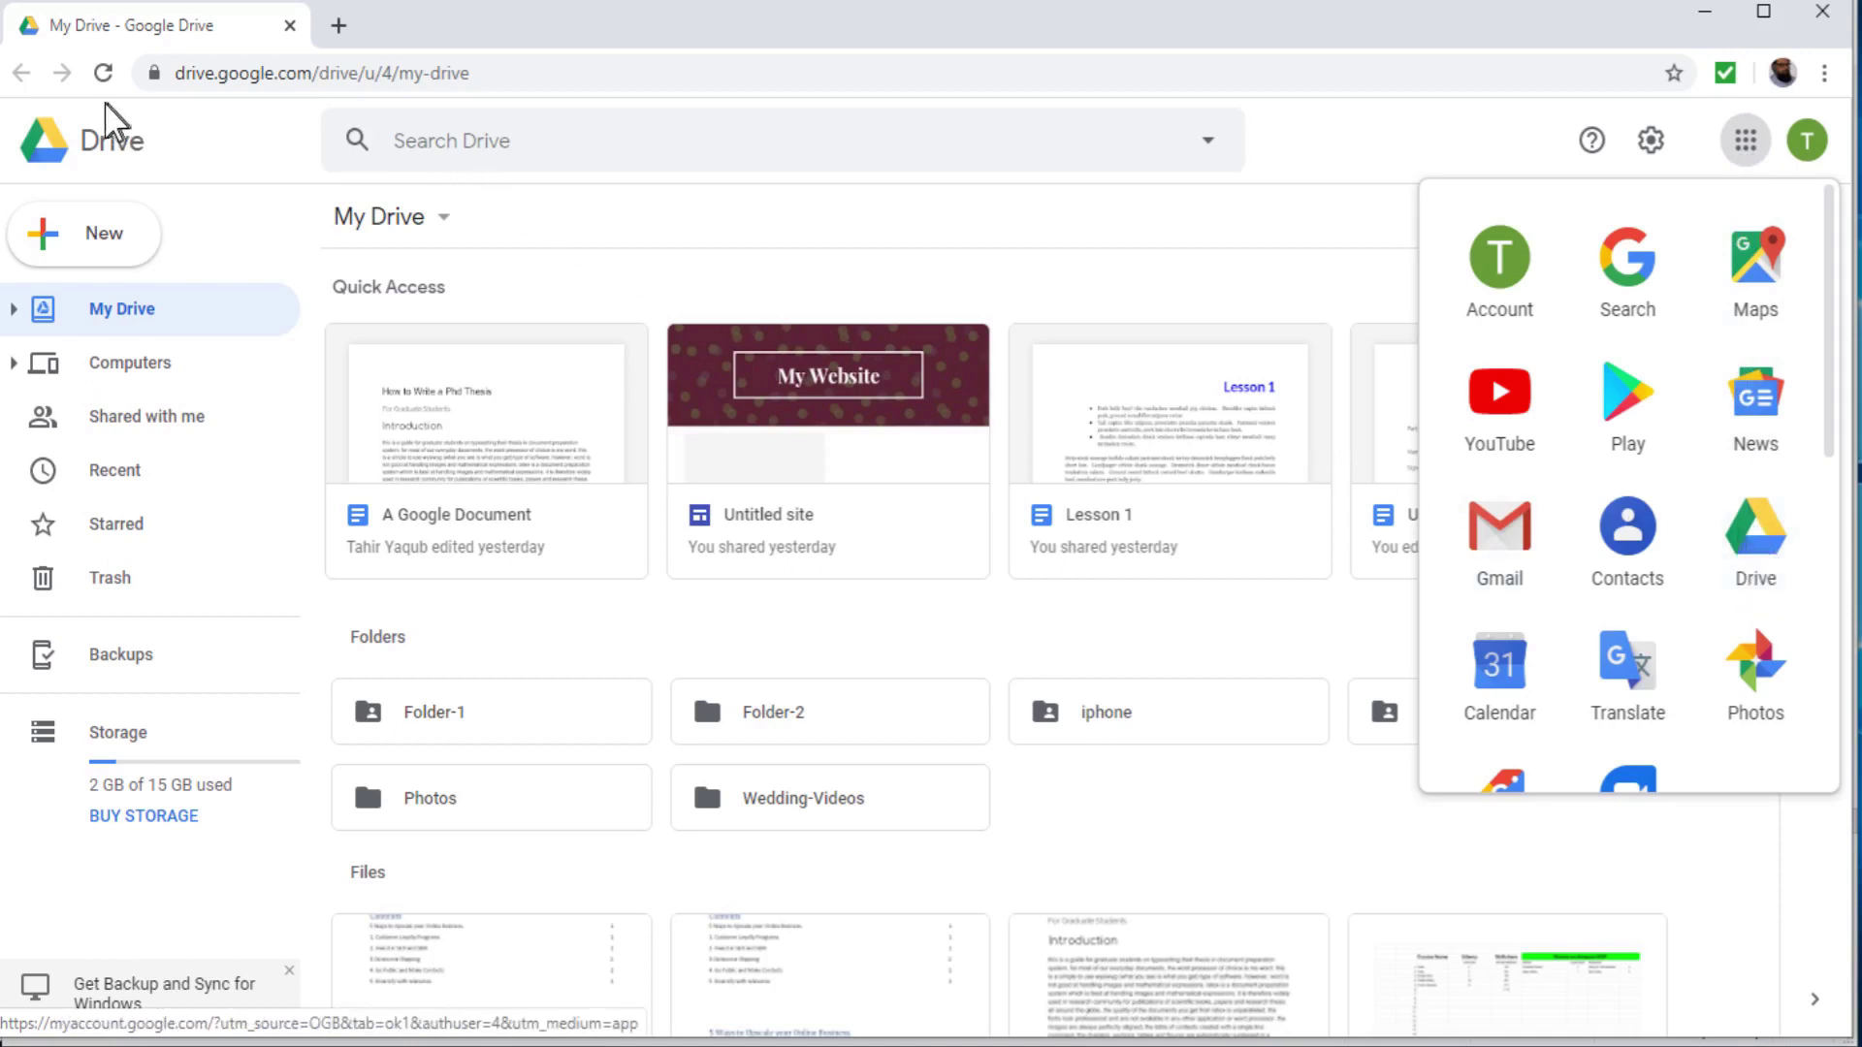
left_click(1351, 250)
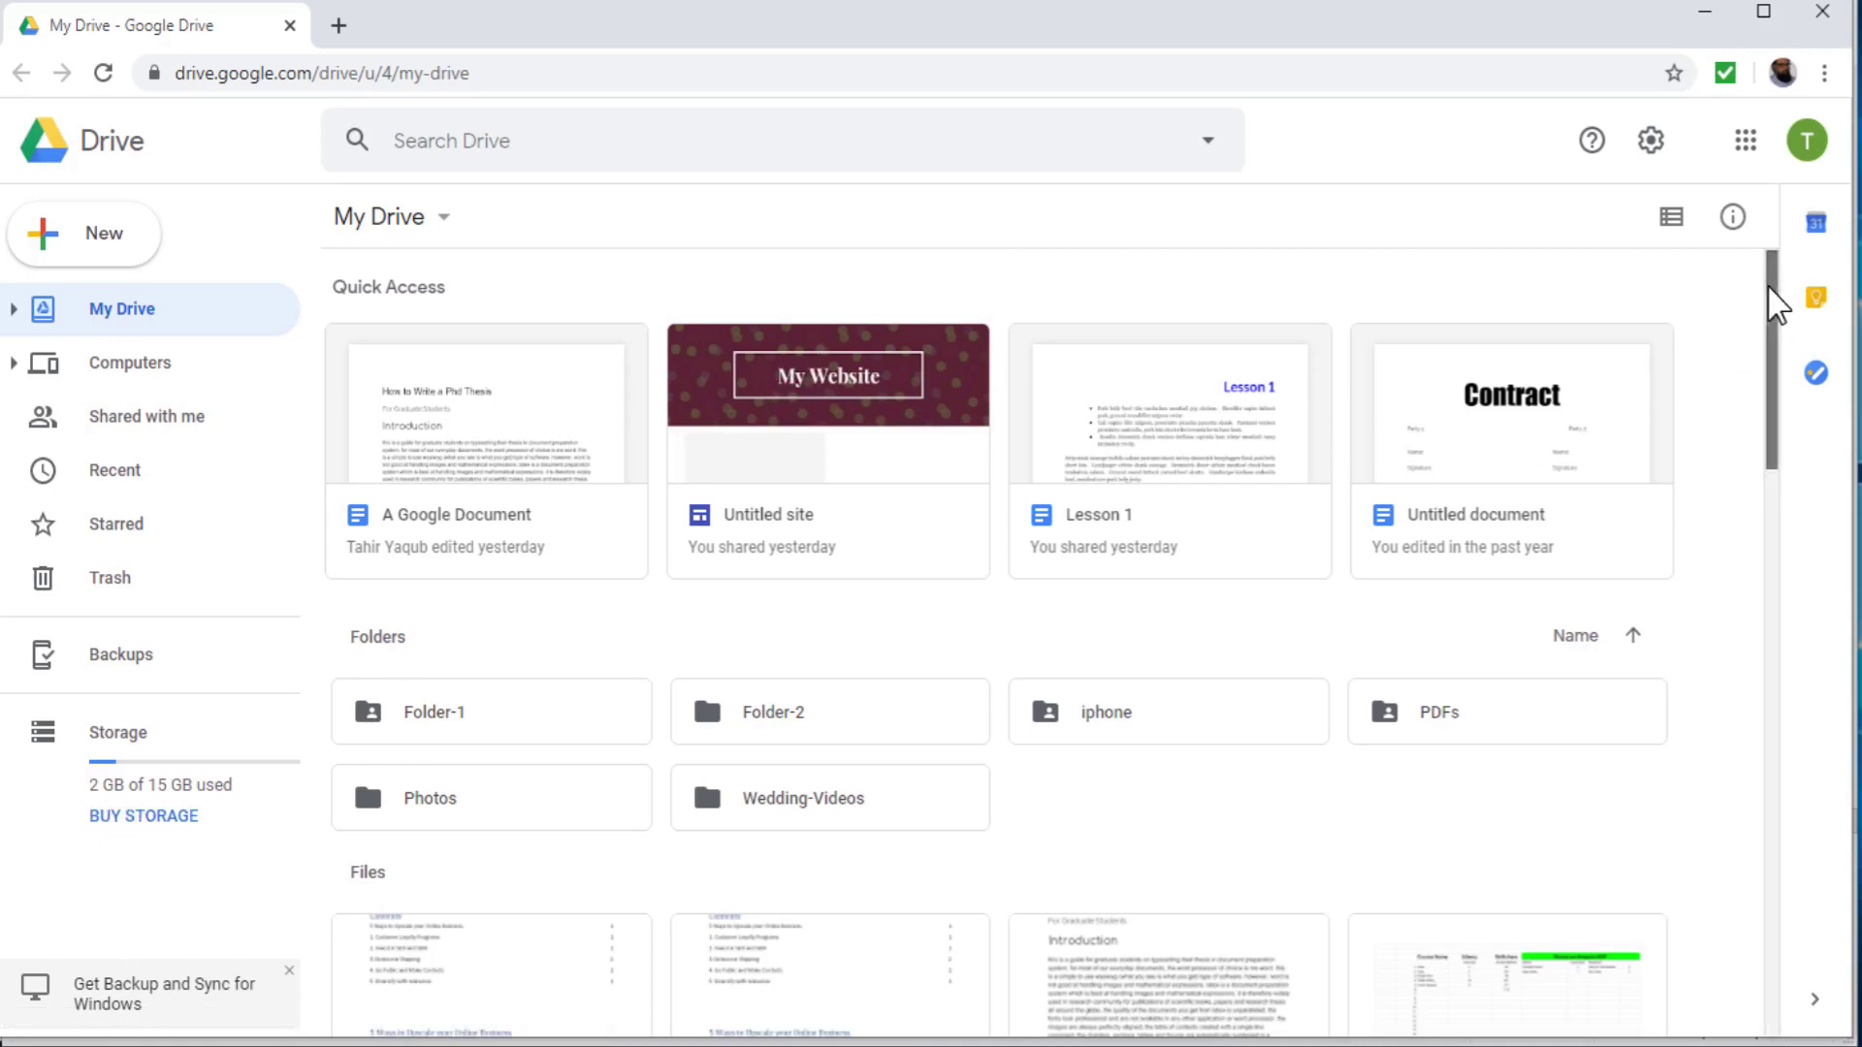
Look through the My Drive folders and files in grid view and list view, finishing in grid view.
mouse_move(1773, 304)
left_mouse_down()
mouse_move(1761, 405)
mouse_move(1758, 330)
left_mouse_up()
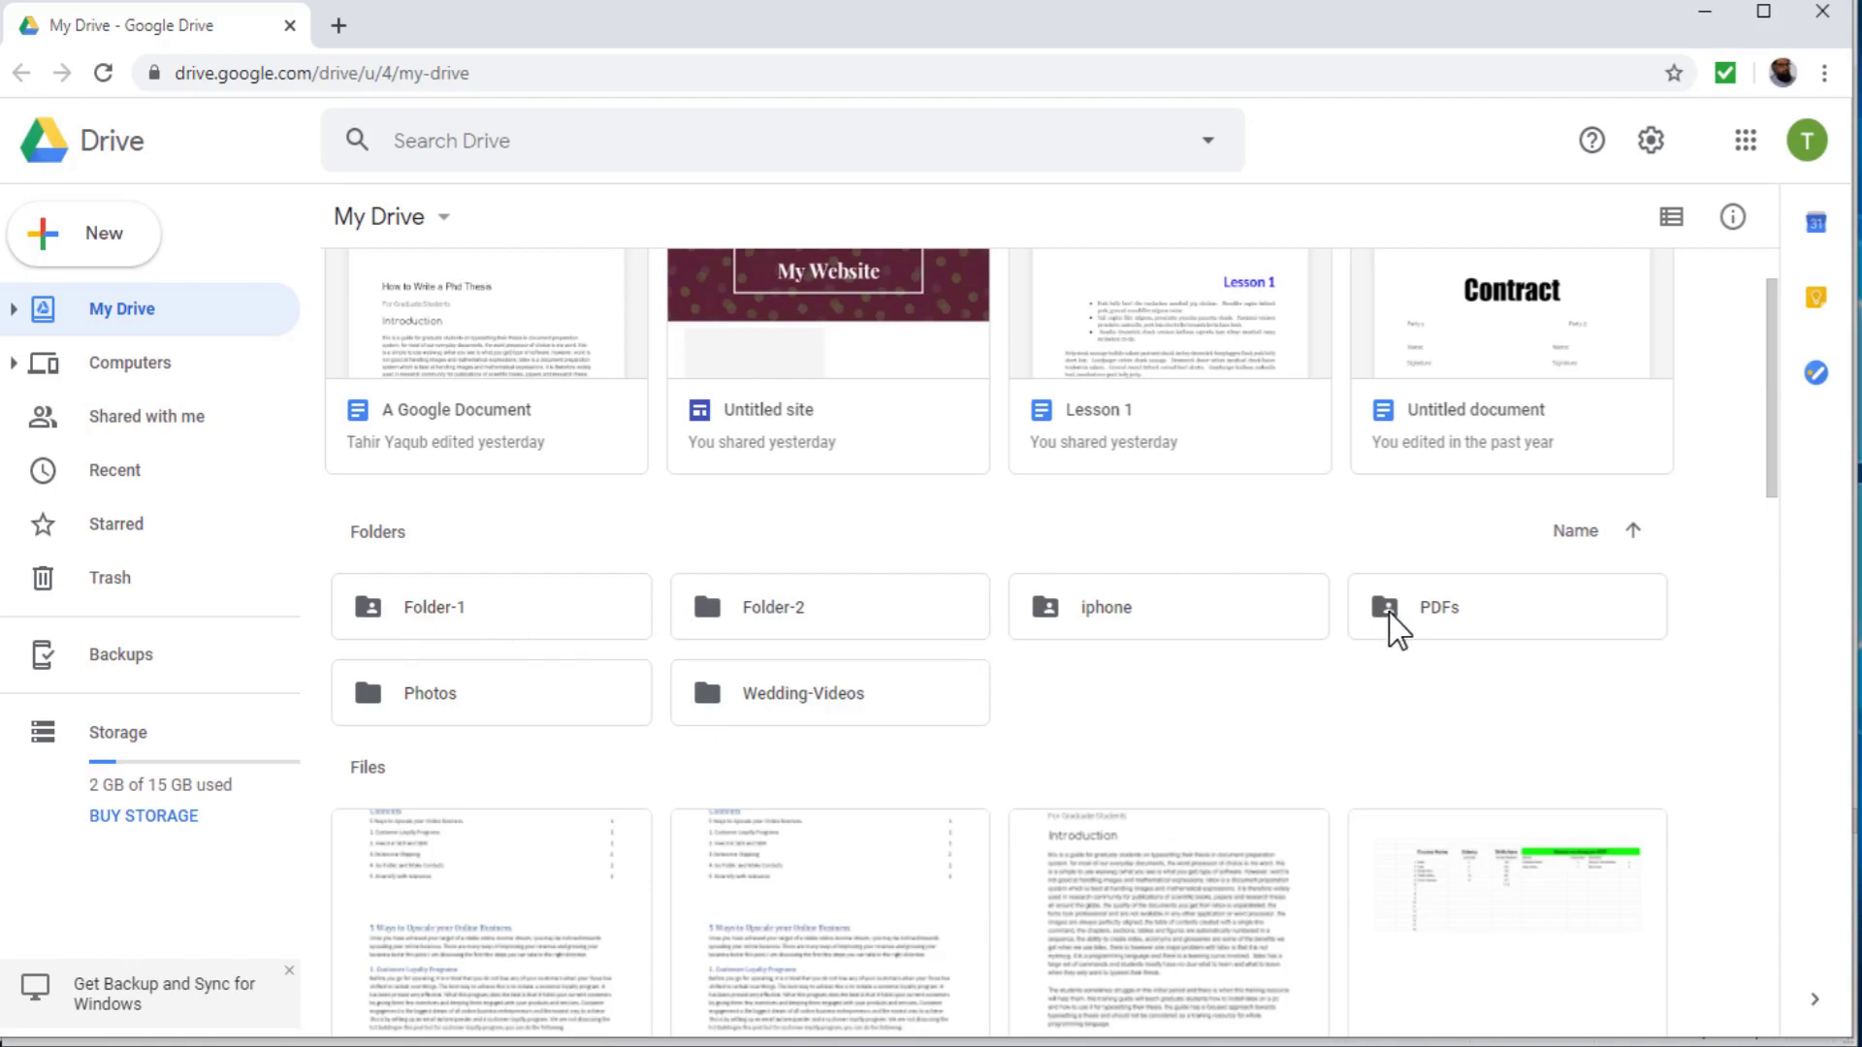
scroll(1389, 630, "up", 1)
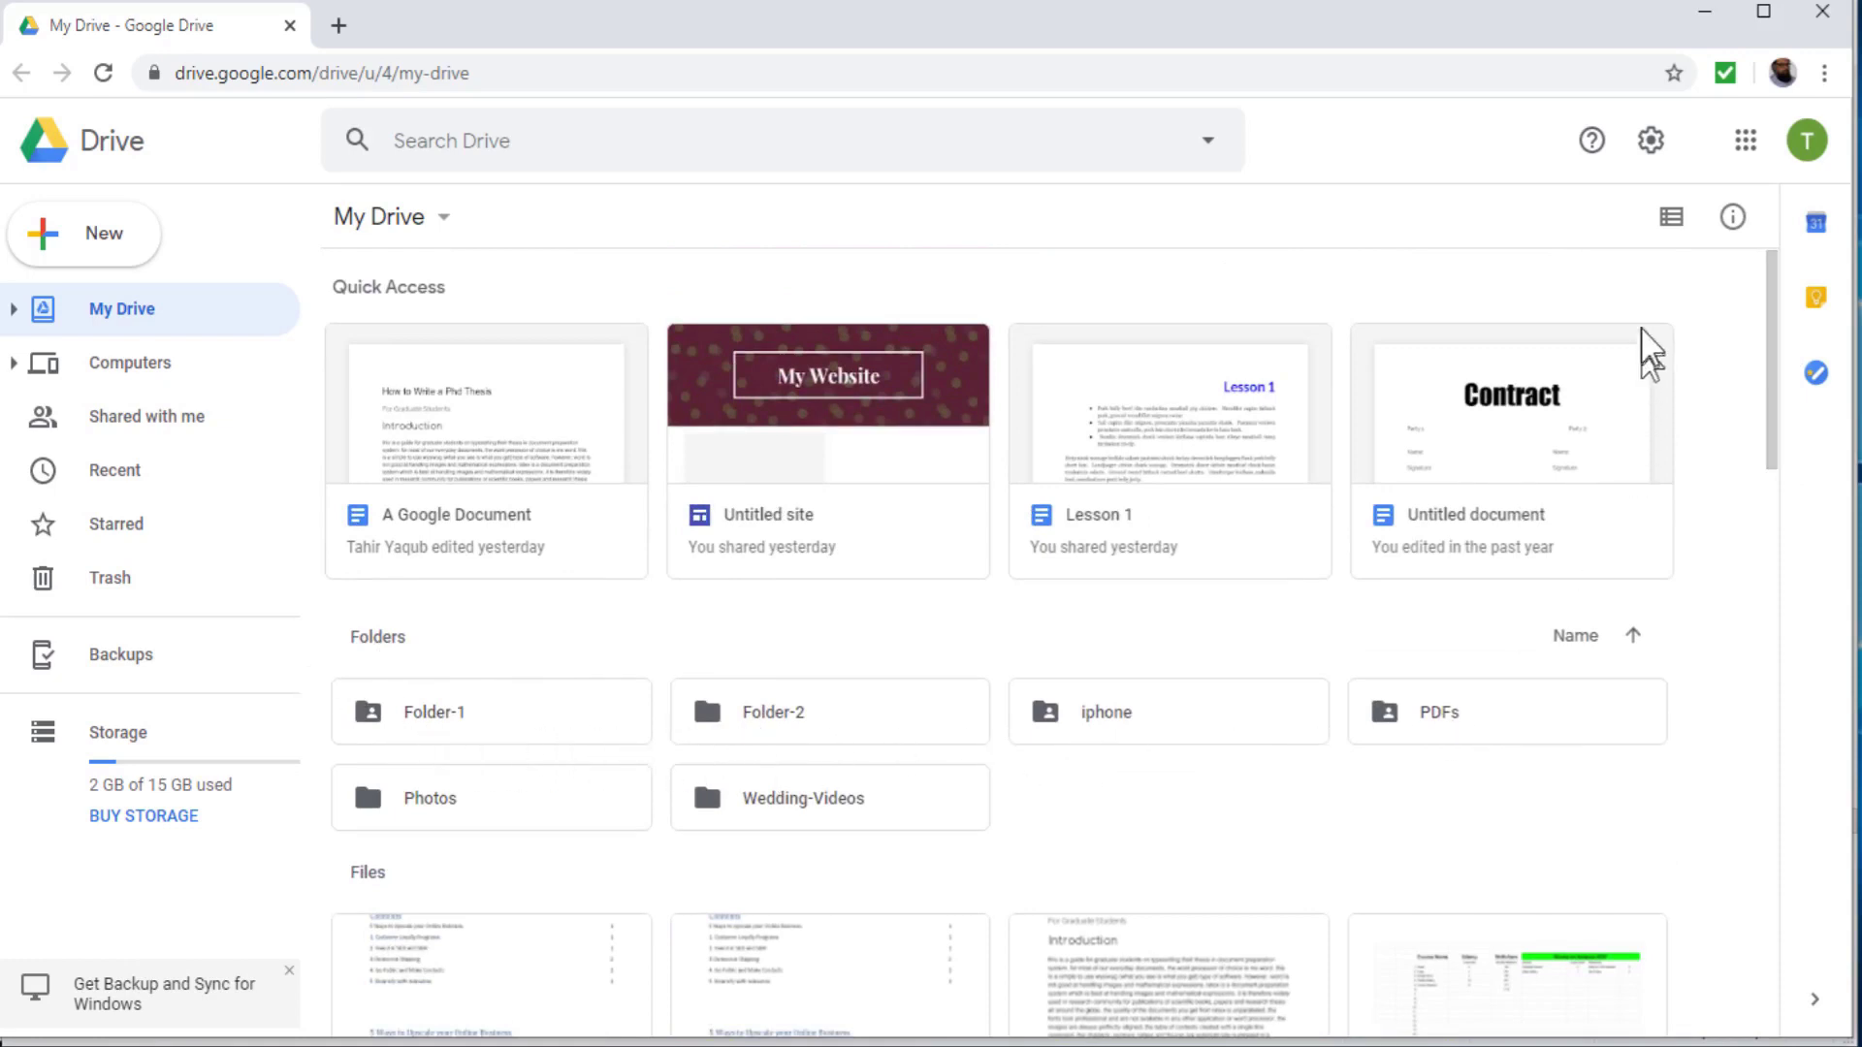
left_click(1672, 223)
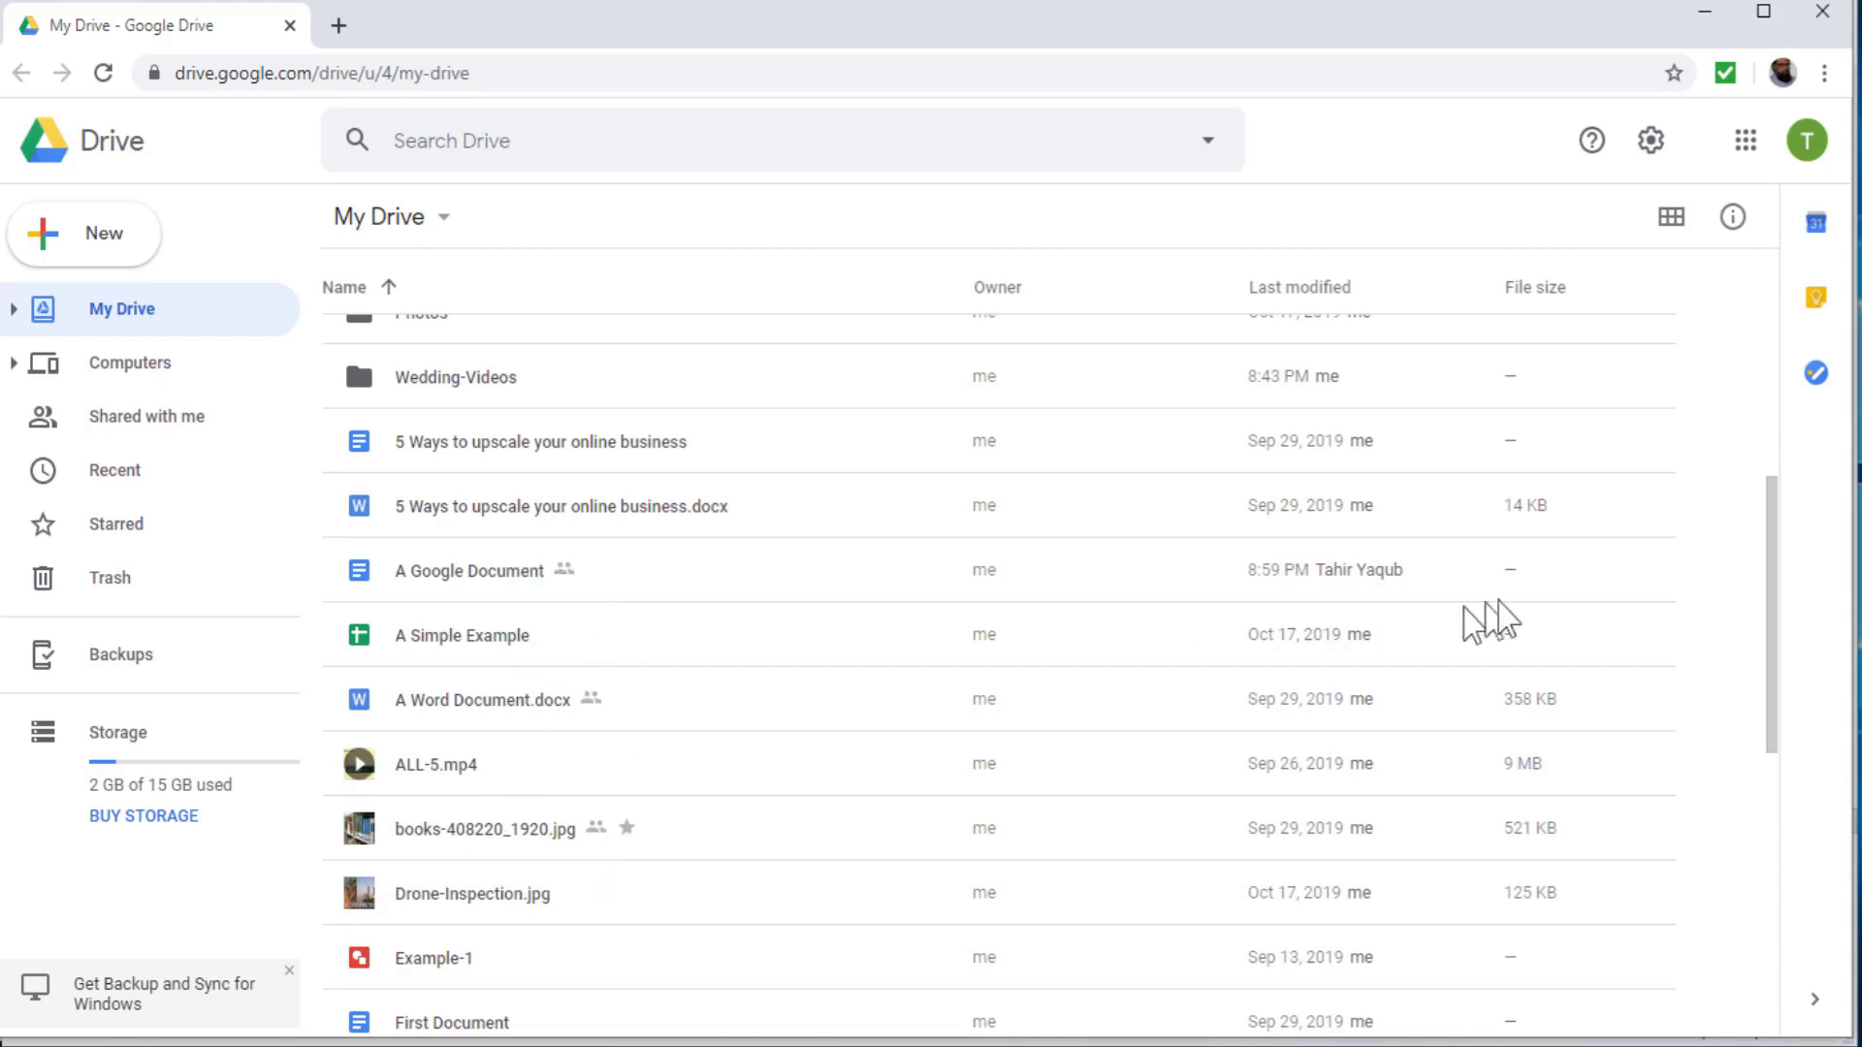
left_click_drag(1781, 521, 1794, 327)
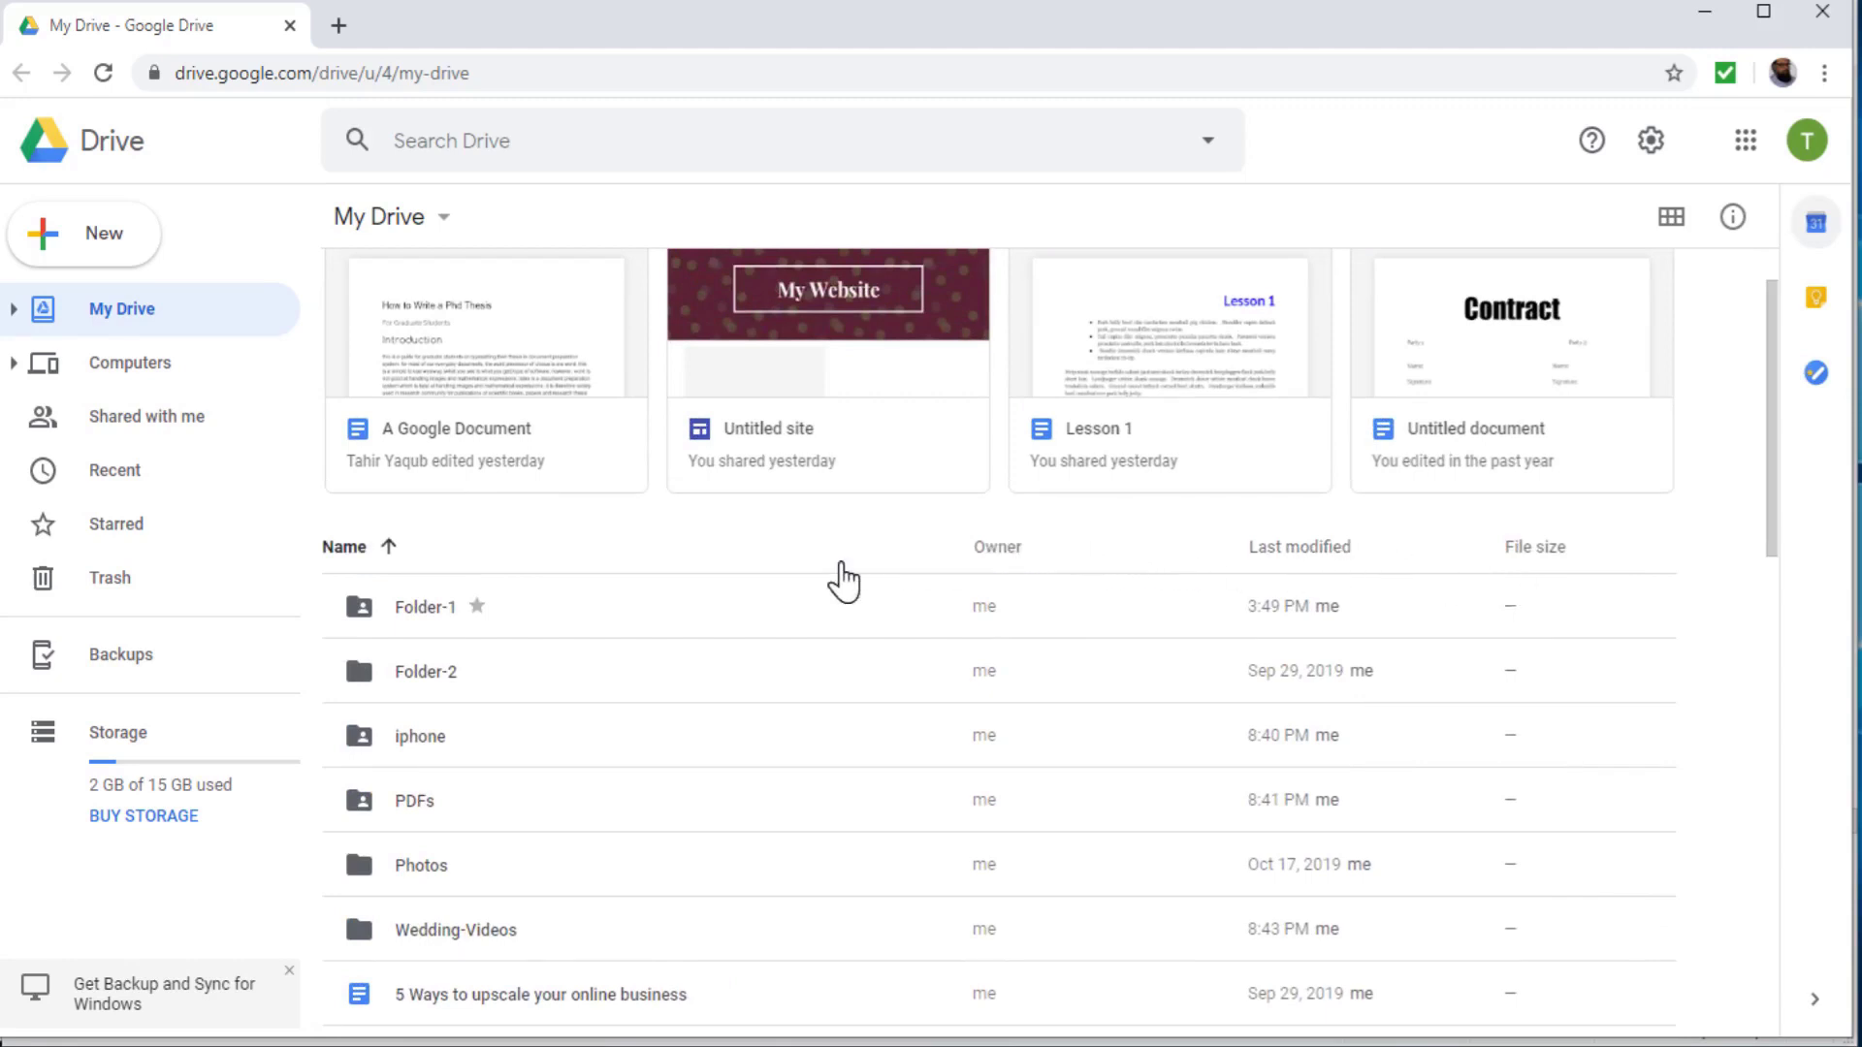
scroll(842, 580, "down", 2)
left_click(1671, 231)
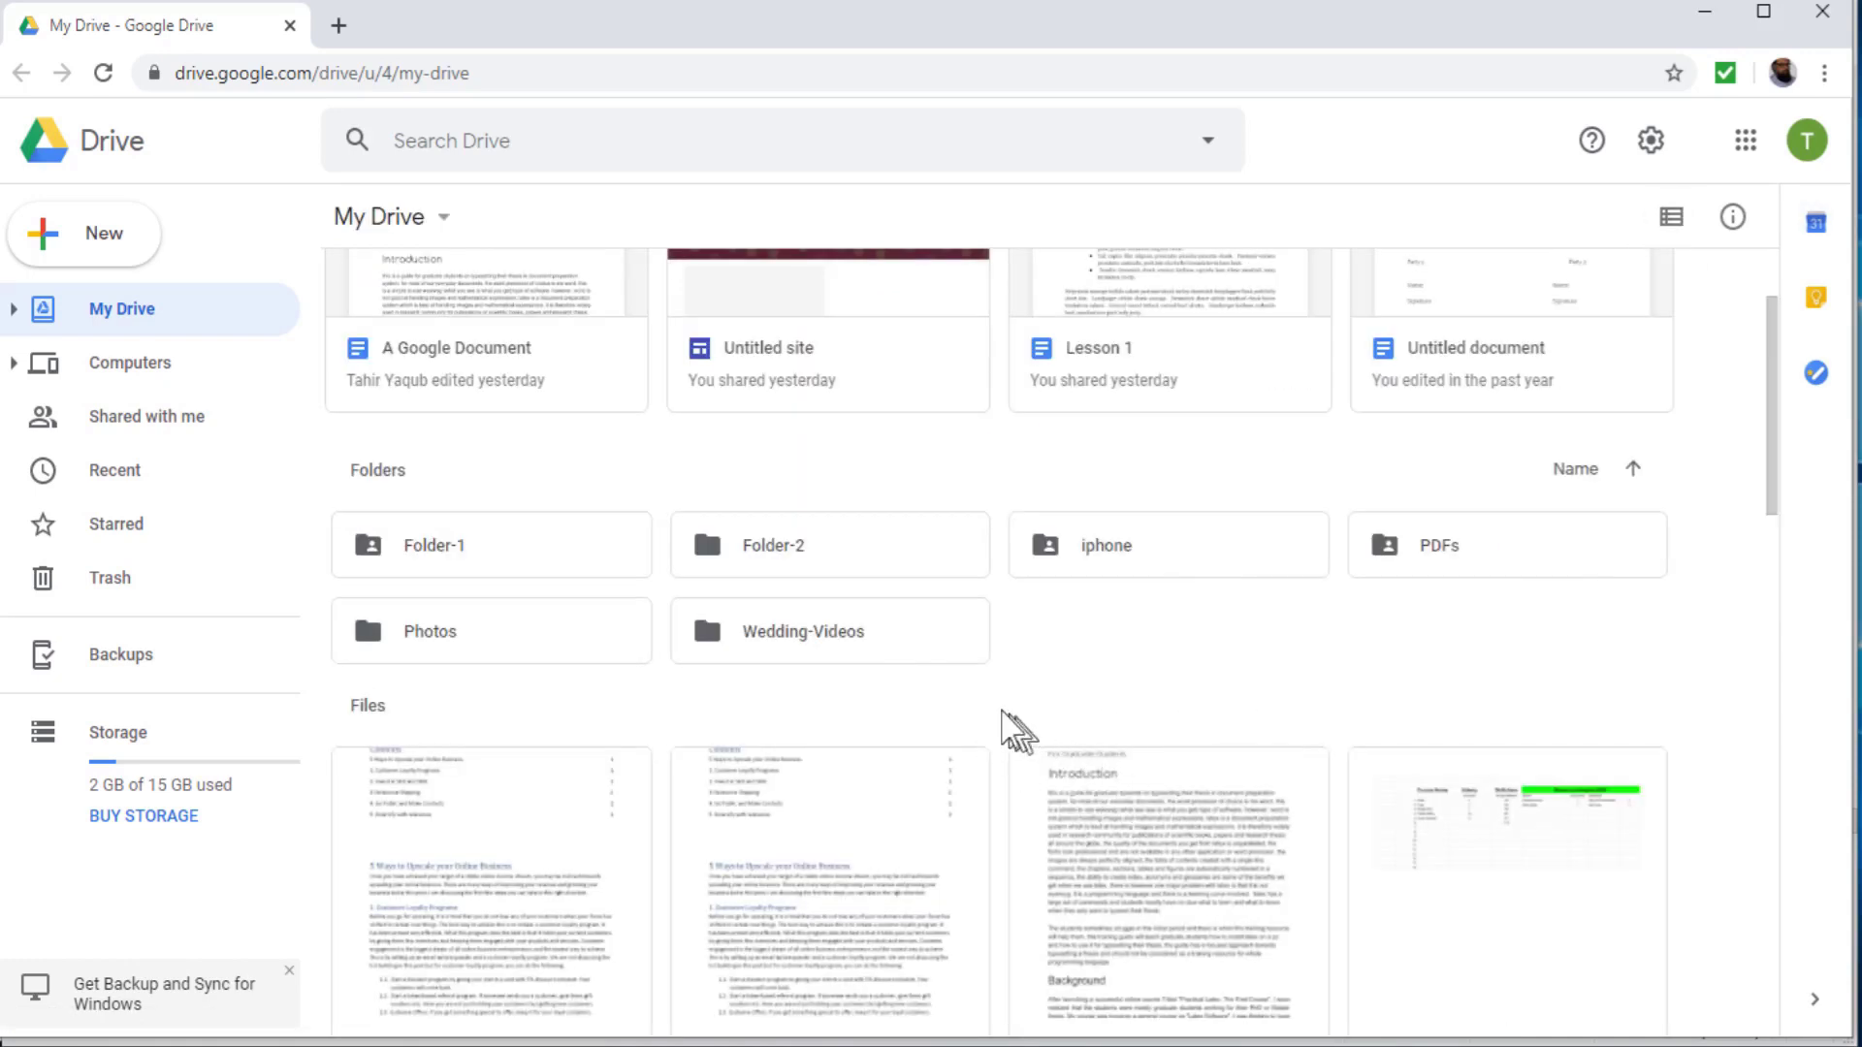
Open sharing for the Wedding-Videos folder and add the suggested contact as a recipient.
left_click(922, 640)
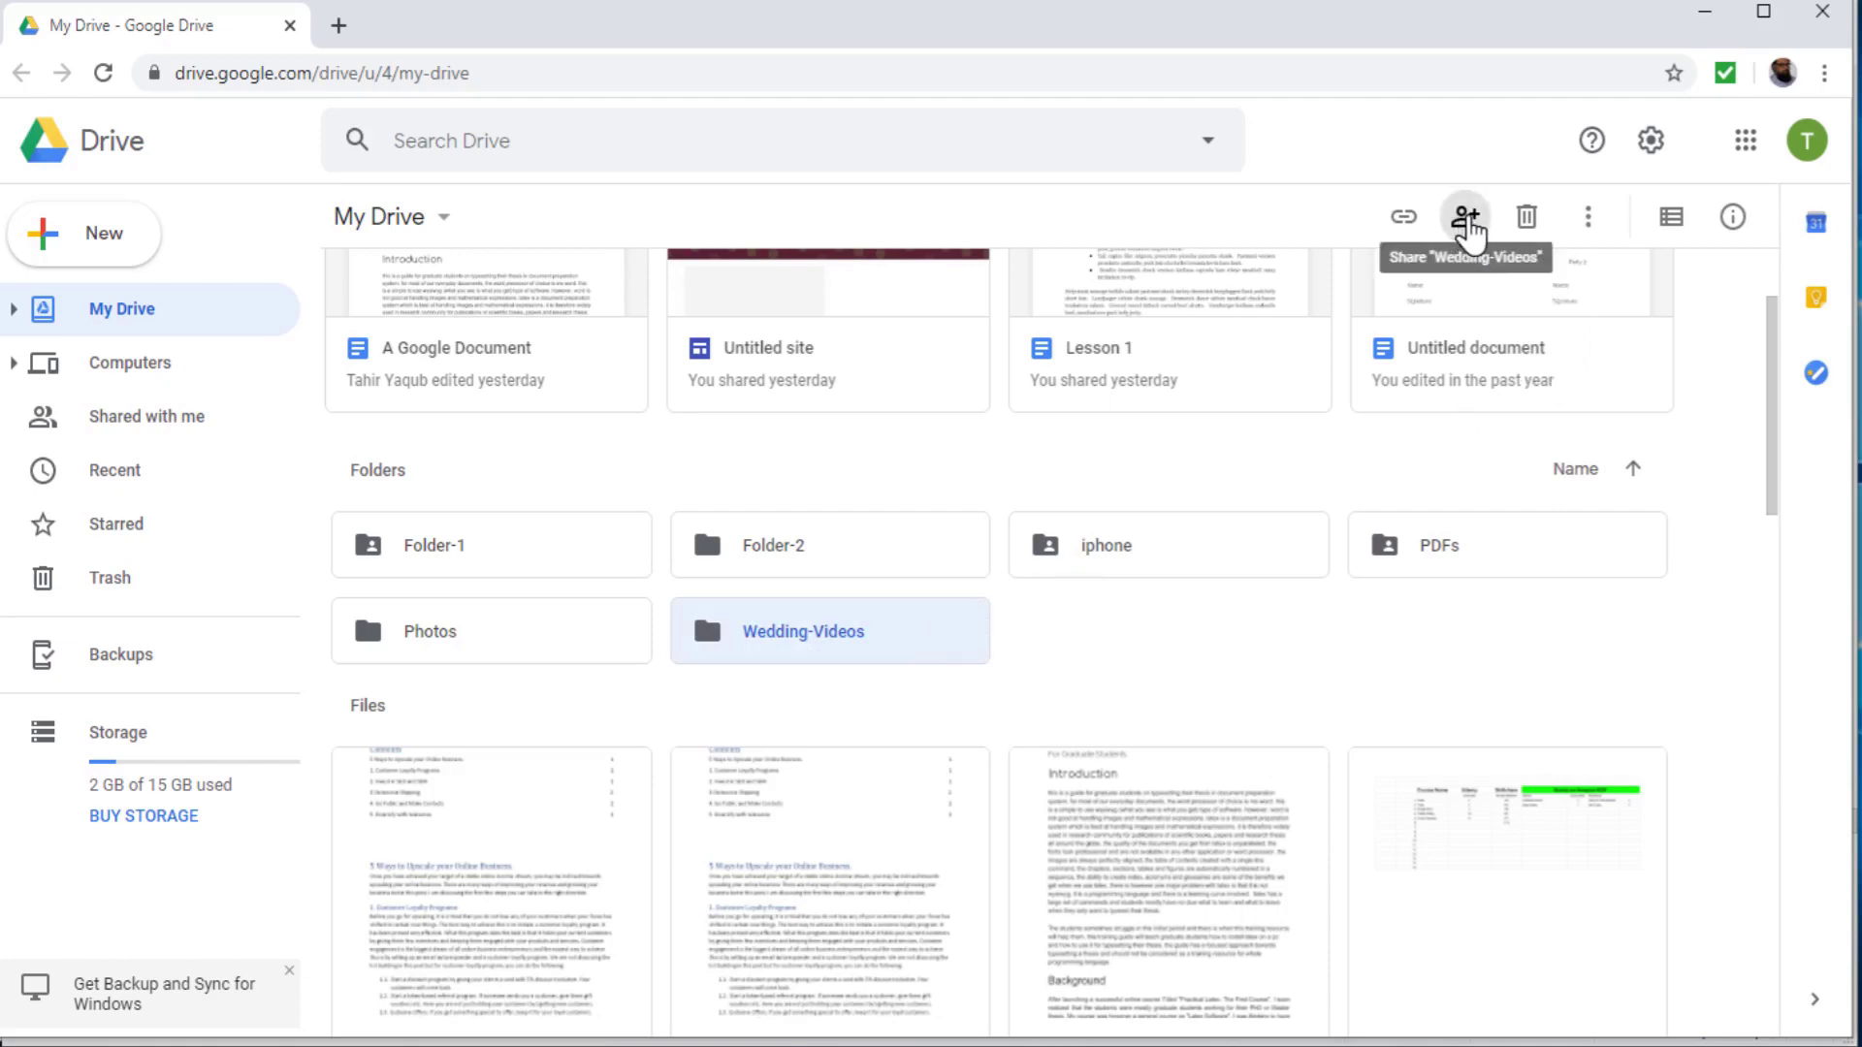
right_click(921, 644)
left_click(1025, 752)
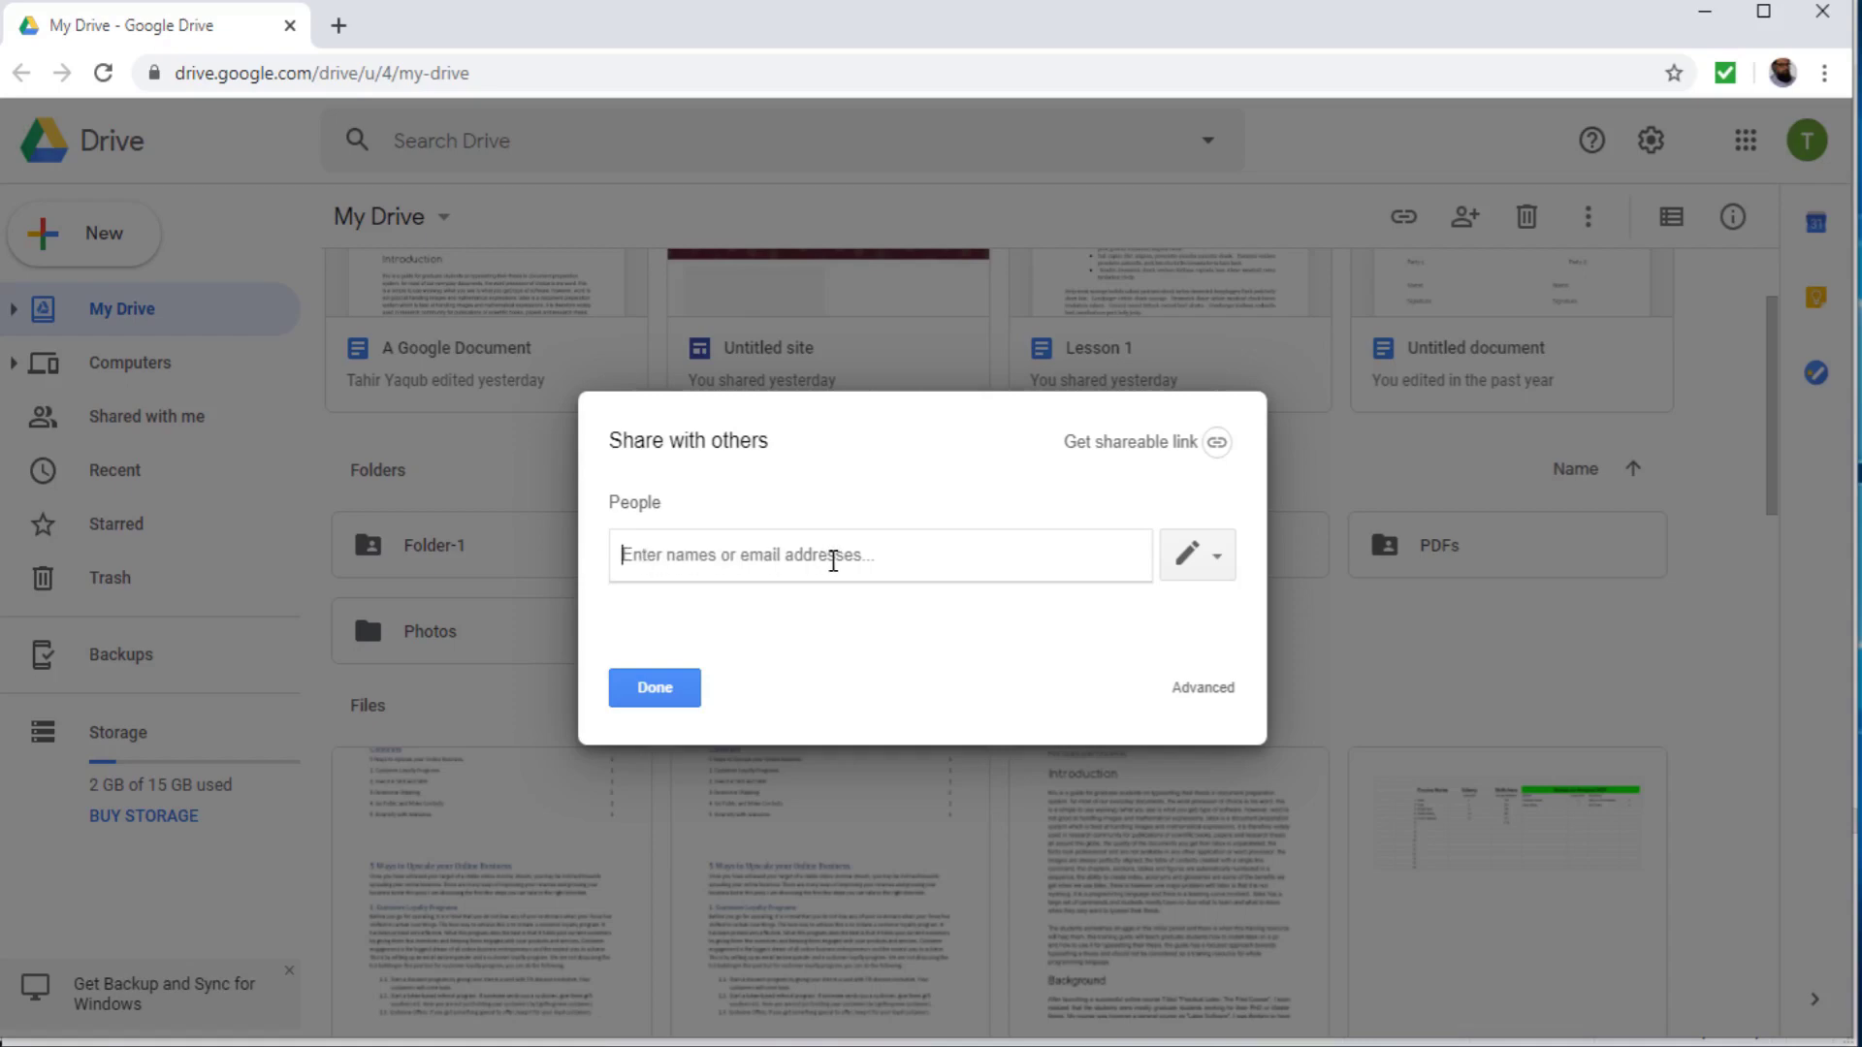
type("r")
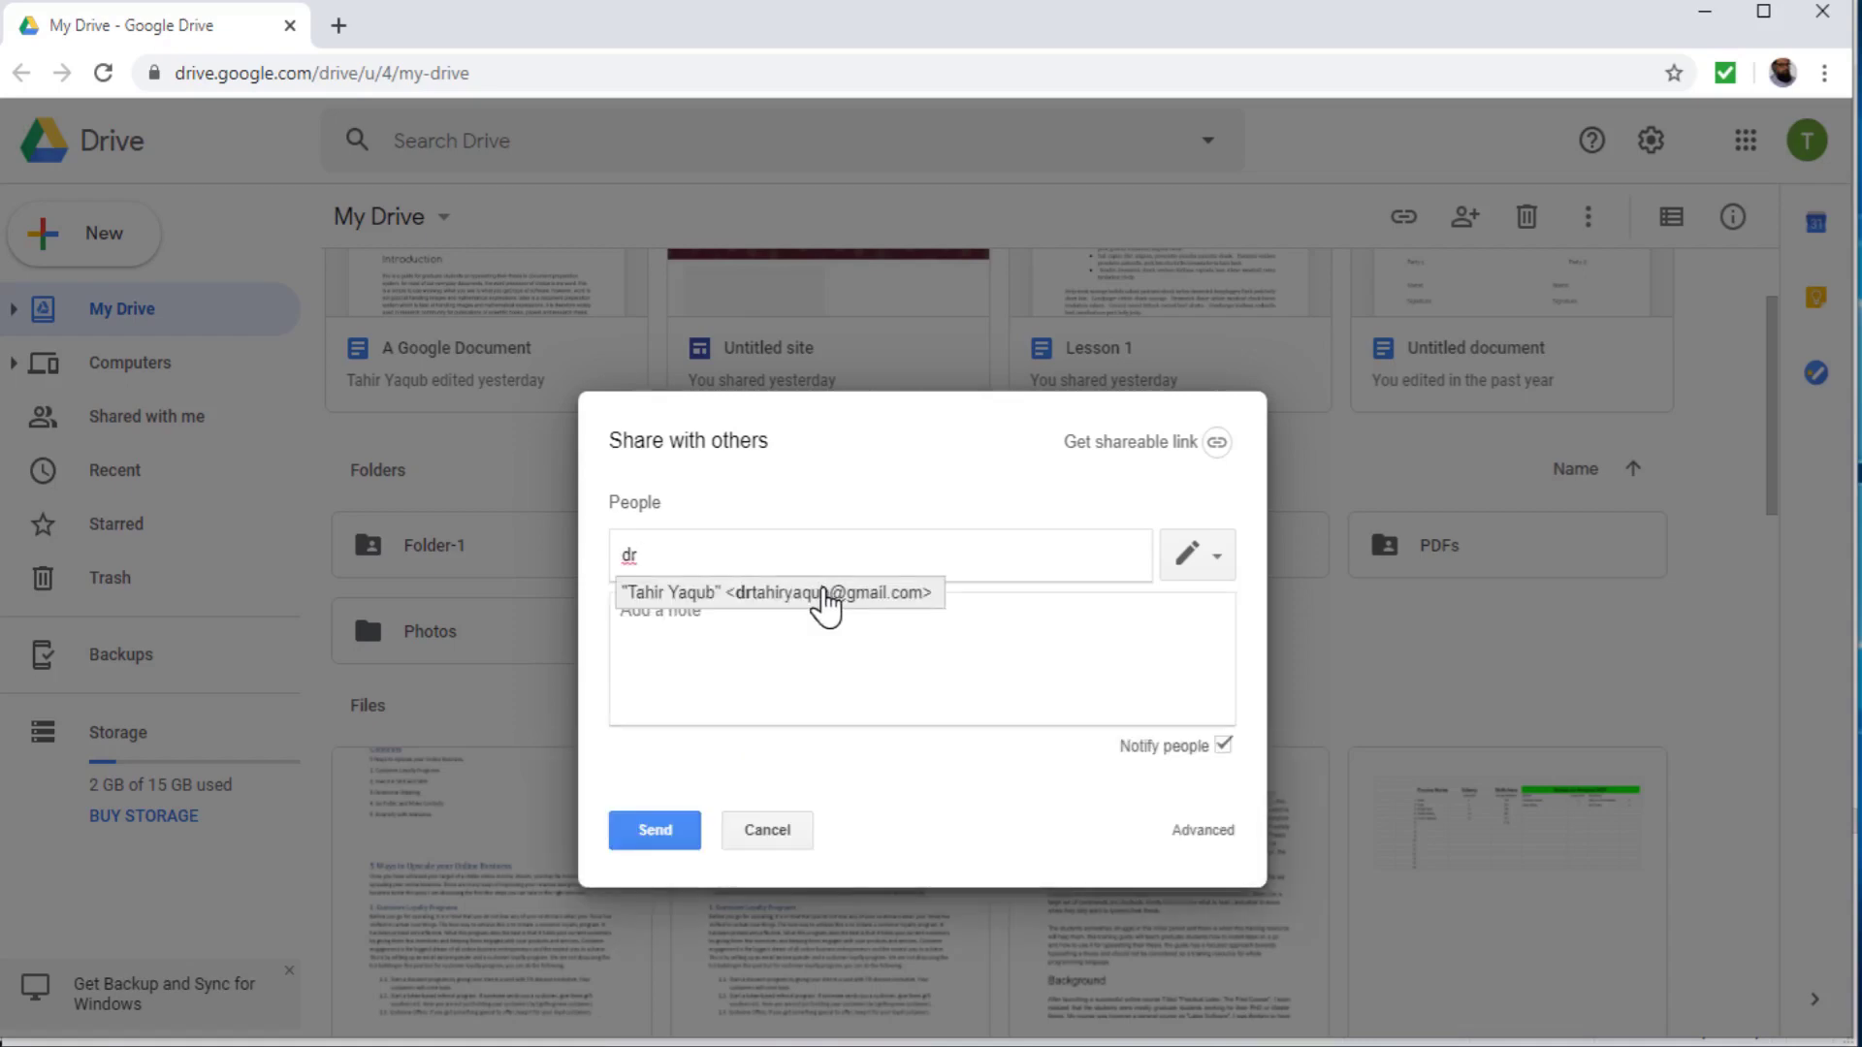
left_click(825, 594)
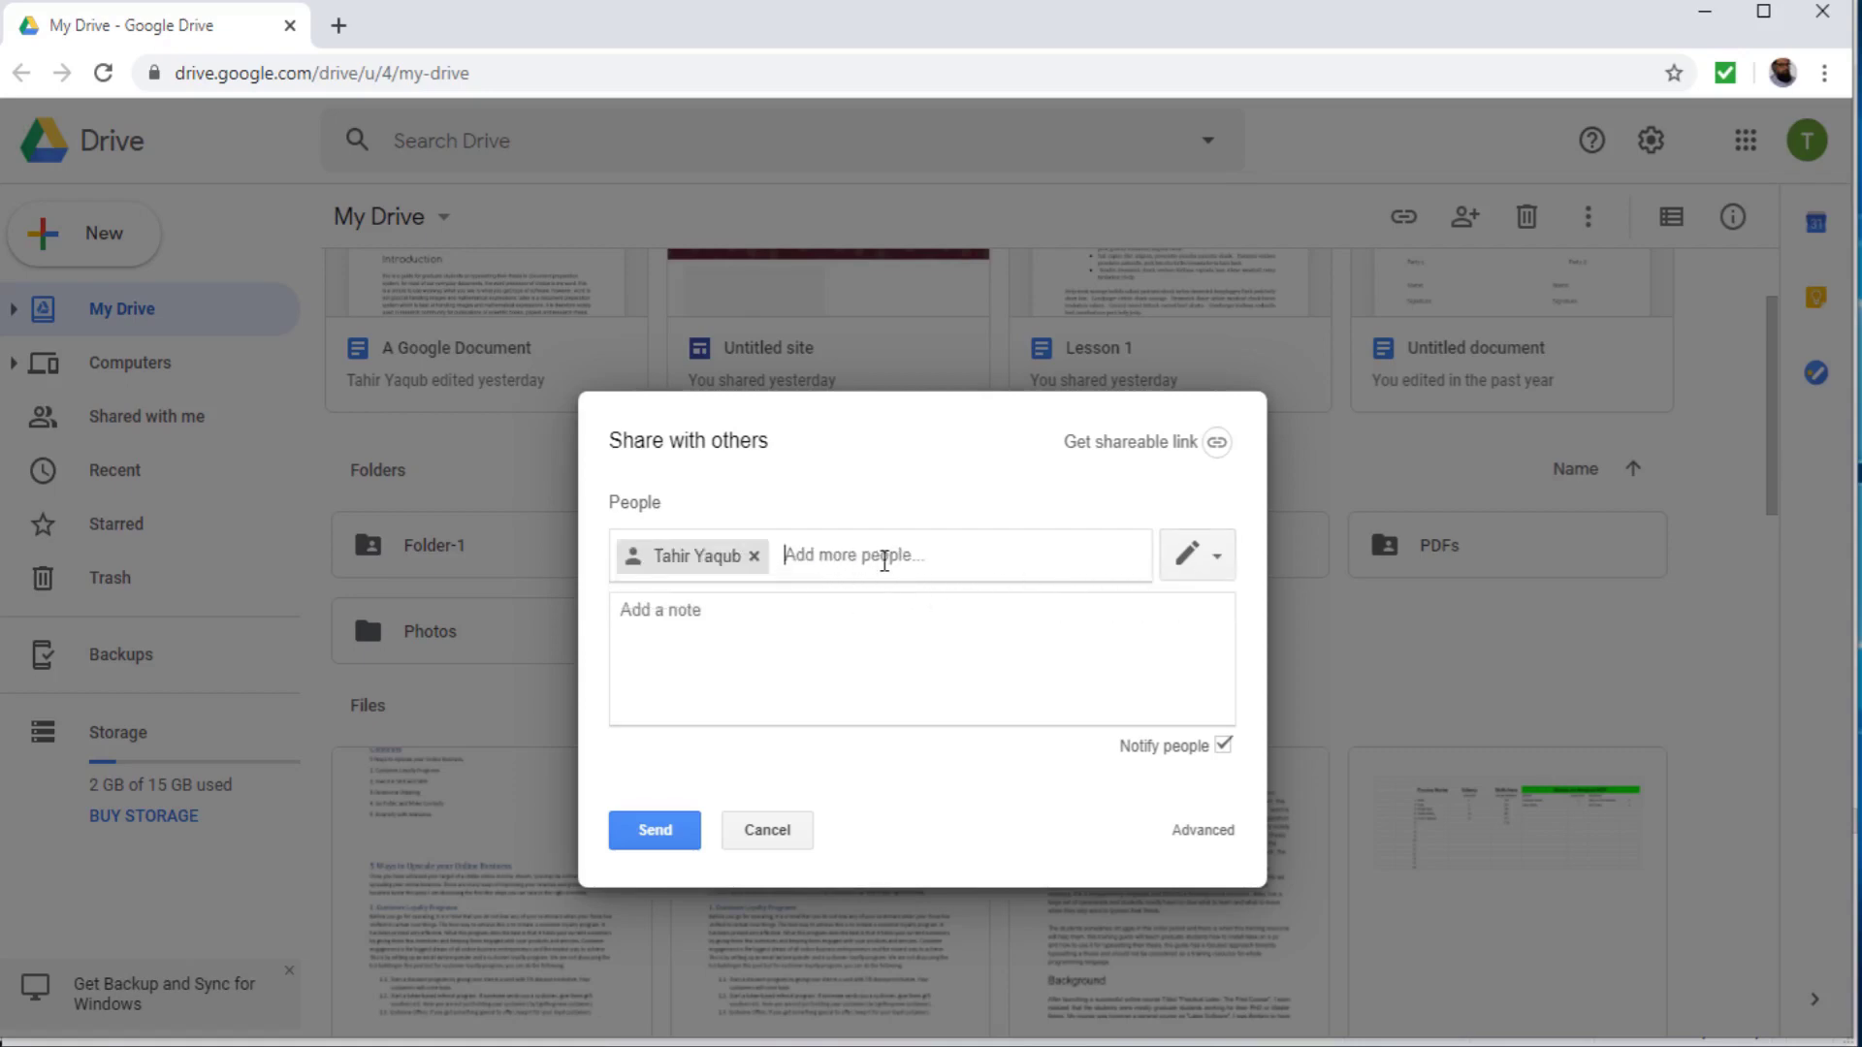
Give the recipient "Can organize, add, & edit" access to the Wedding-Videos folder and send the sharing invitation.
left_click(1220, 565)
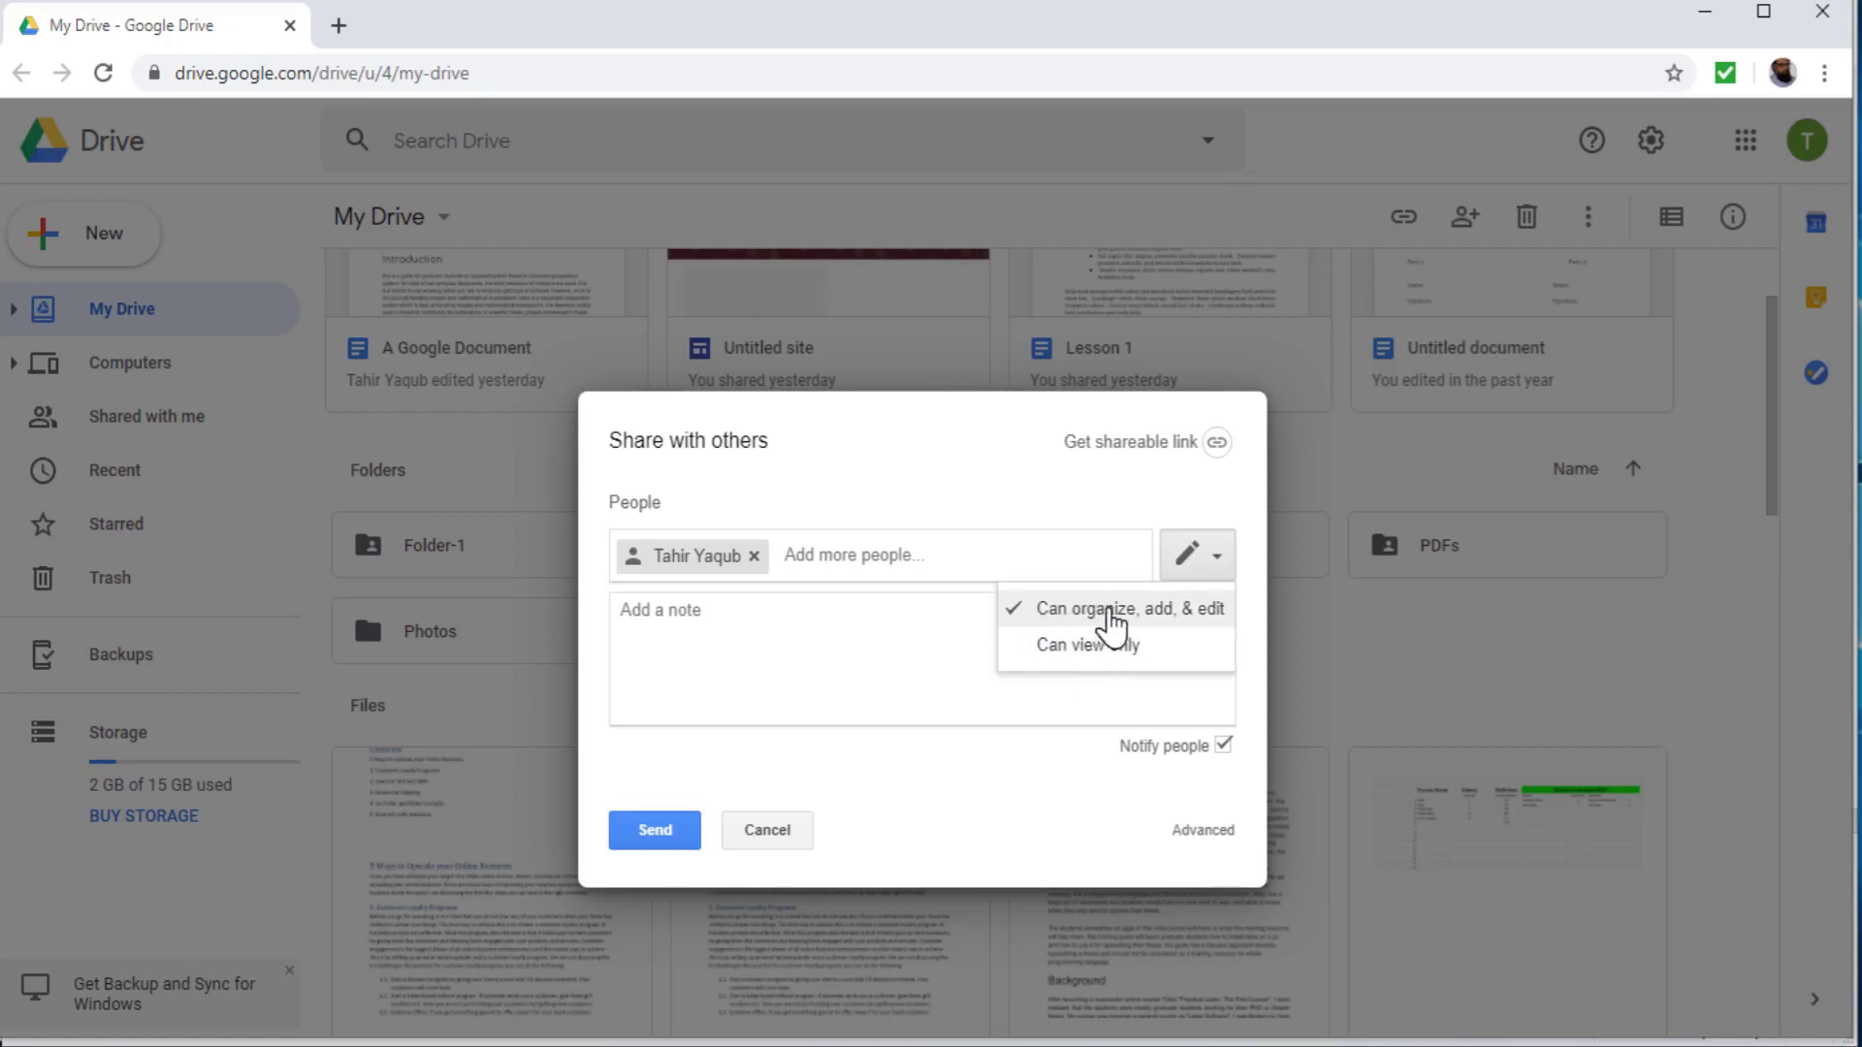
left_click(1111, 613)
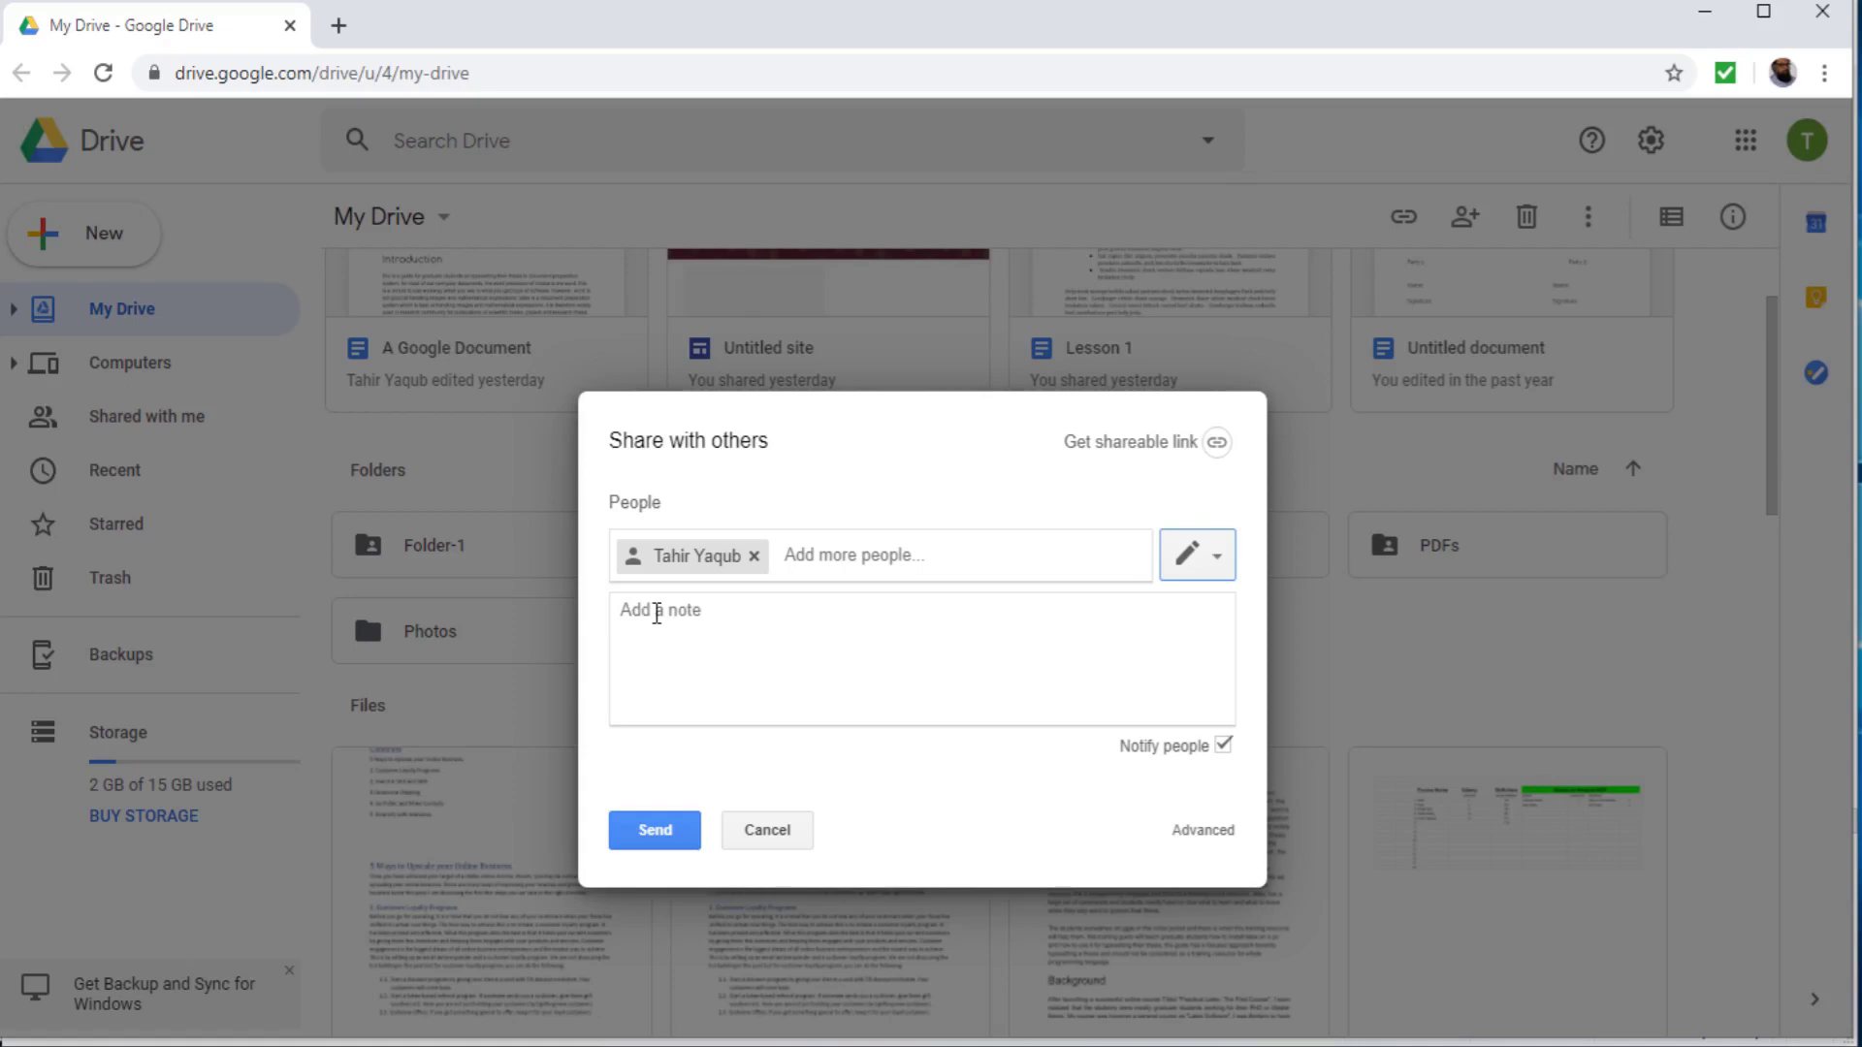
left_click(655, 831)
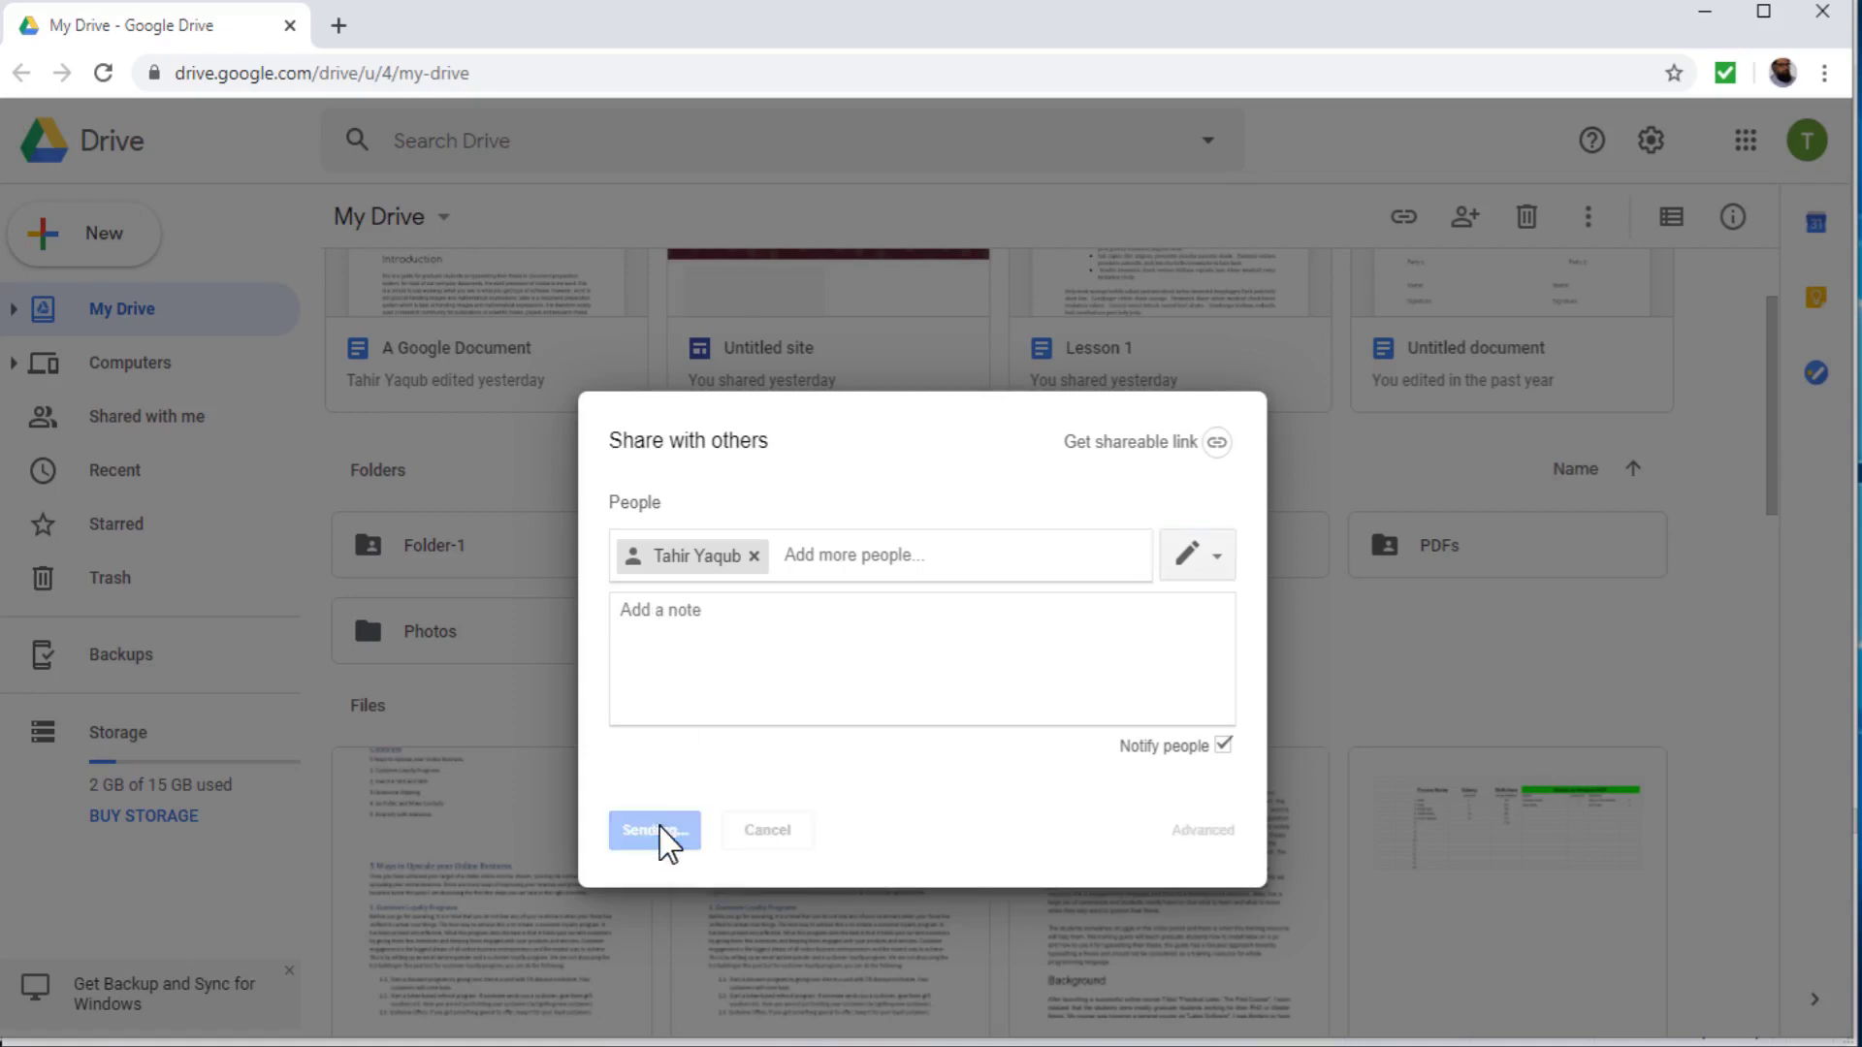
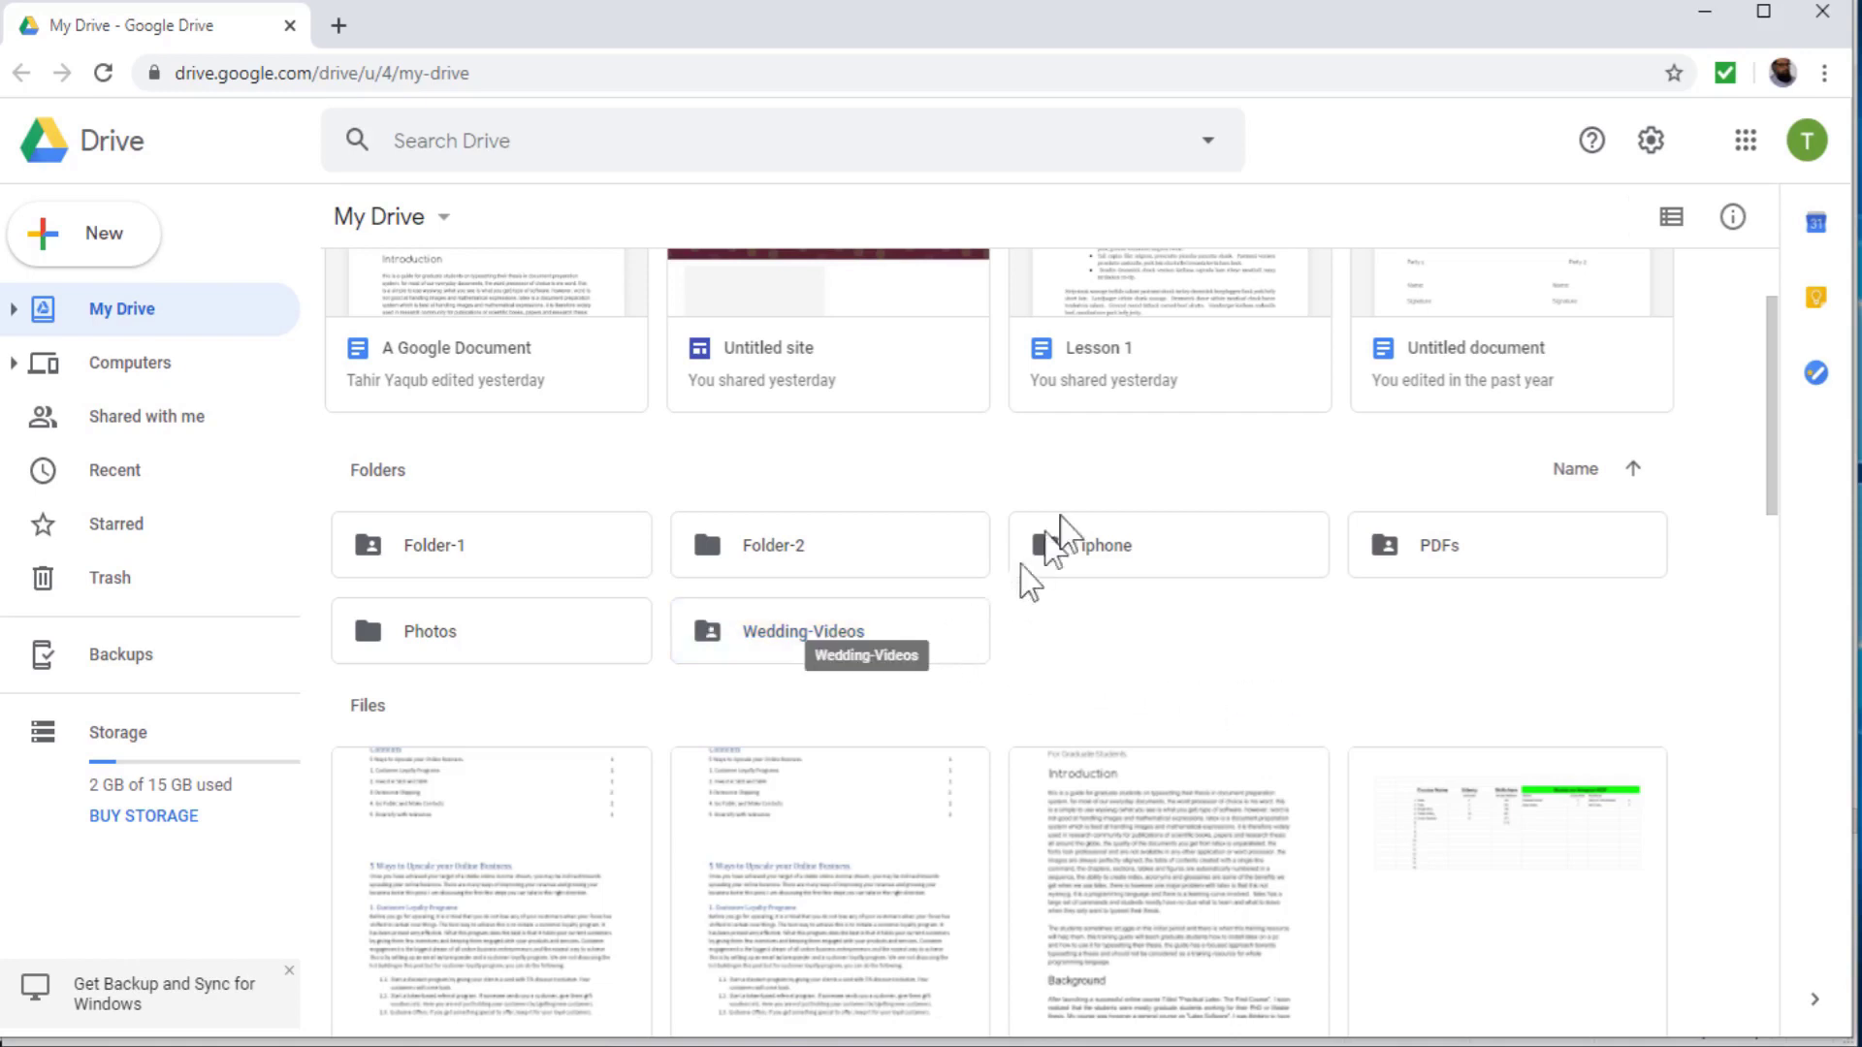
In the sharing settings of A Google Document, check the access levels for invited people and copy the shareable link.
left_click(1204, 778)
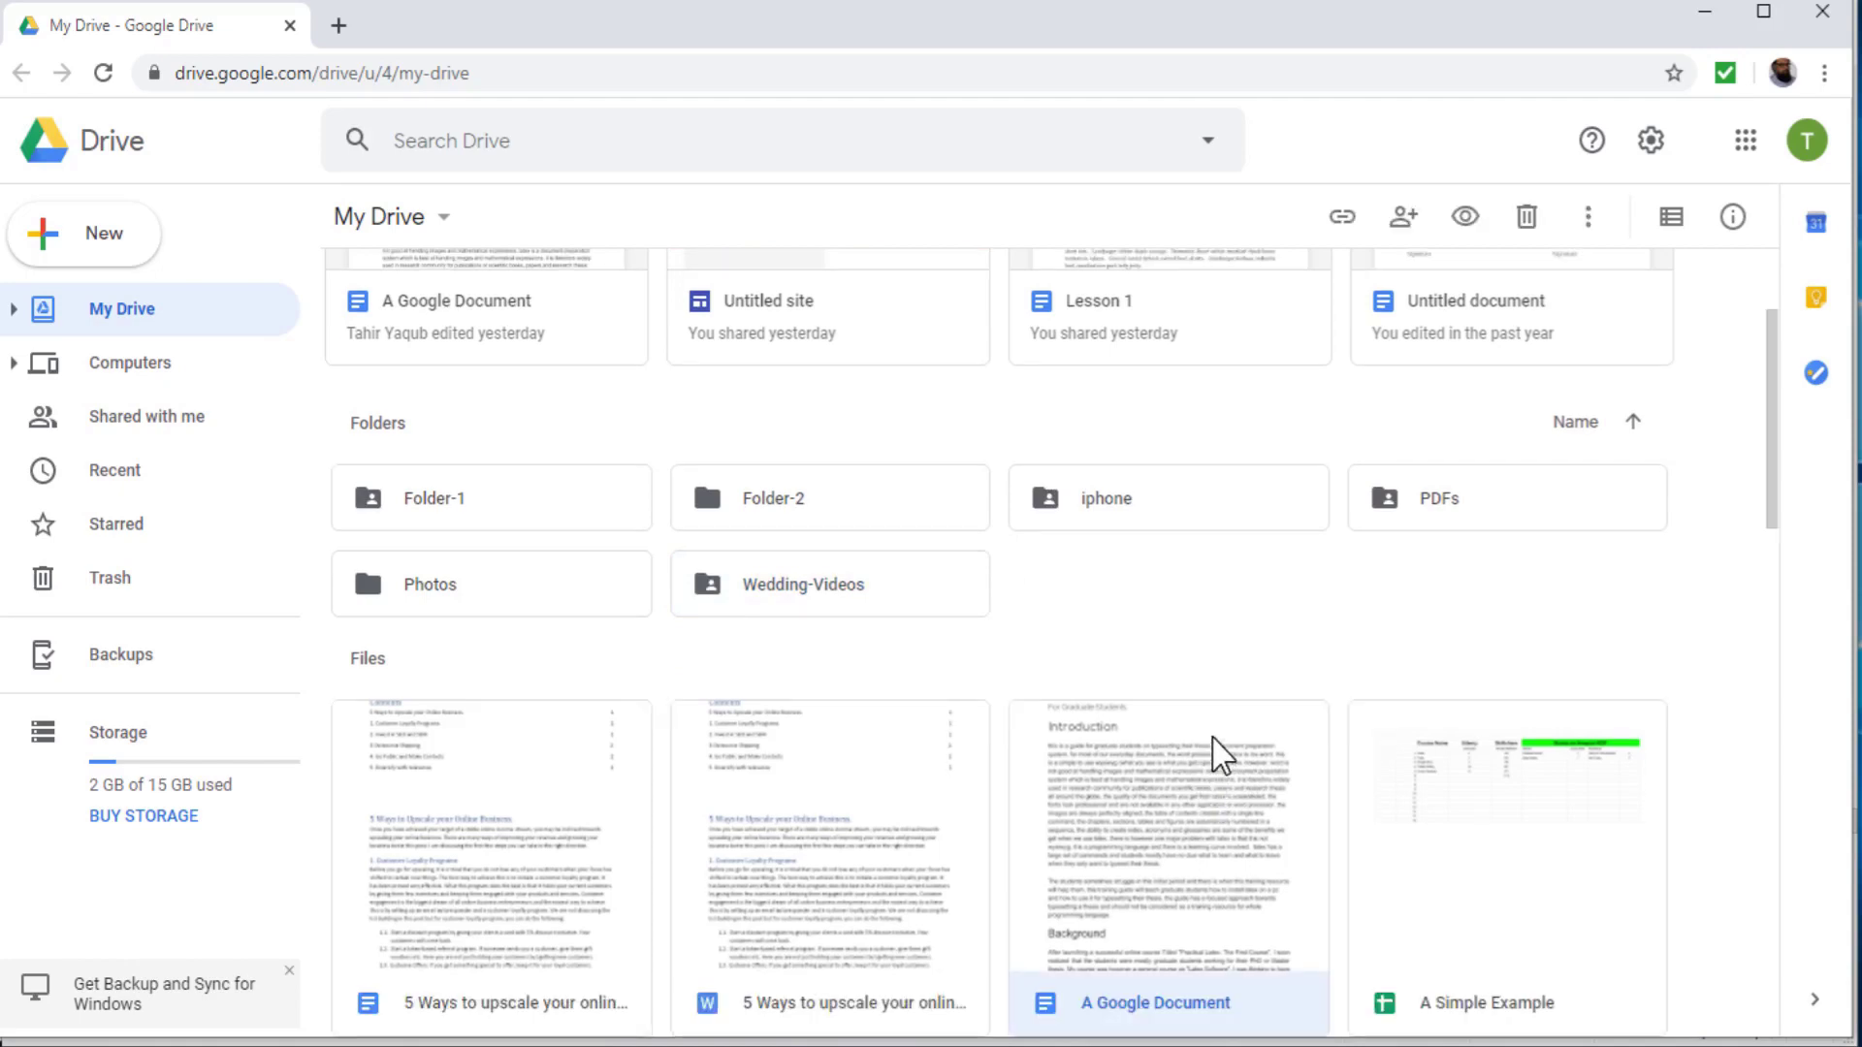
right_click(1218, 754)
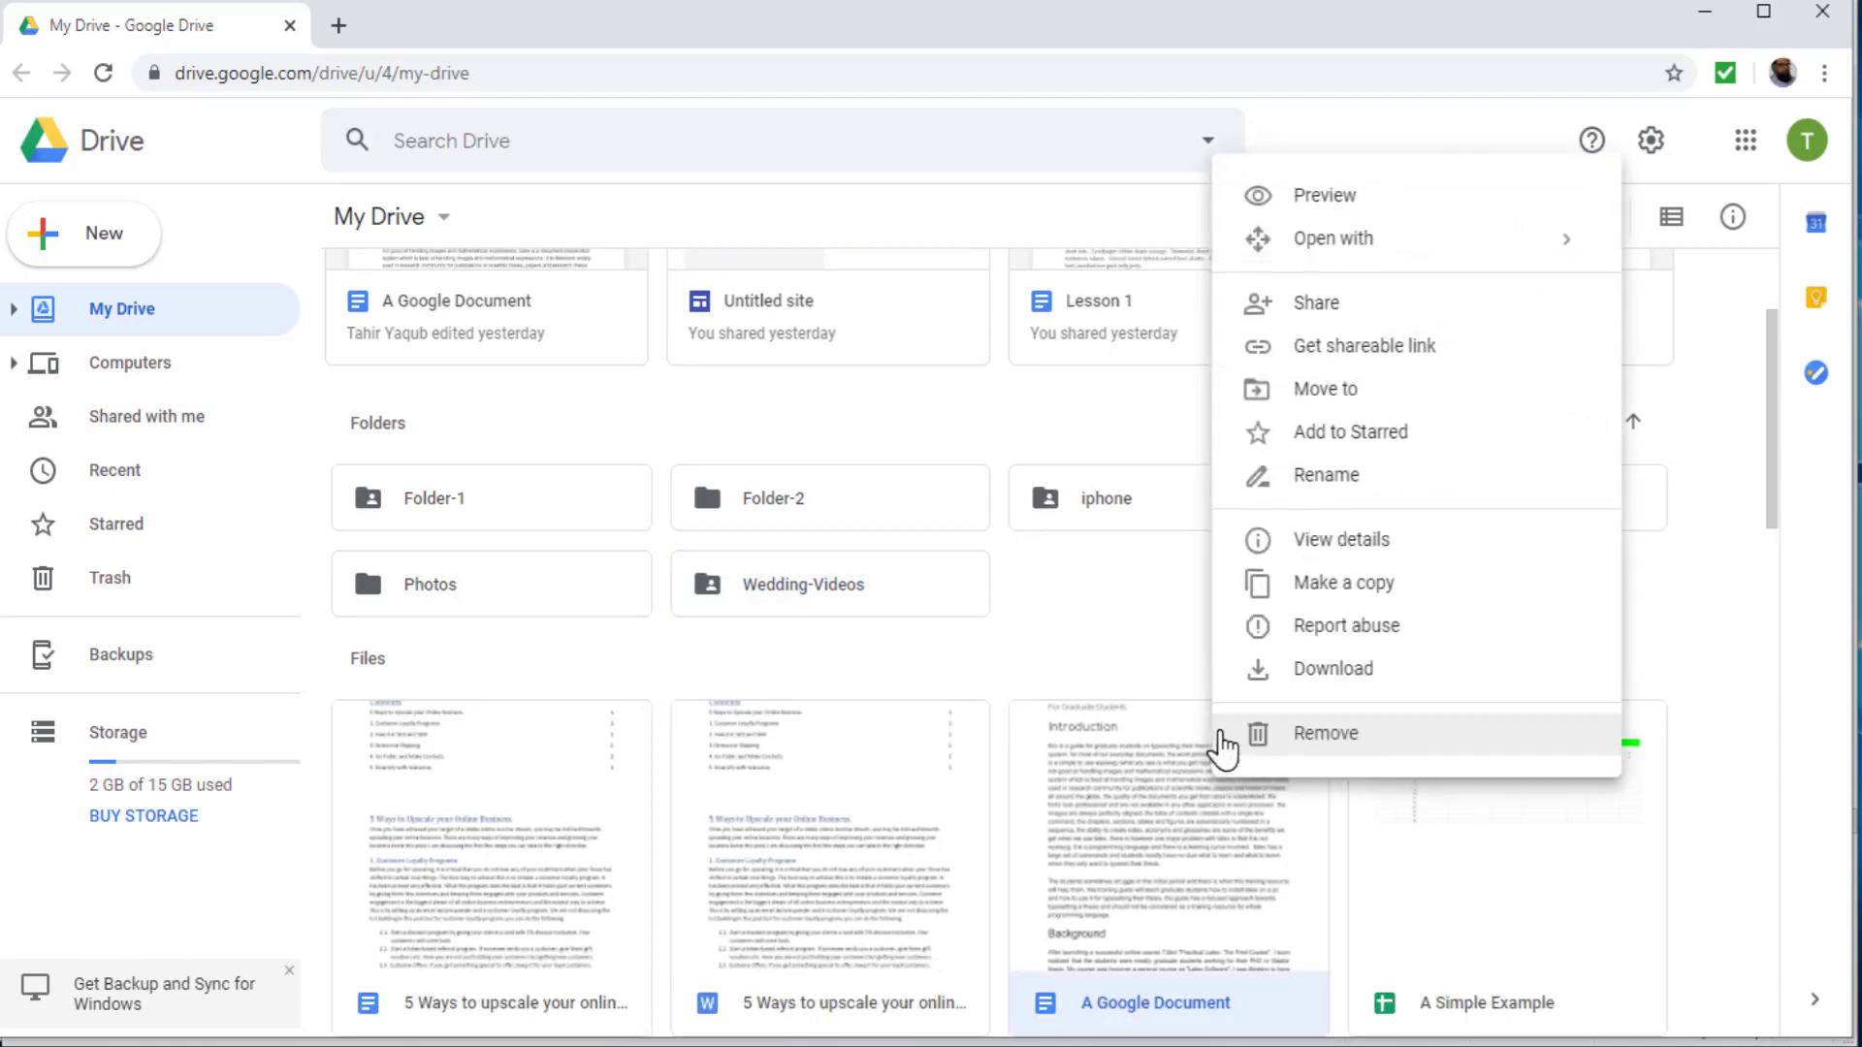
left_click(1313, 307)
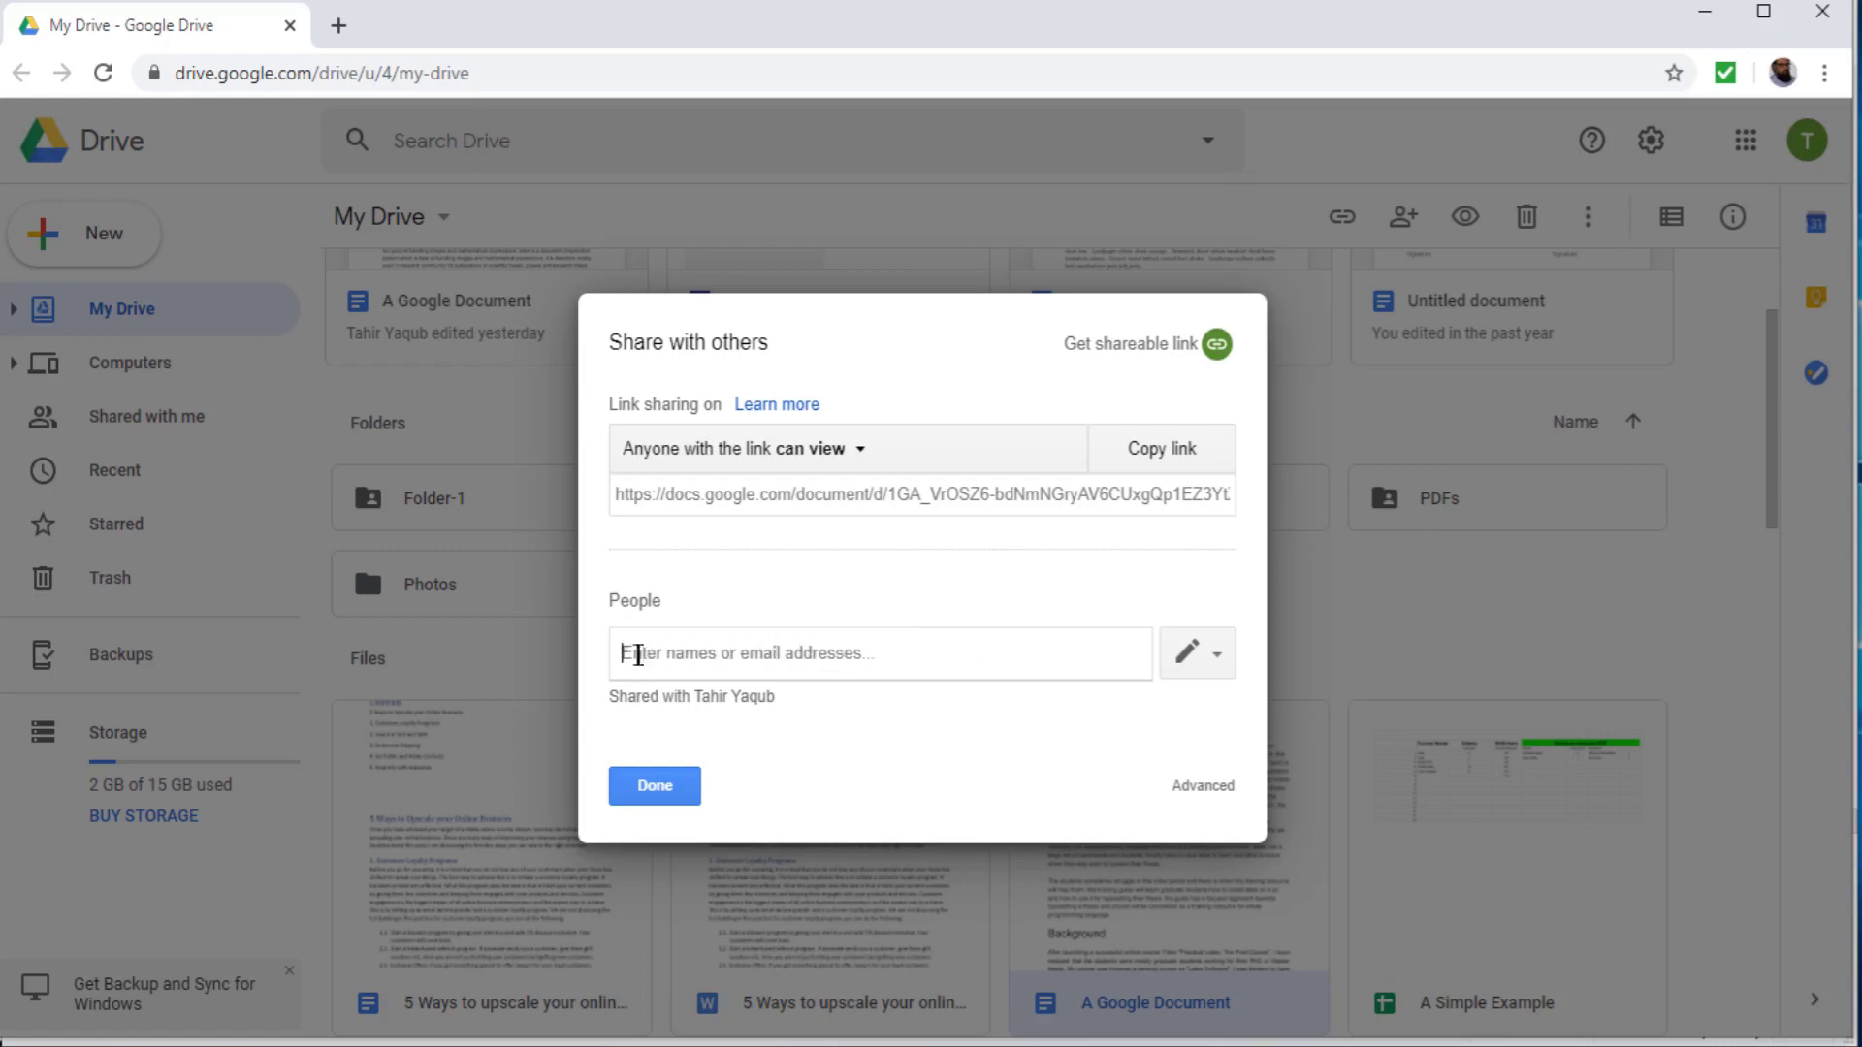
left_click(1220, 664)
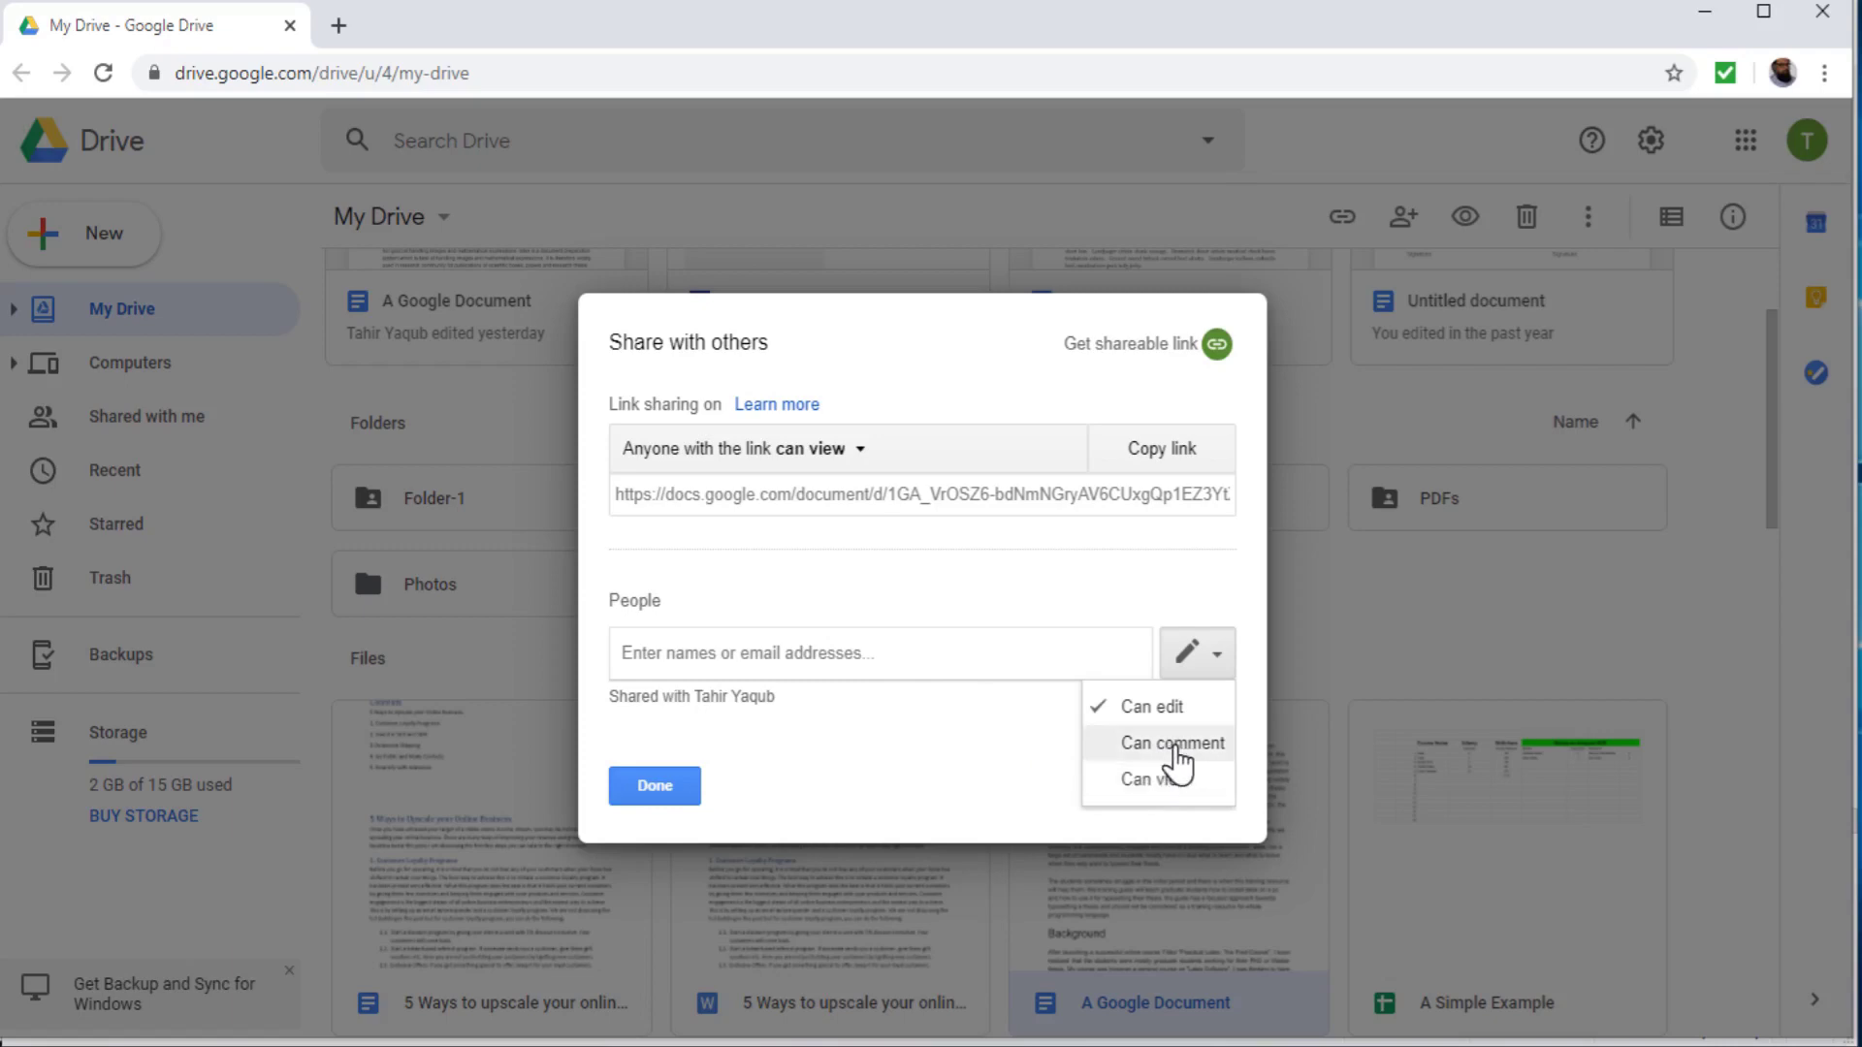
left_click(1073, 689)
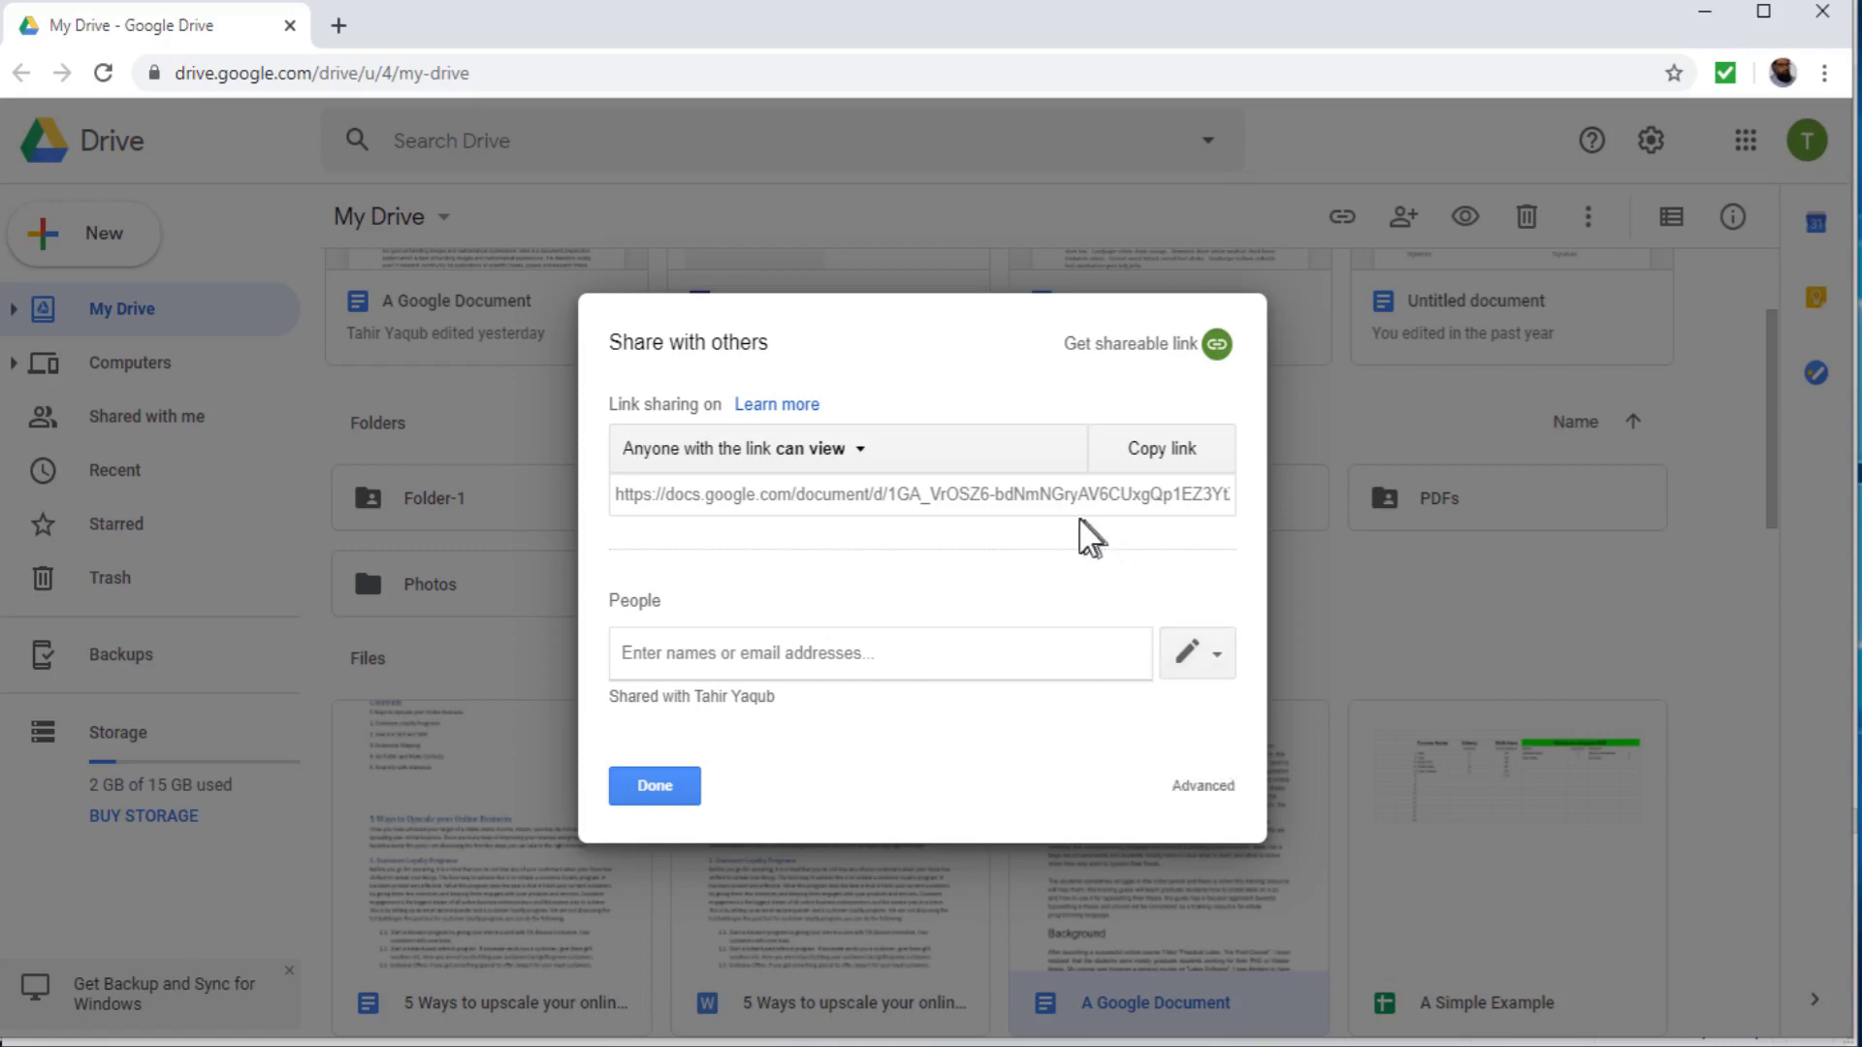
left_click(1155, 472)
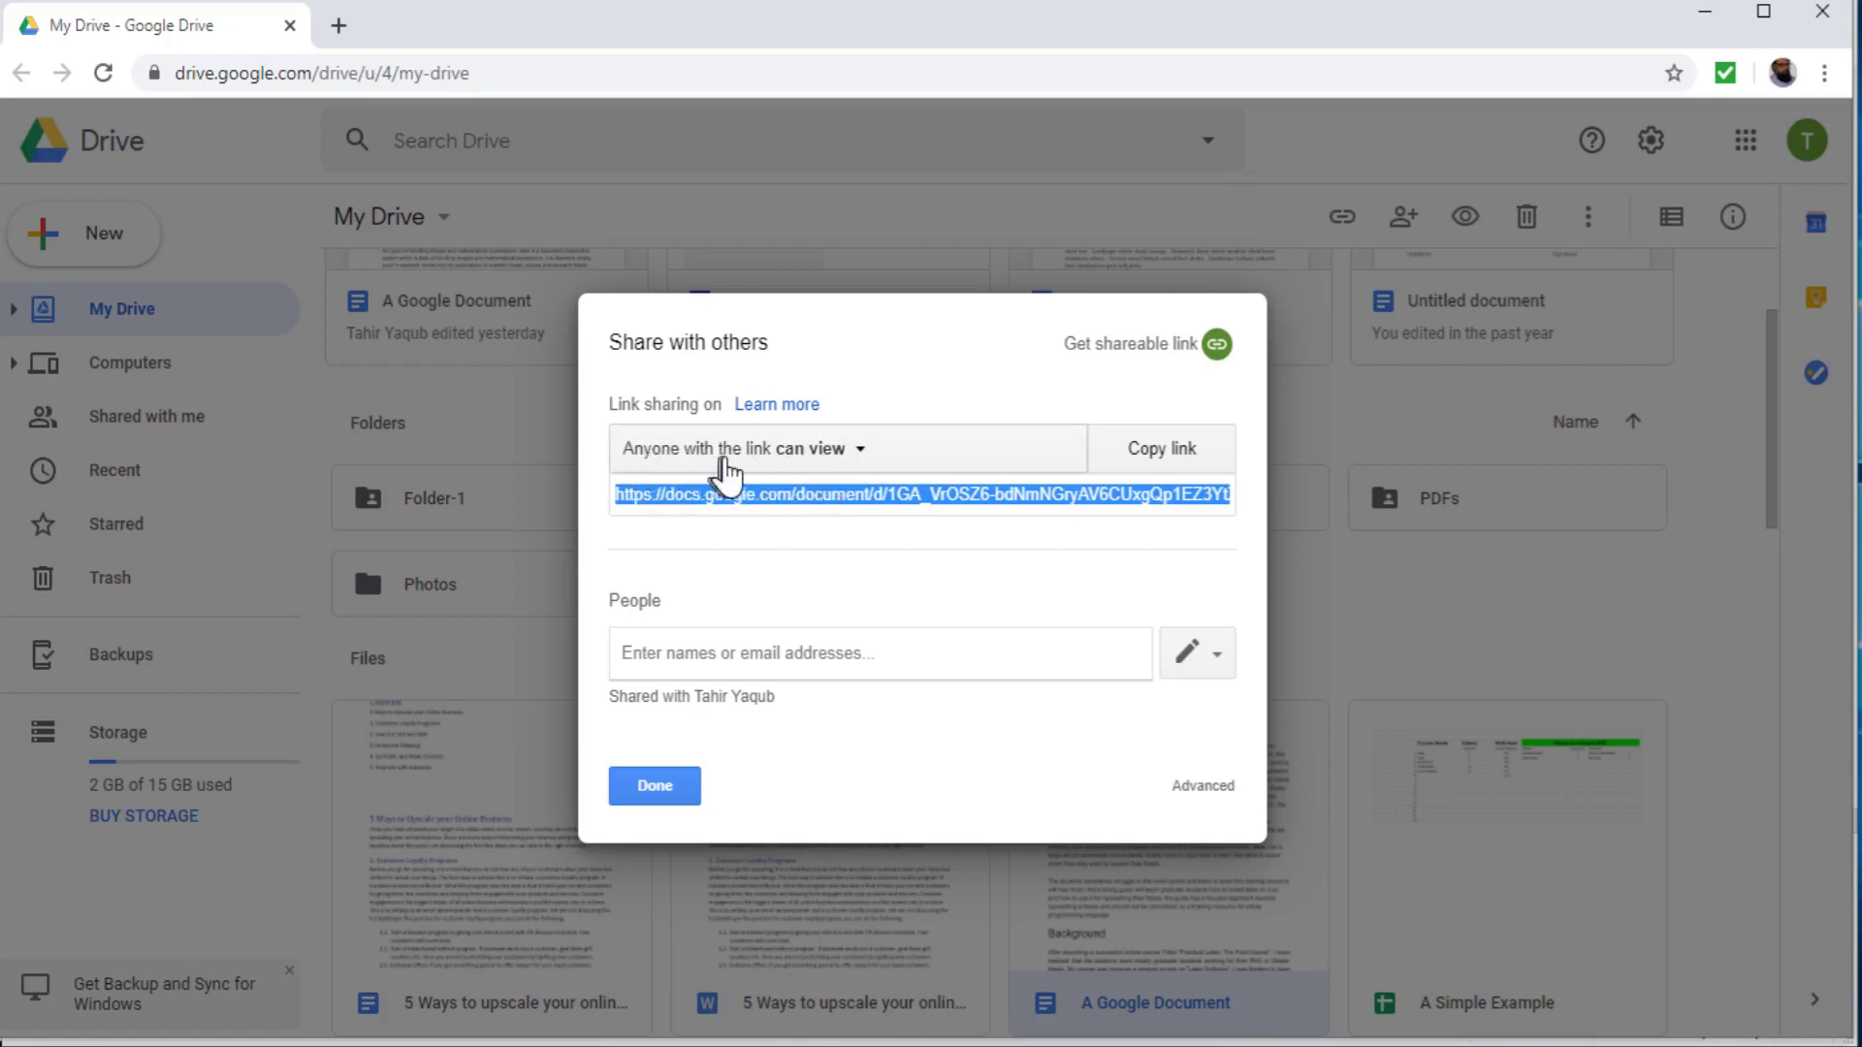
Review the link-sharing access options for A Google Document, including the additional ones, and leave without saving changes.
left_click(858, 470)
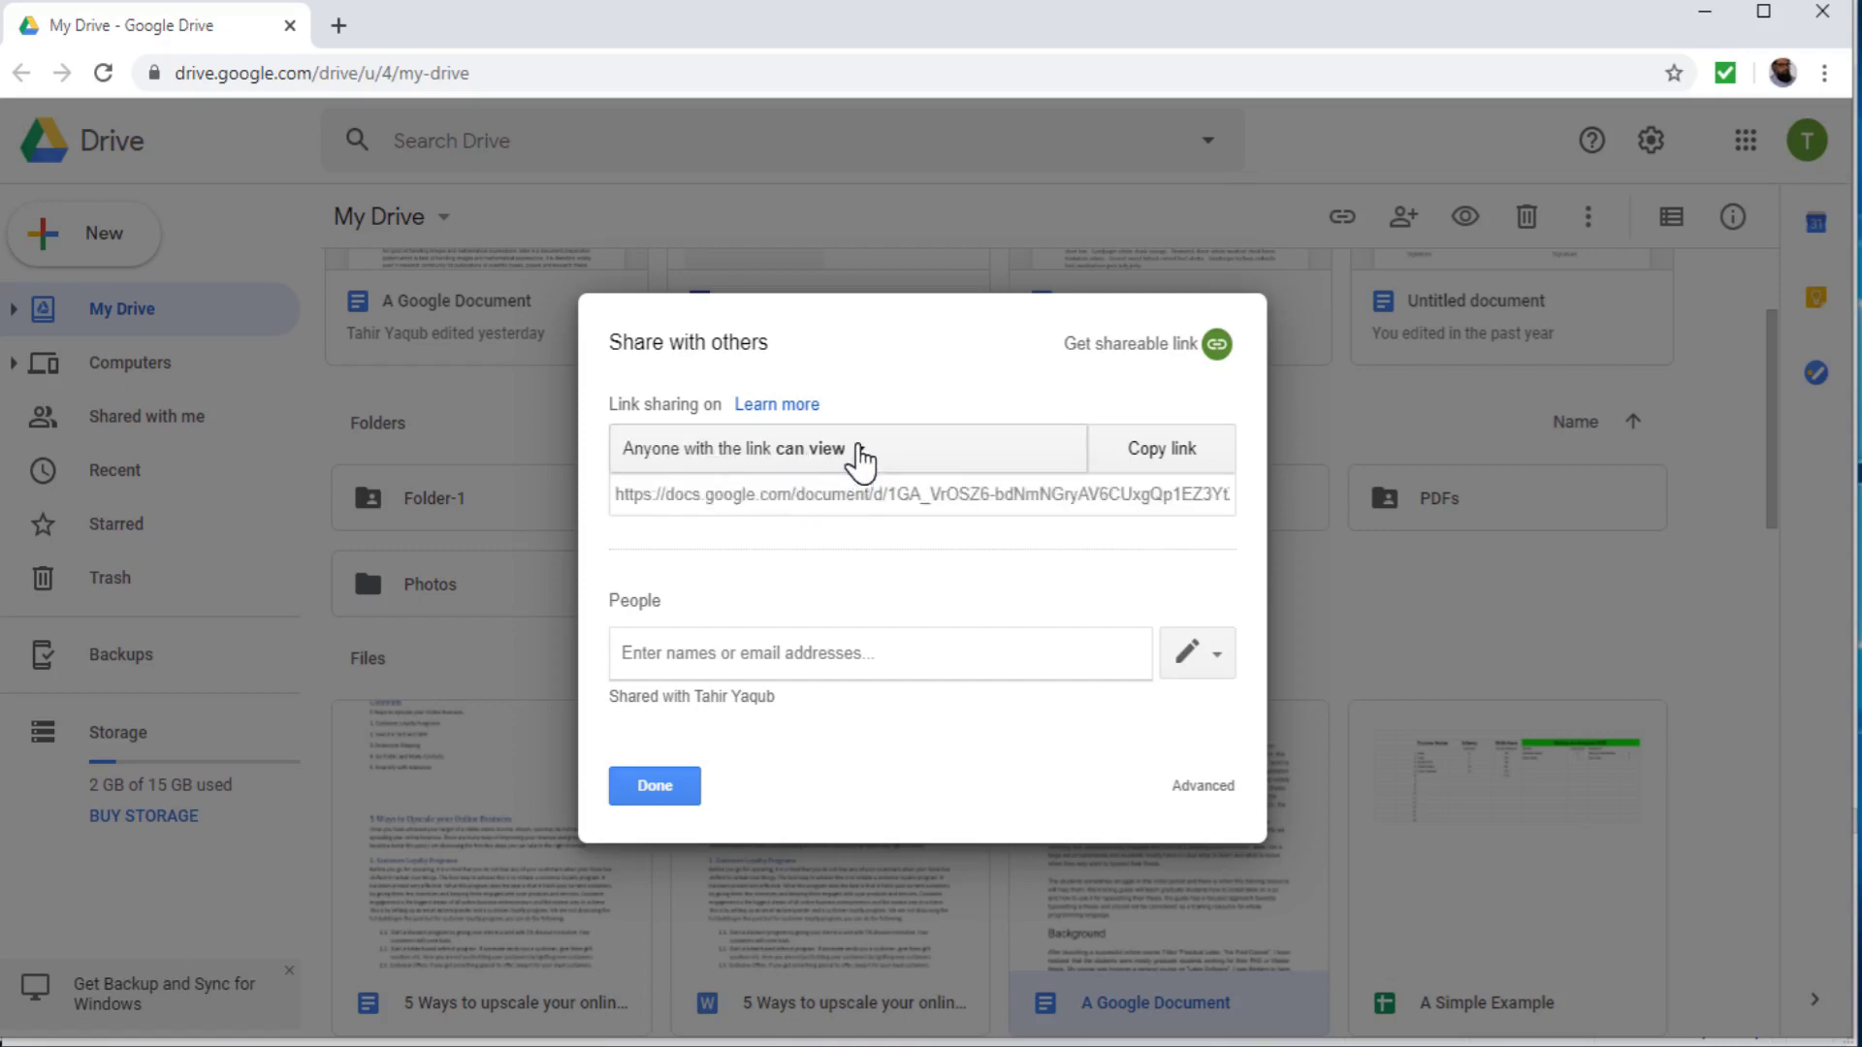
left_click(859, 448)
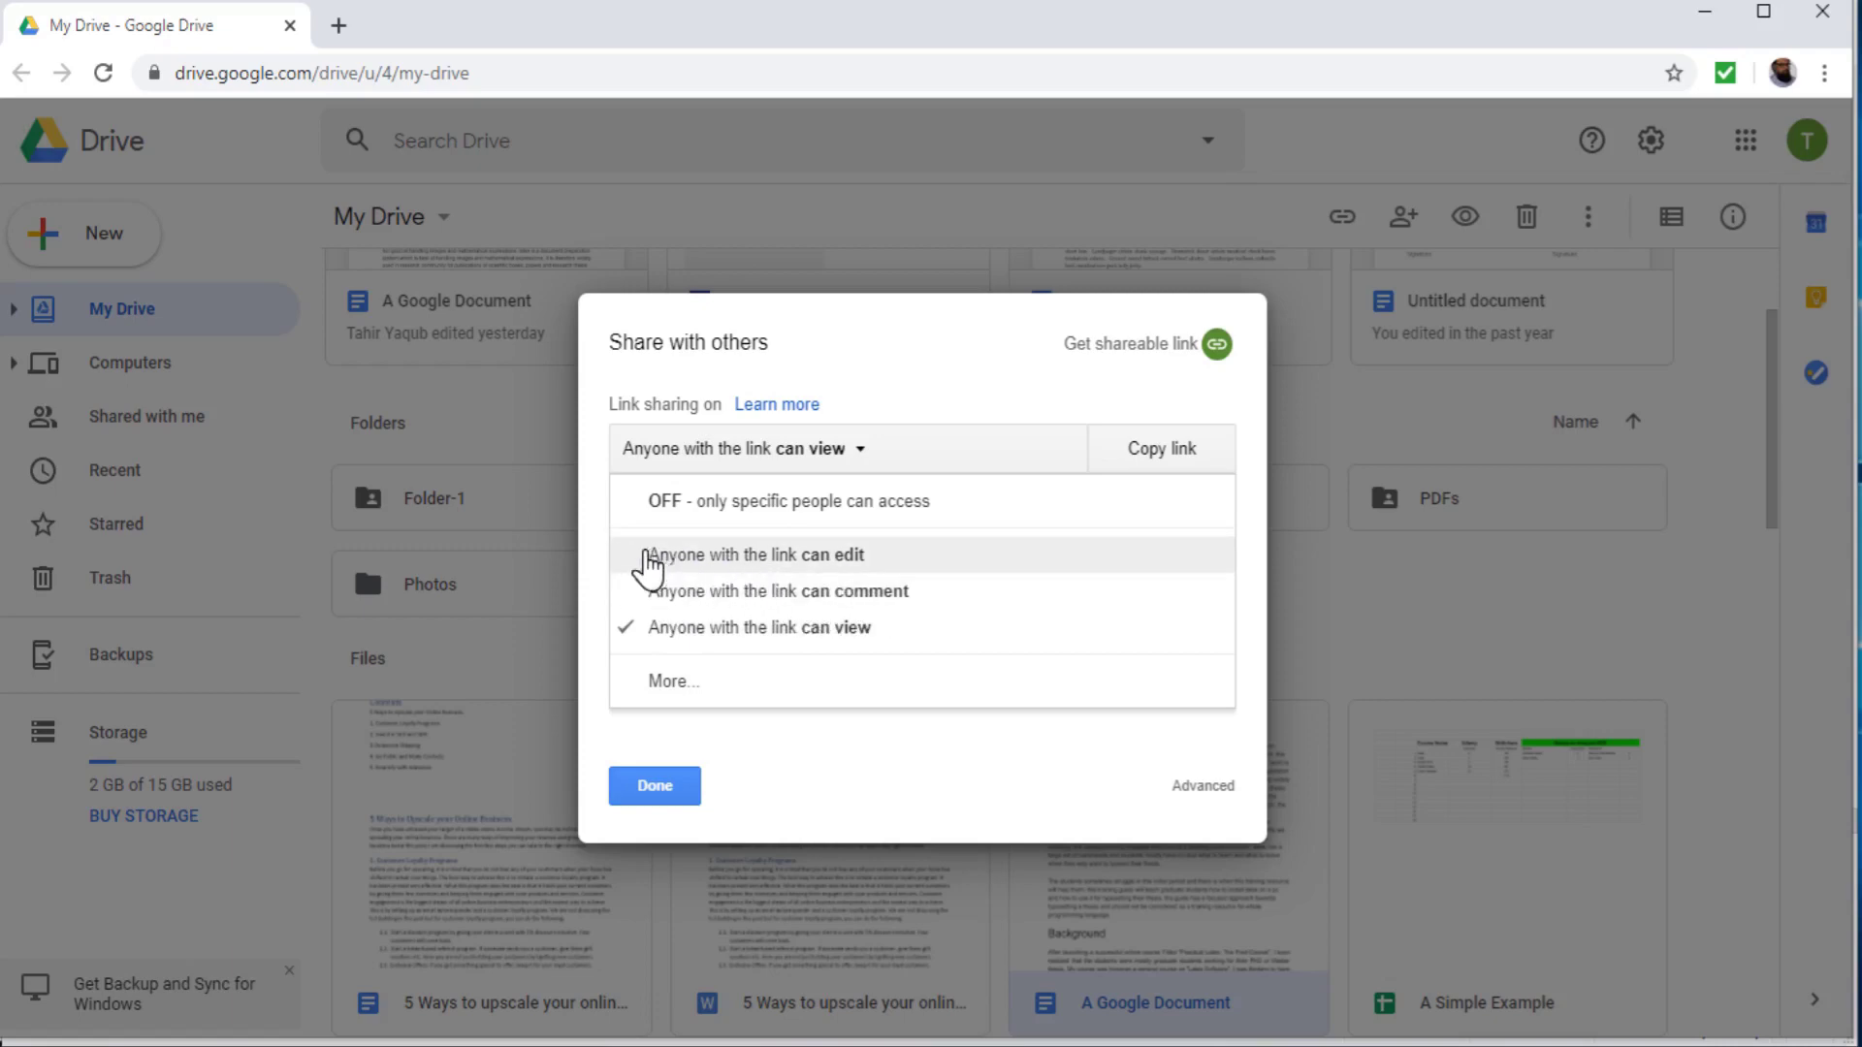
left_click(670, 681)
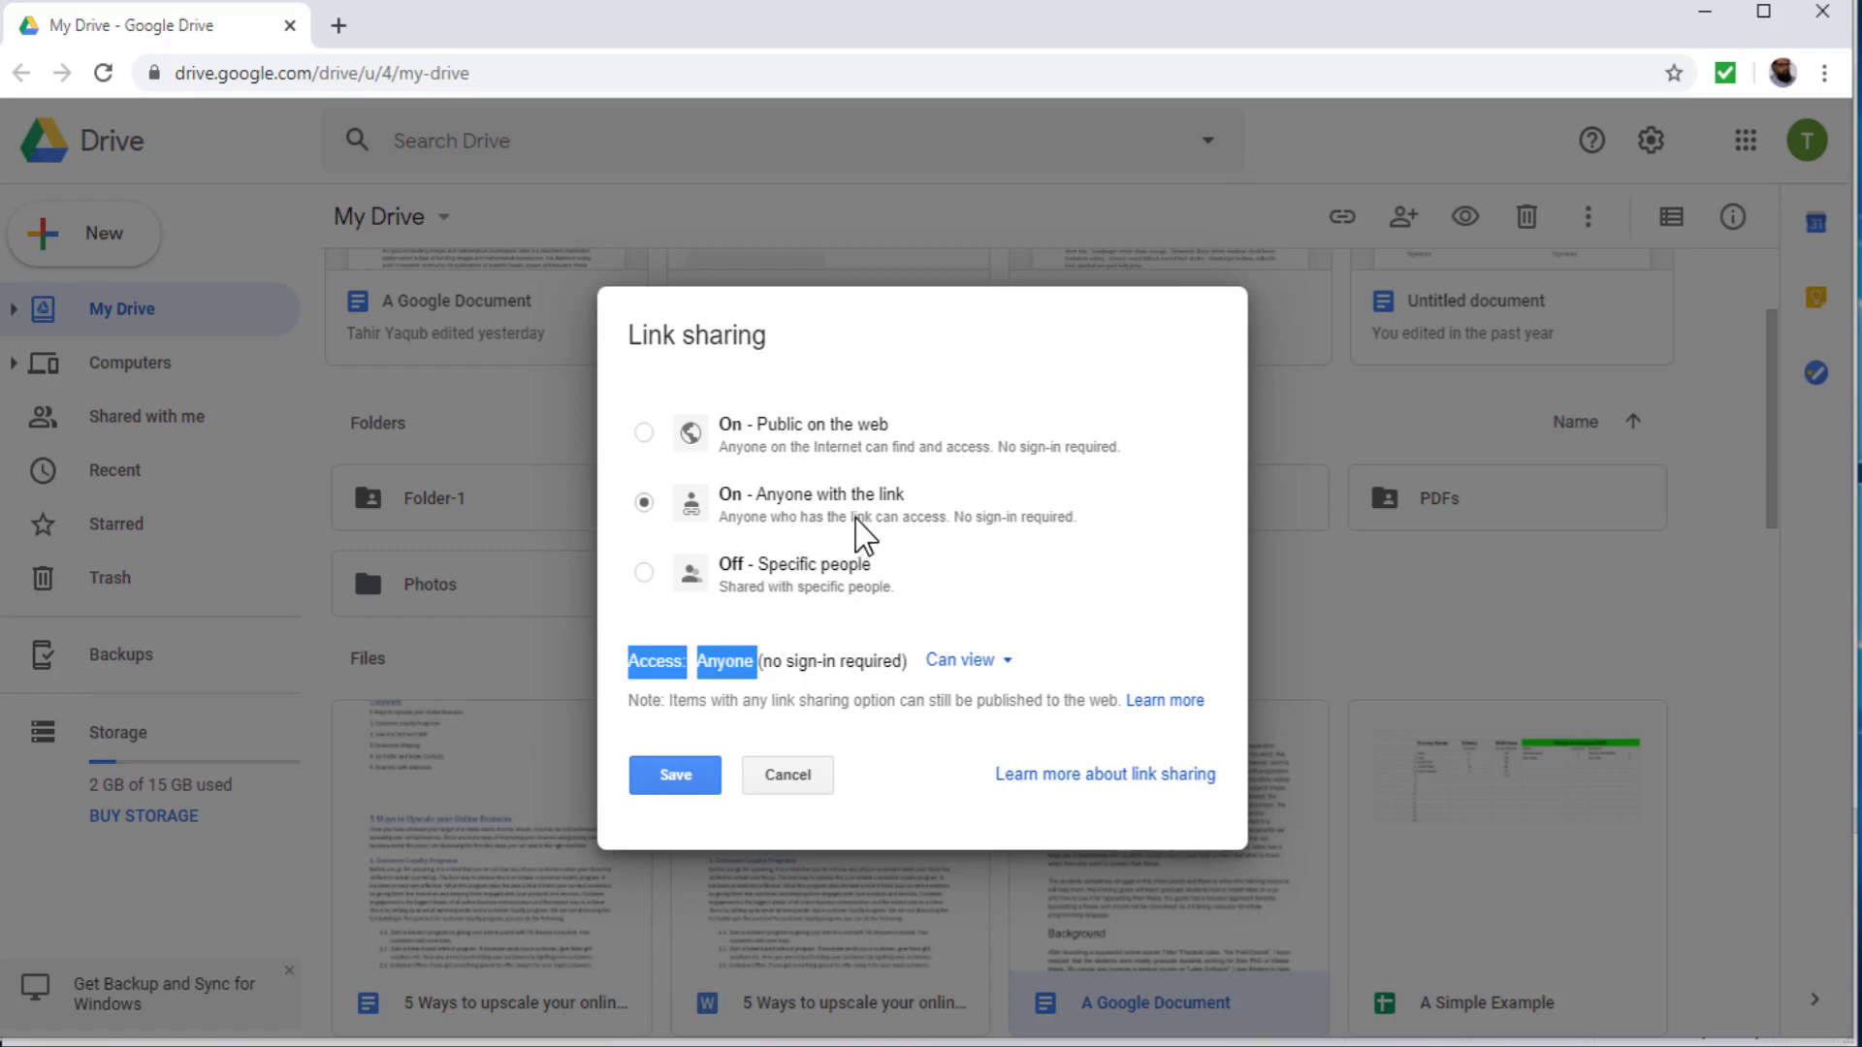
left_click(788, 776)
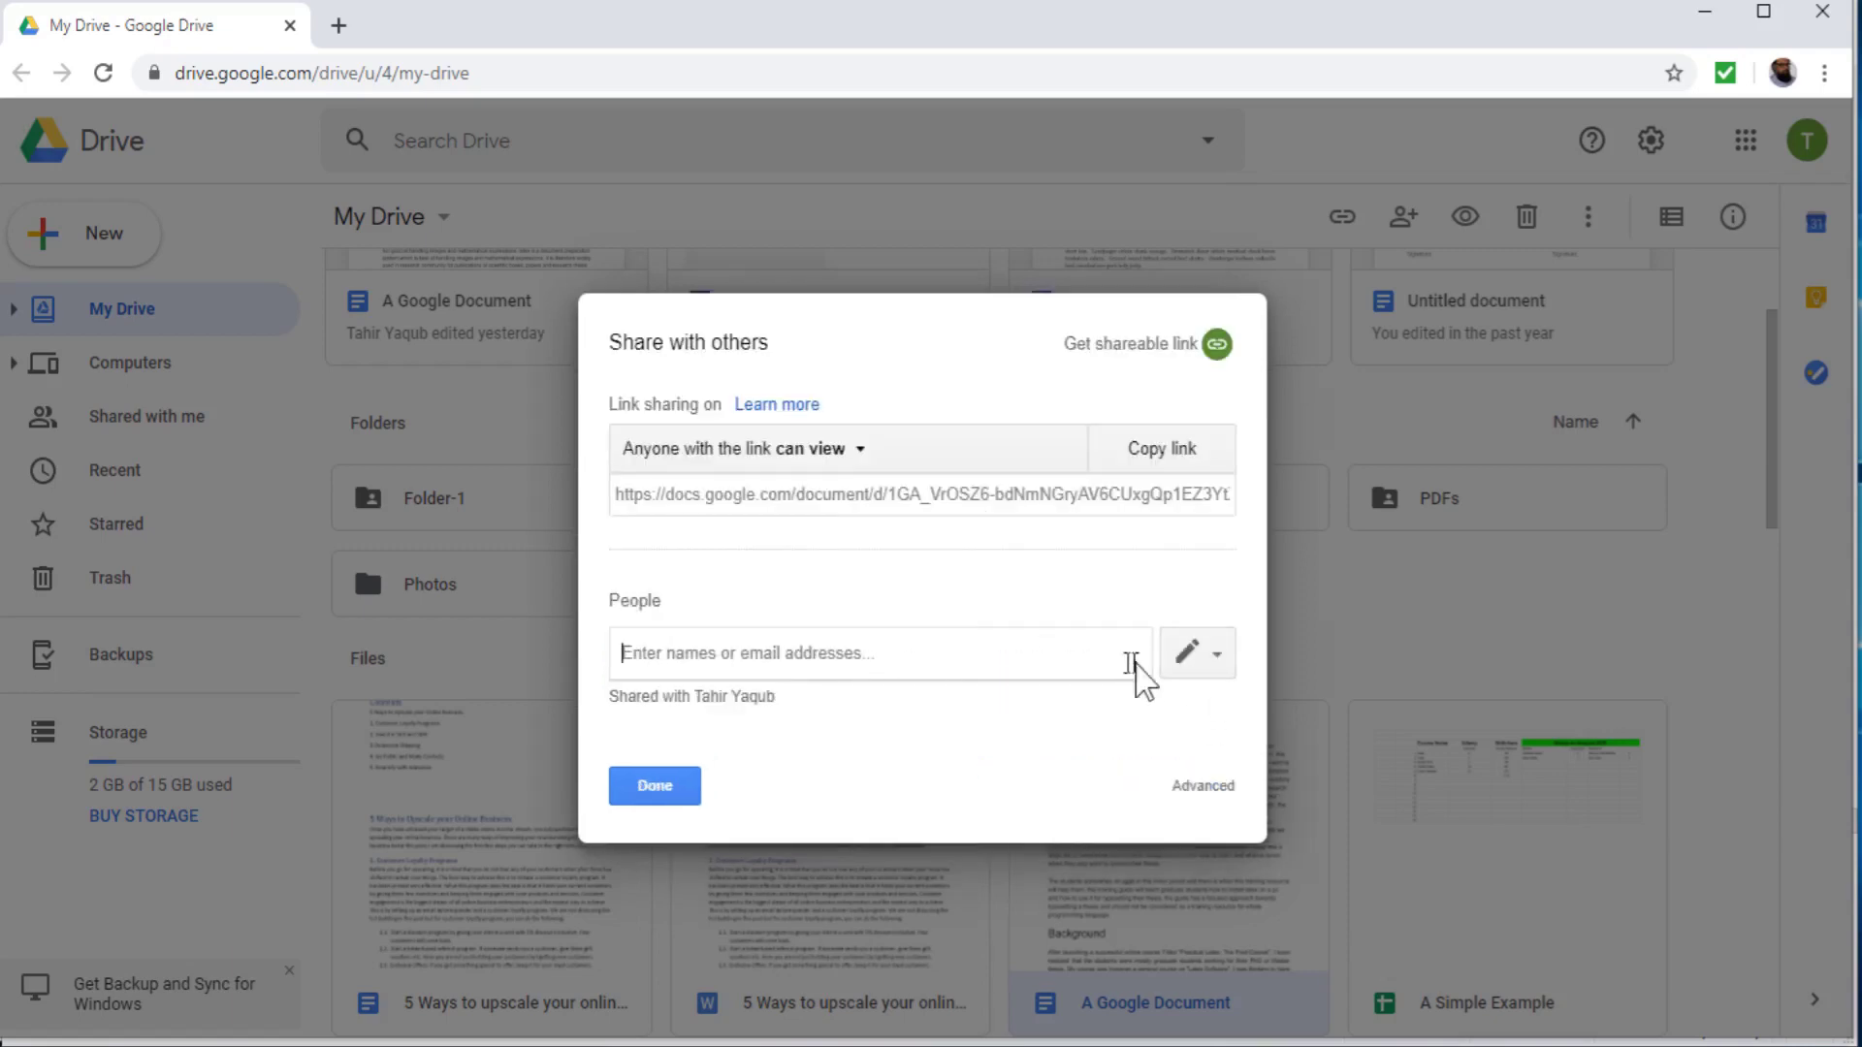
Invite the suggested contact to A Google Document with "Can view" access and send the invitation.
left_click(1220, 664)
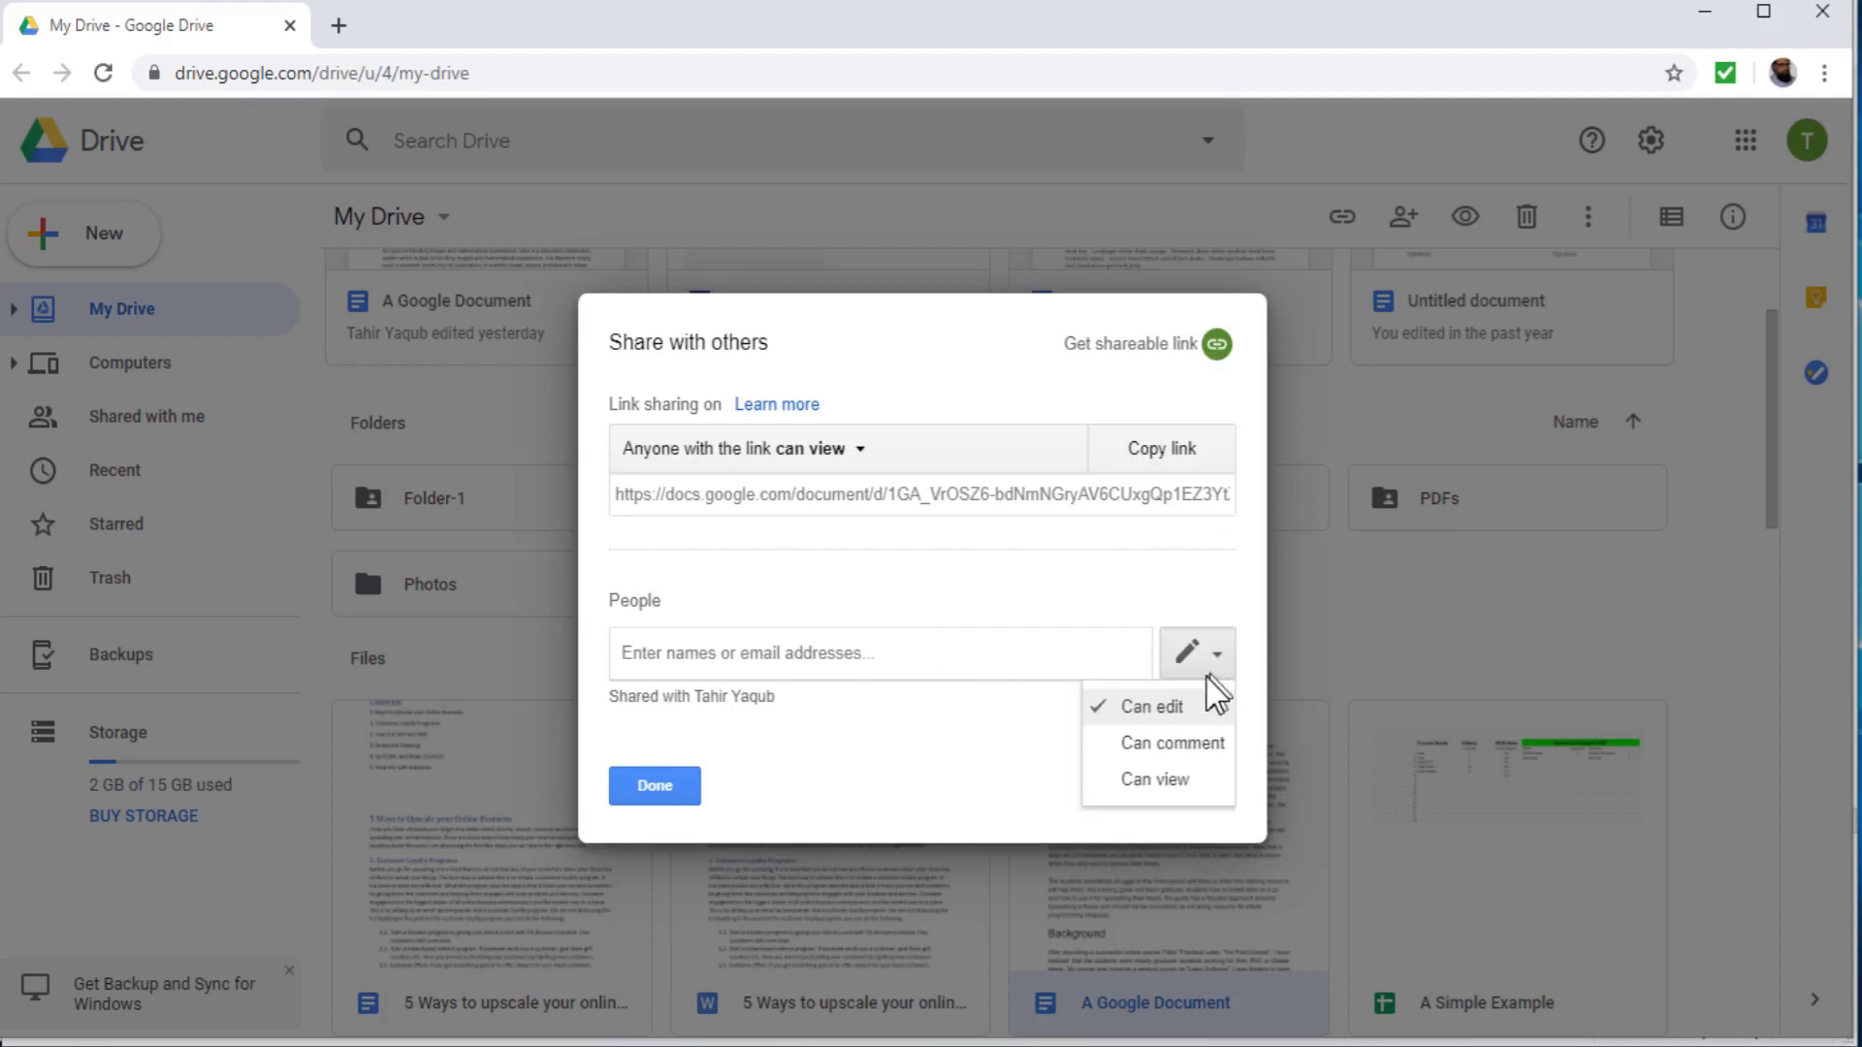
left_click(1153, 782)
left_click(719, 655)
type("dr")
left_click(791, 691)
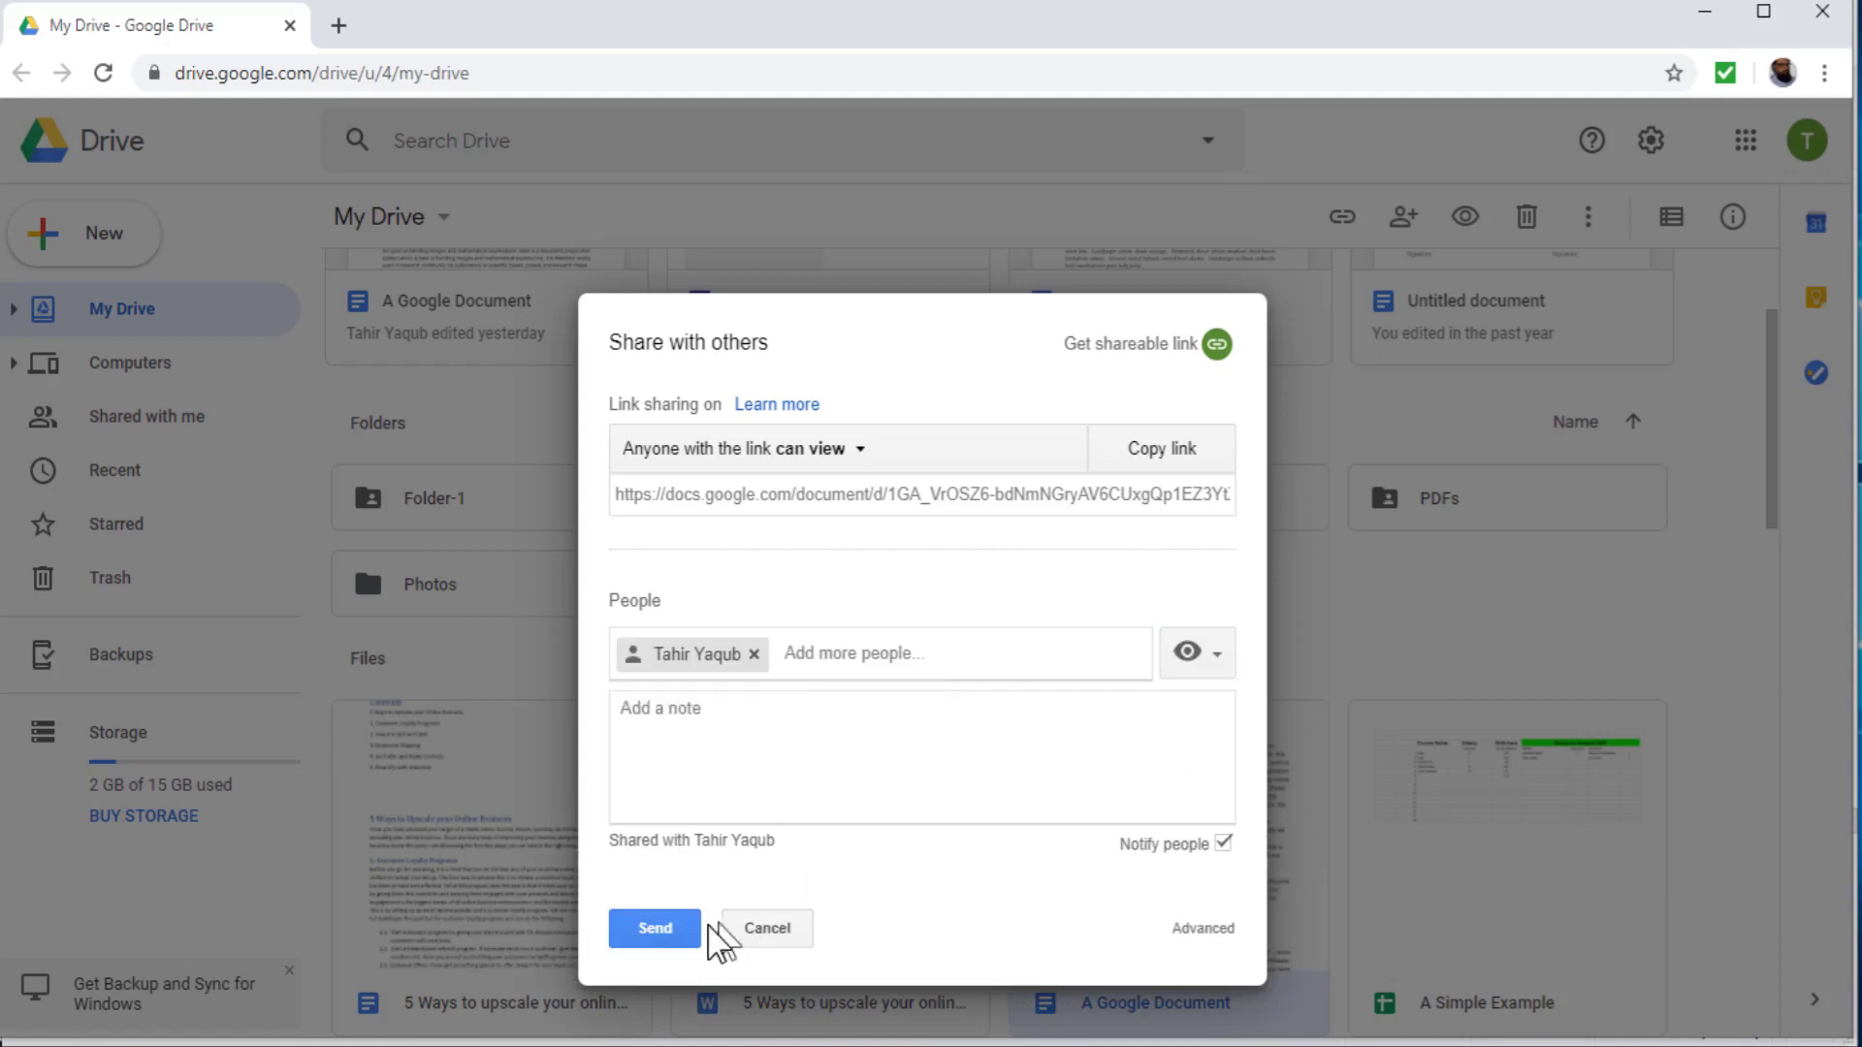
left_click(678, 946)
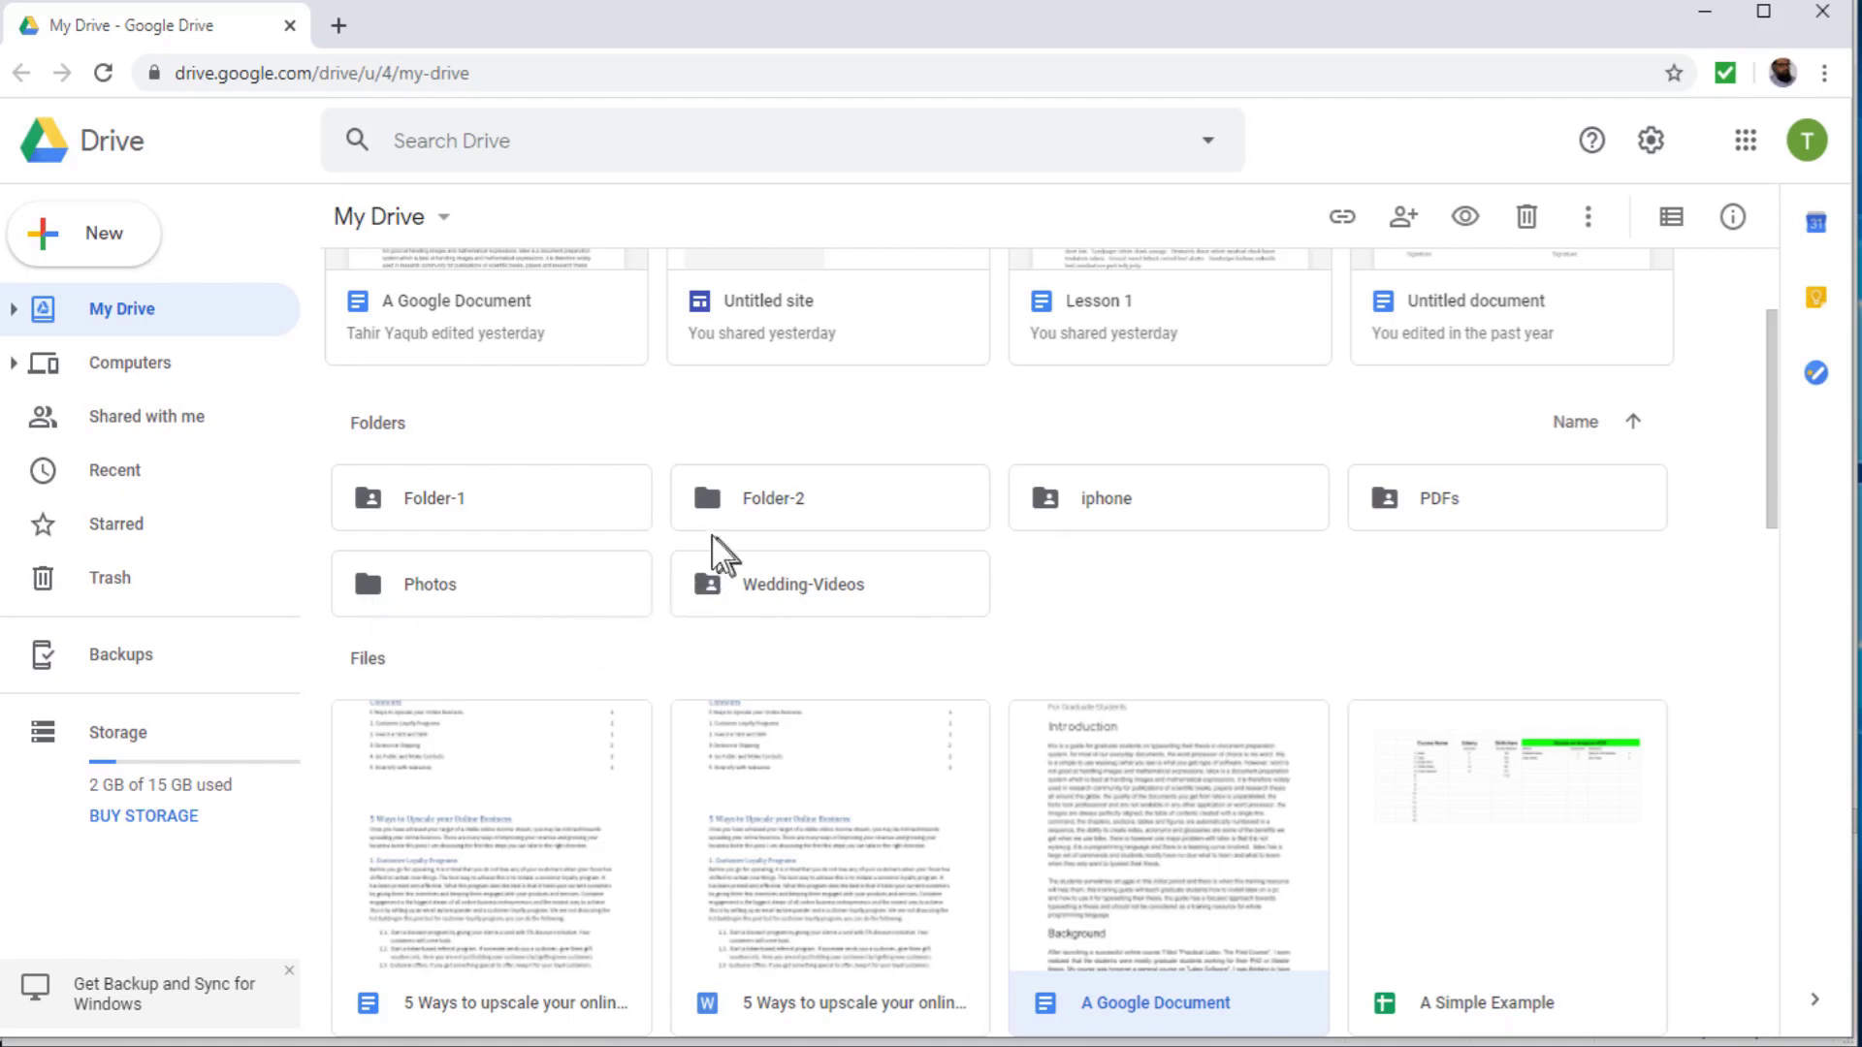
Open the advanced sharing settings of Folder-1.
left_click(493, 490)
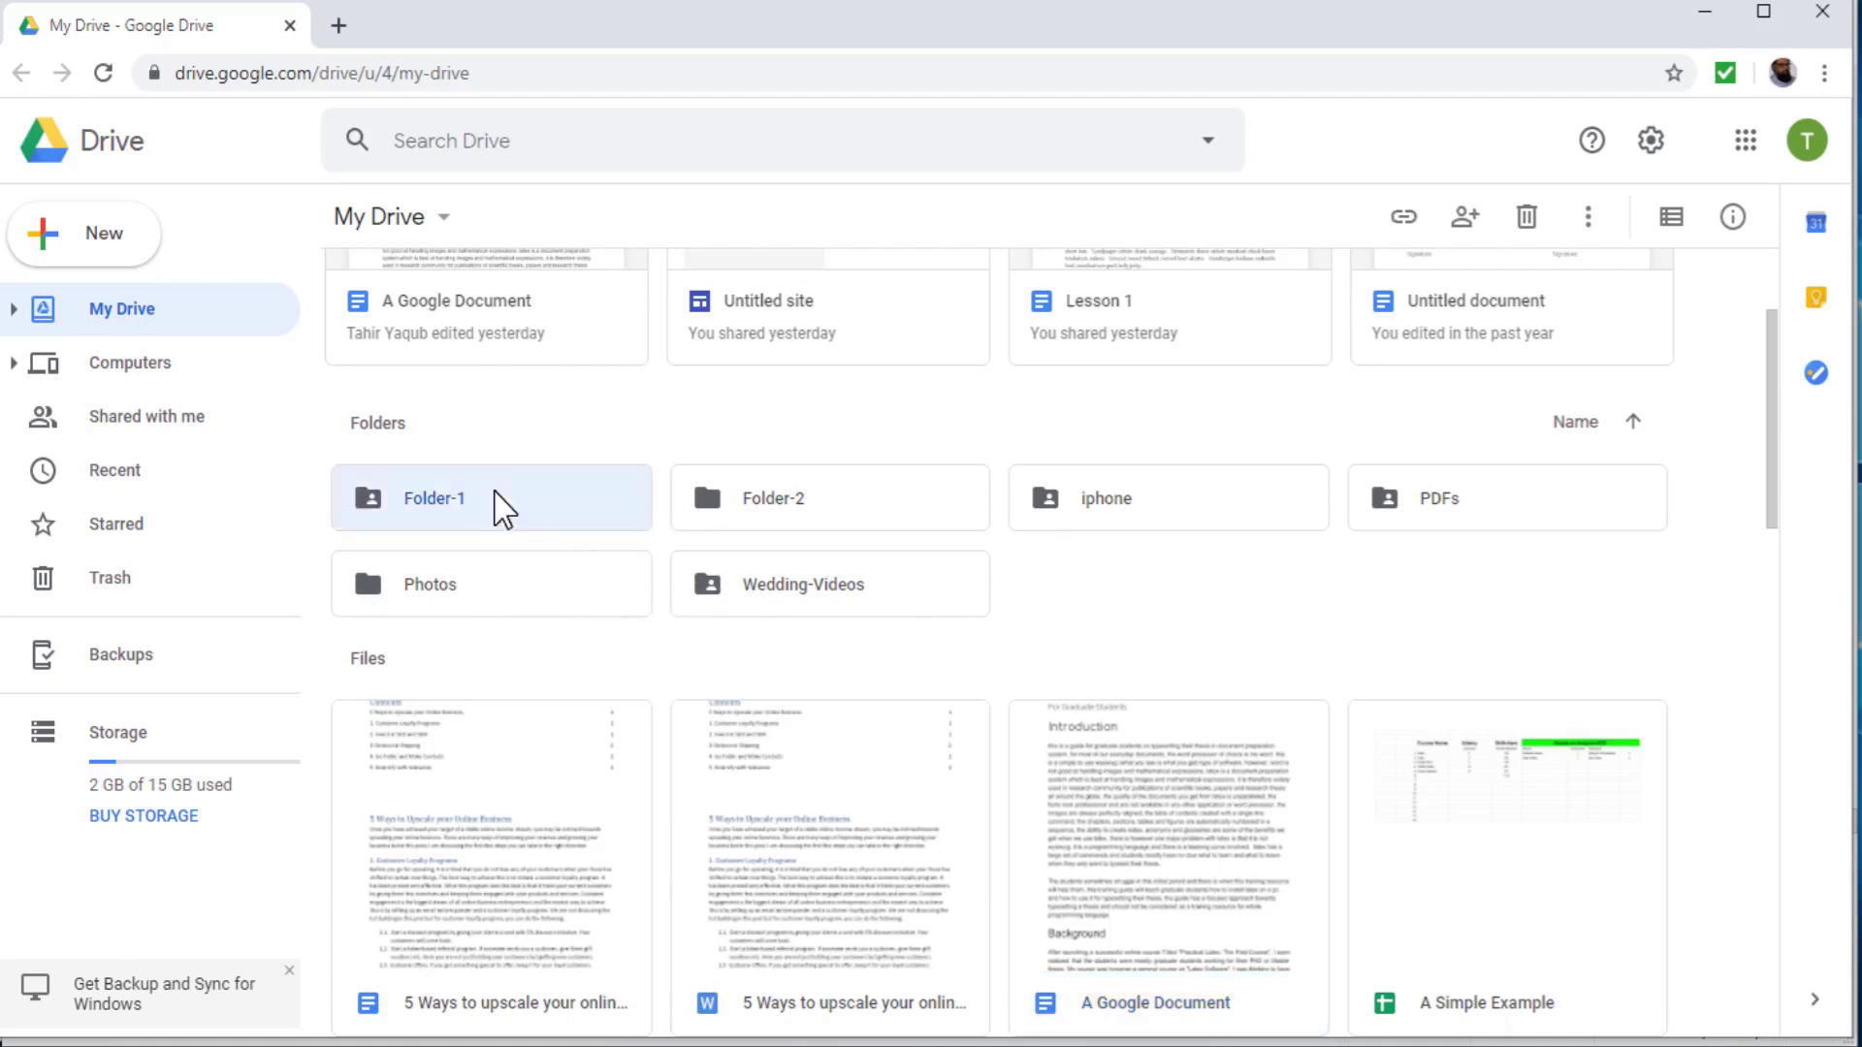
right_click(491, 495)
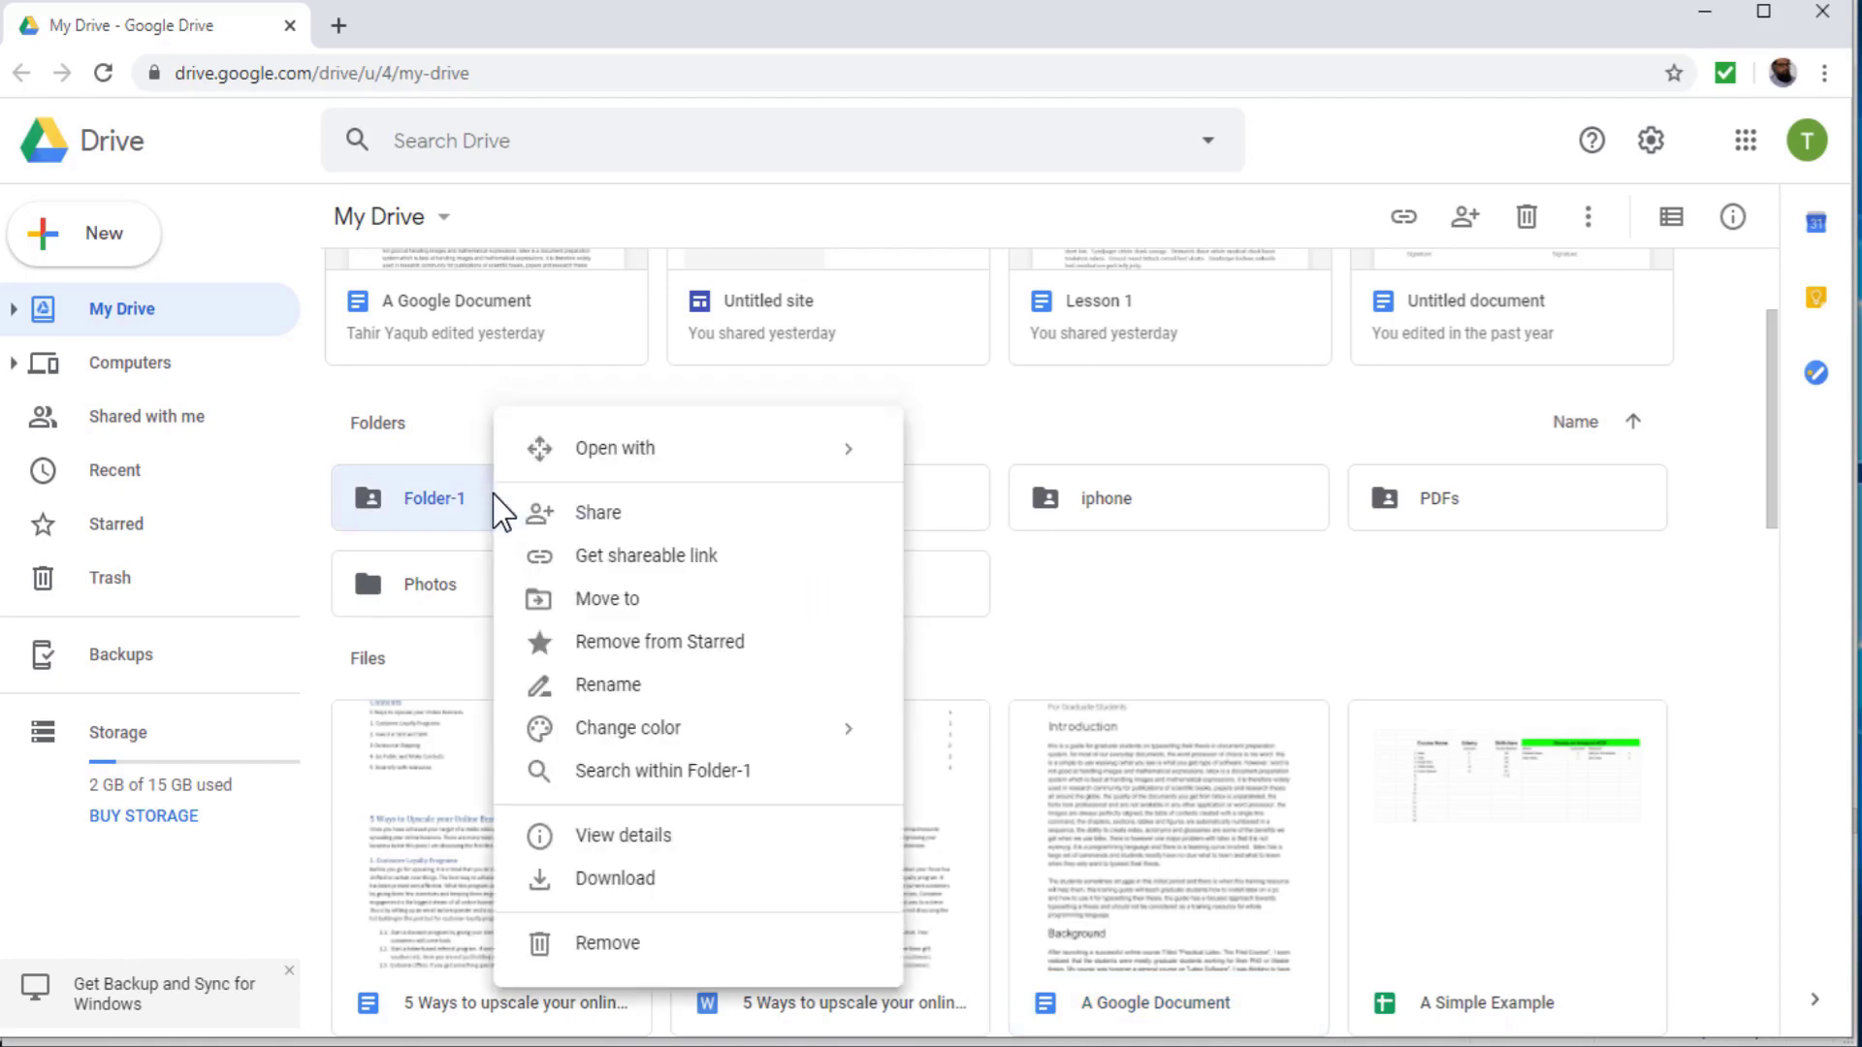
left_click(580, 514)
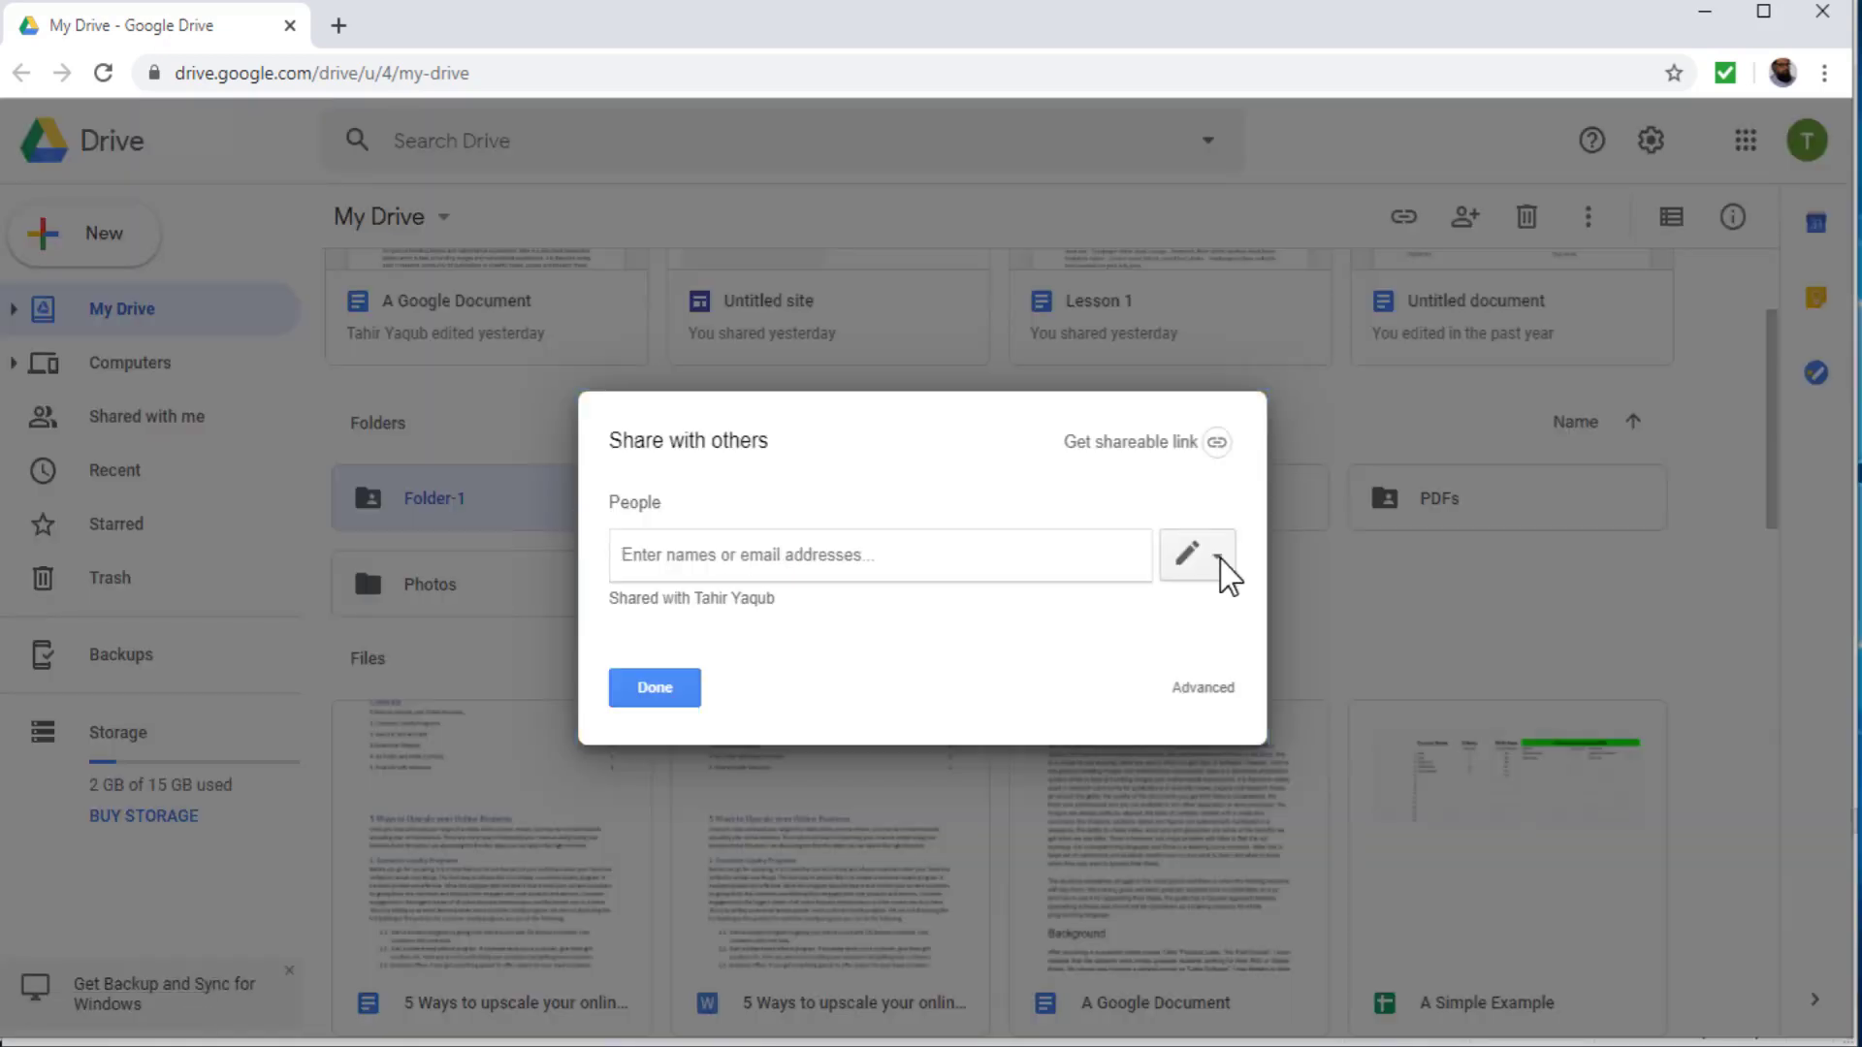
left_click(1208, 697)
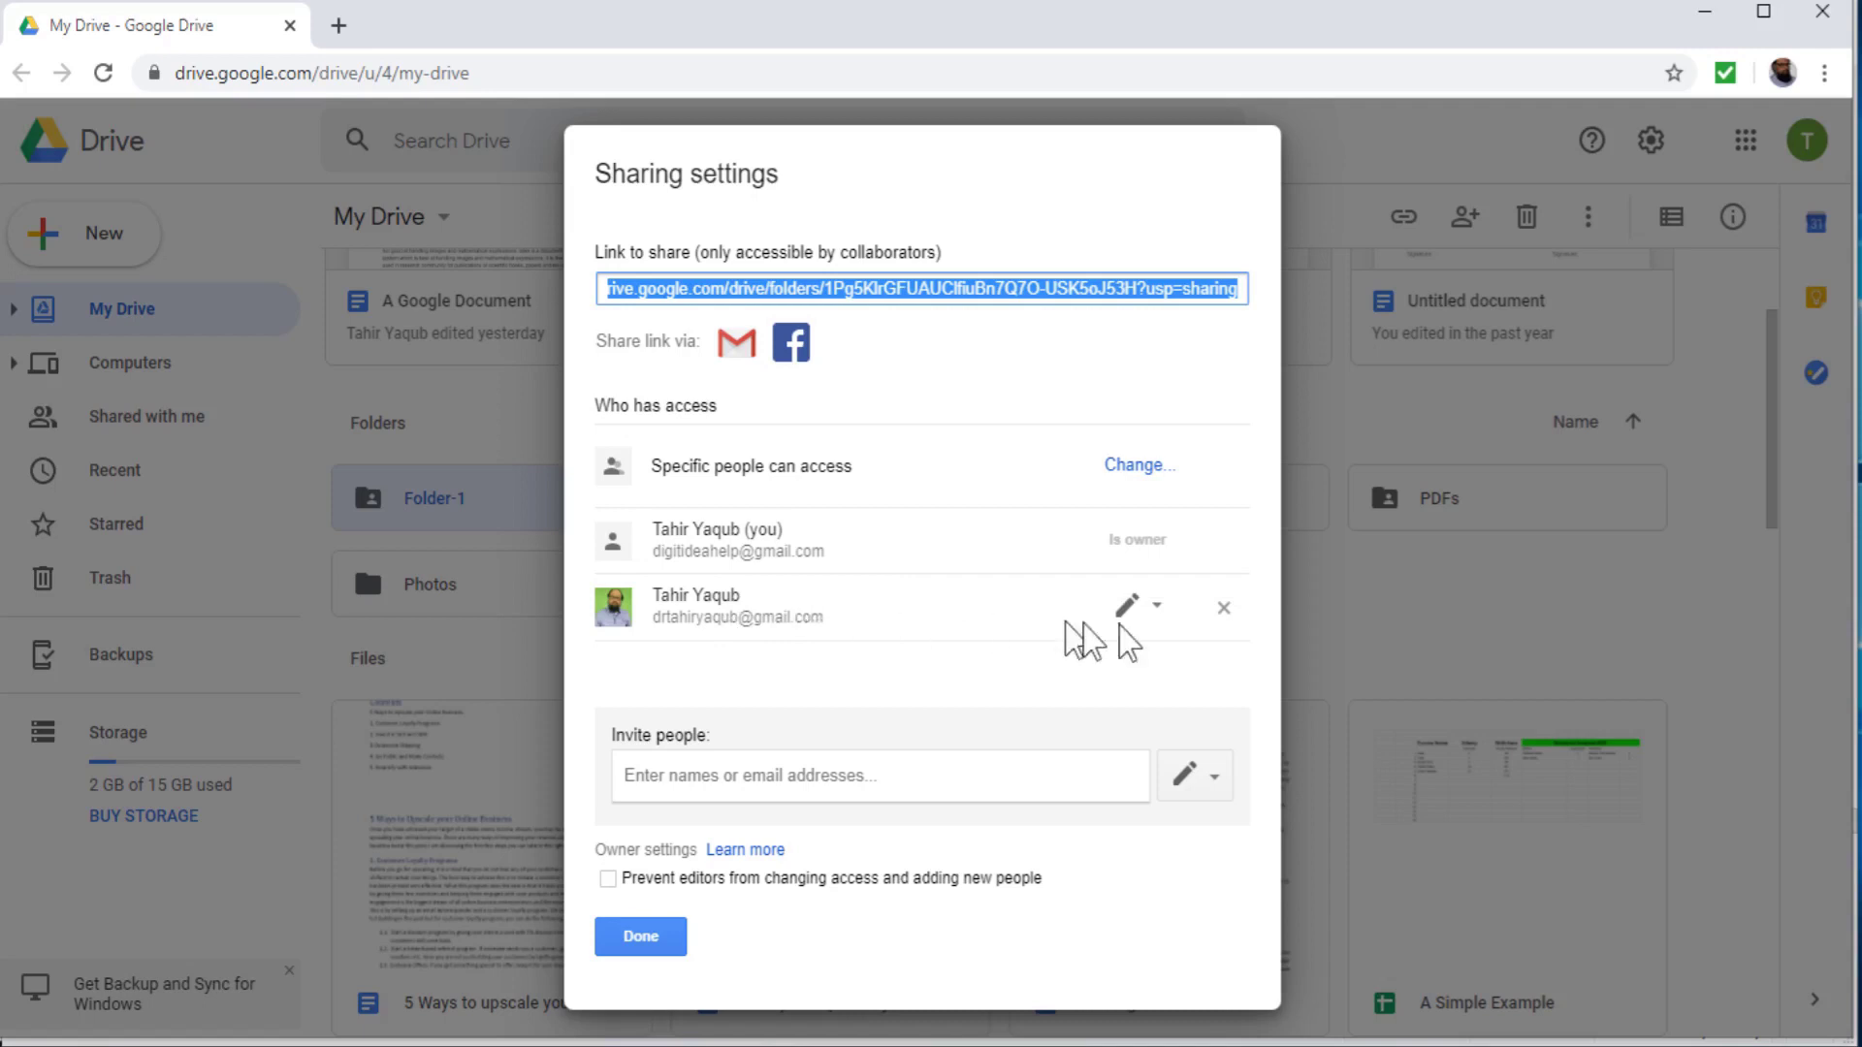
Transfer ownership of Folder-1 to the invited collaborator, save the sharing changes and confirm the transfer.
left_click(1157, 609)
left_click(1159, 613)
left_click(1158, 611)
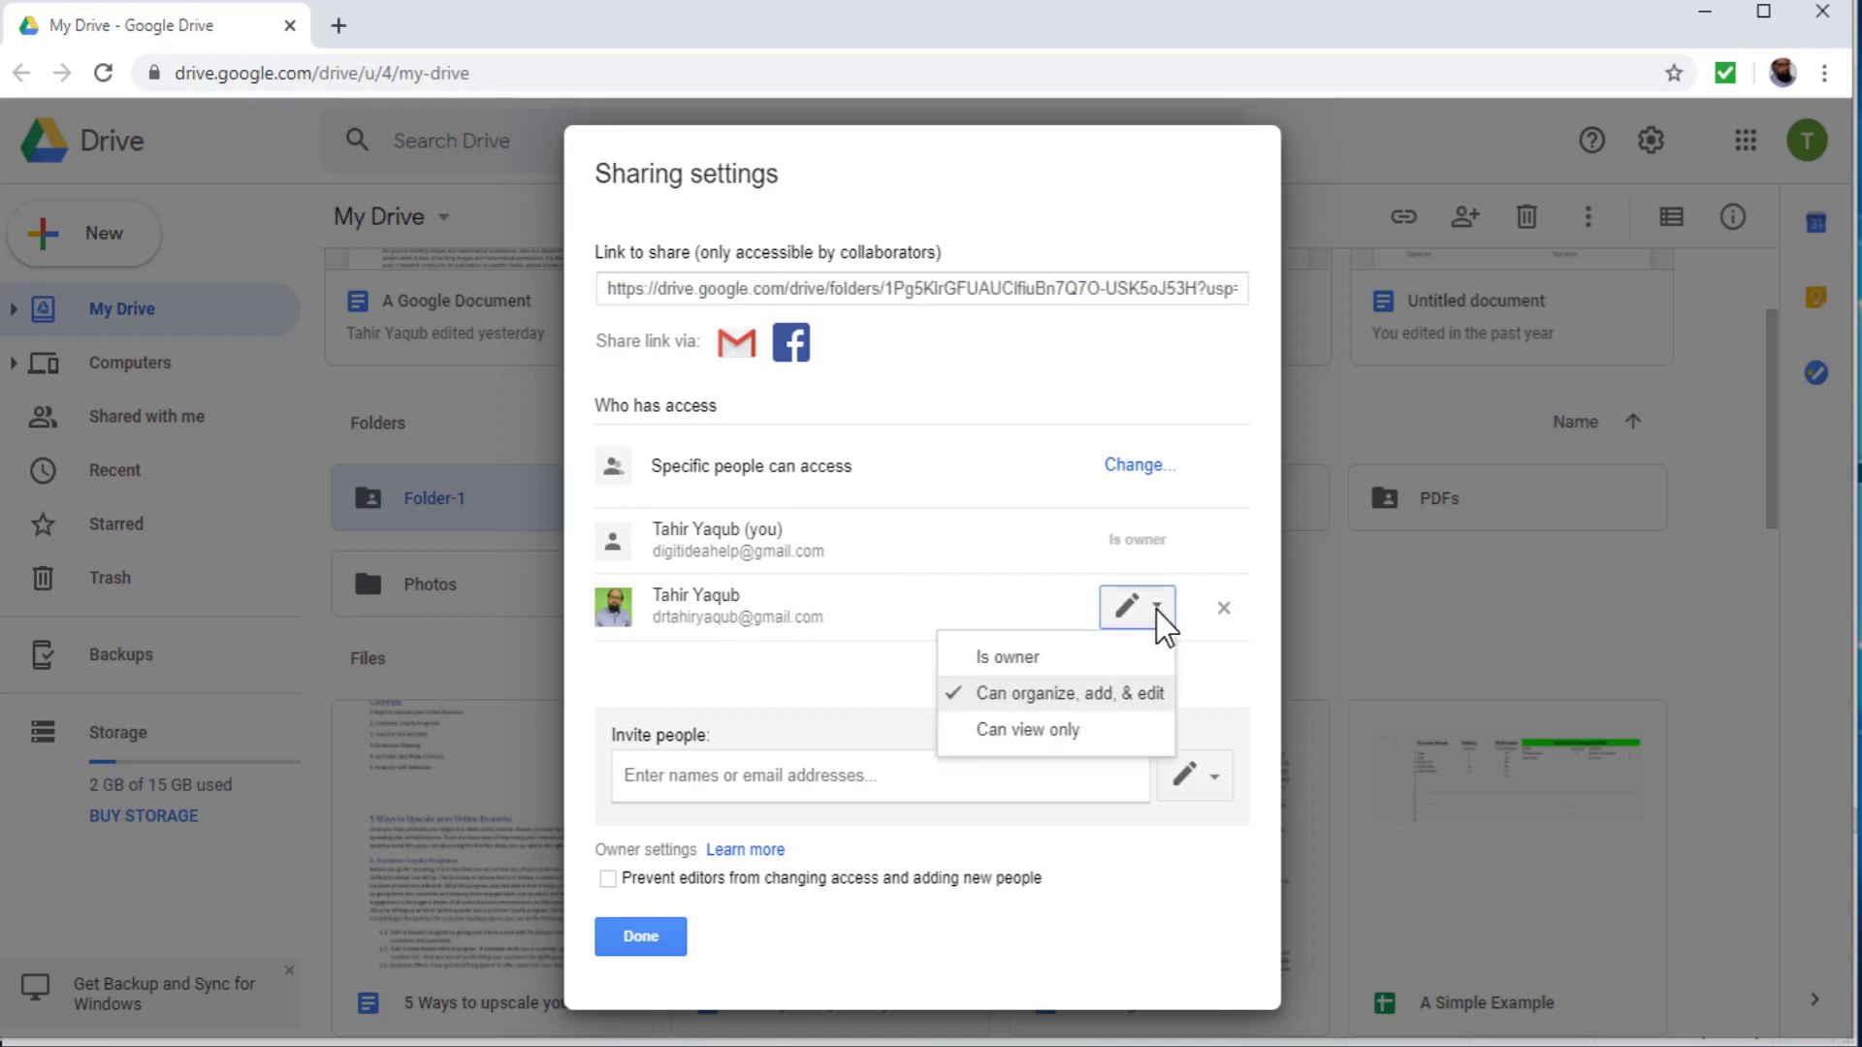
left_click(1031, 662)
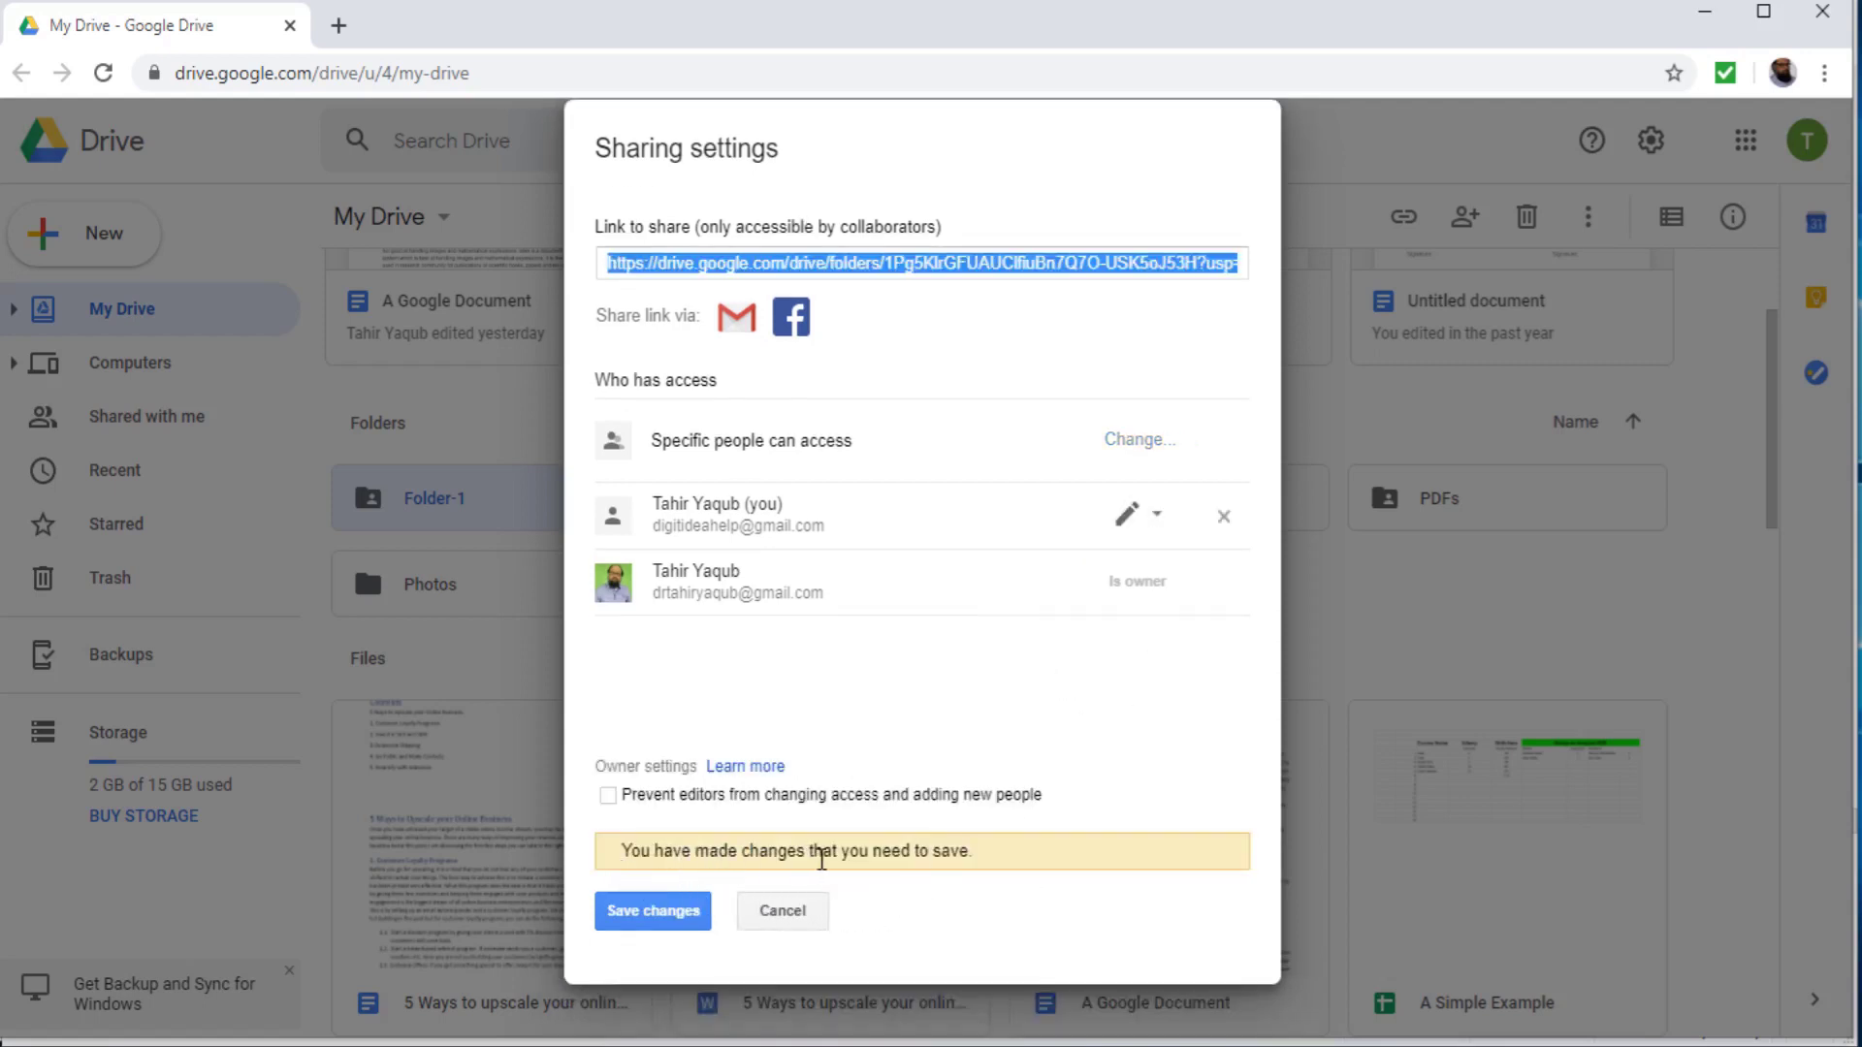
left_click(677, 915)
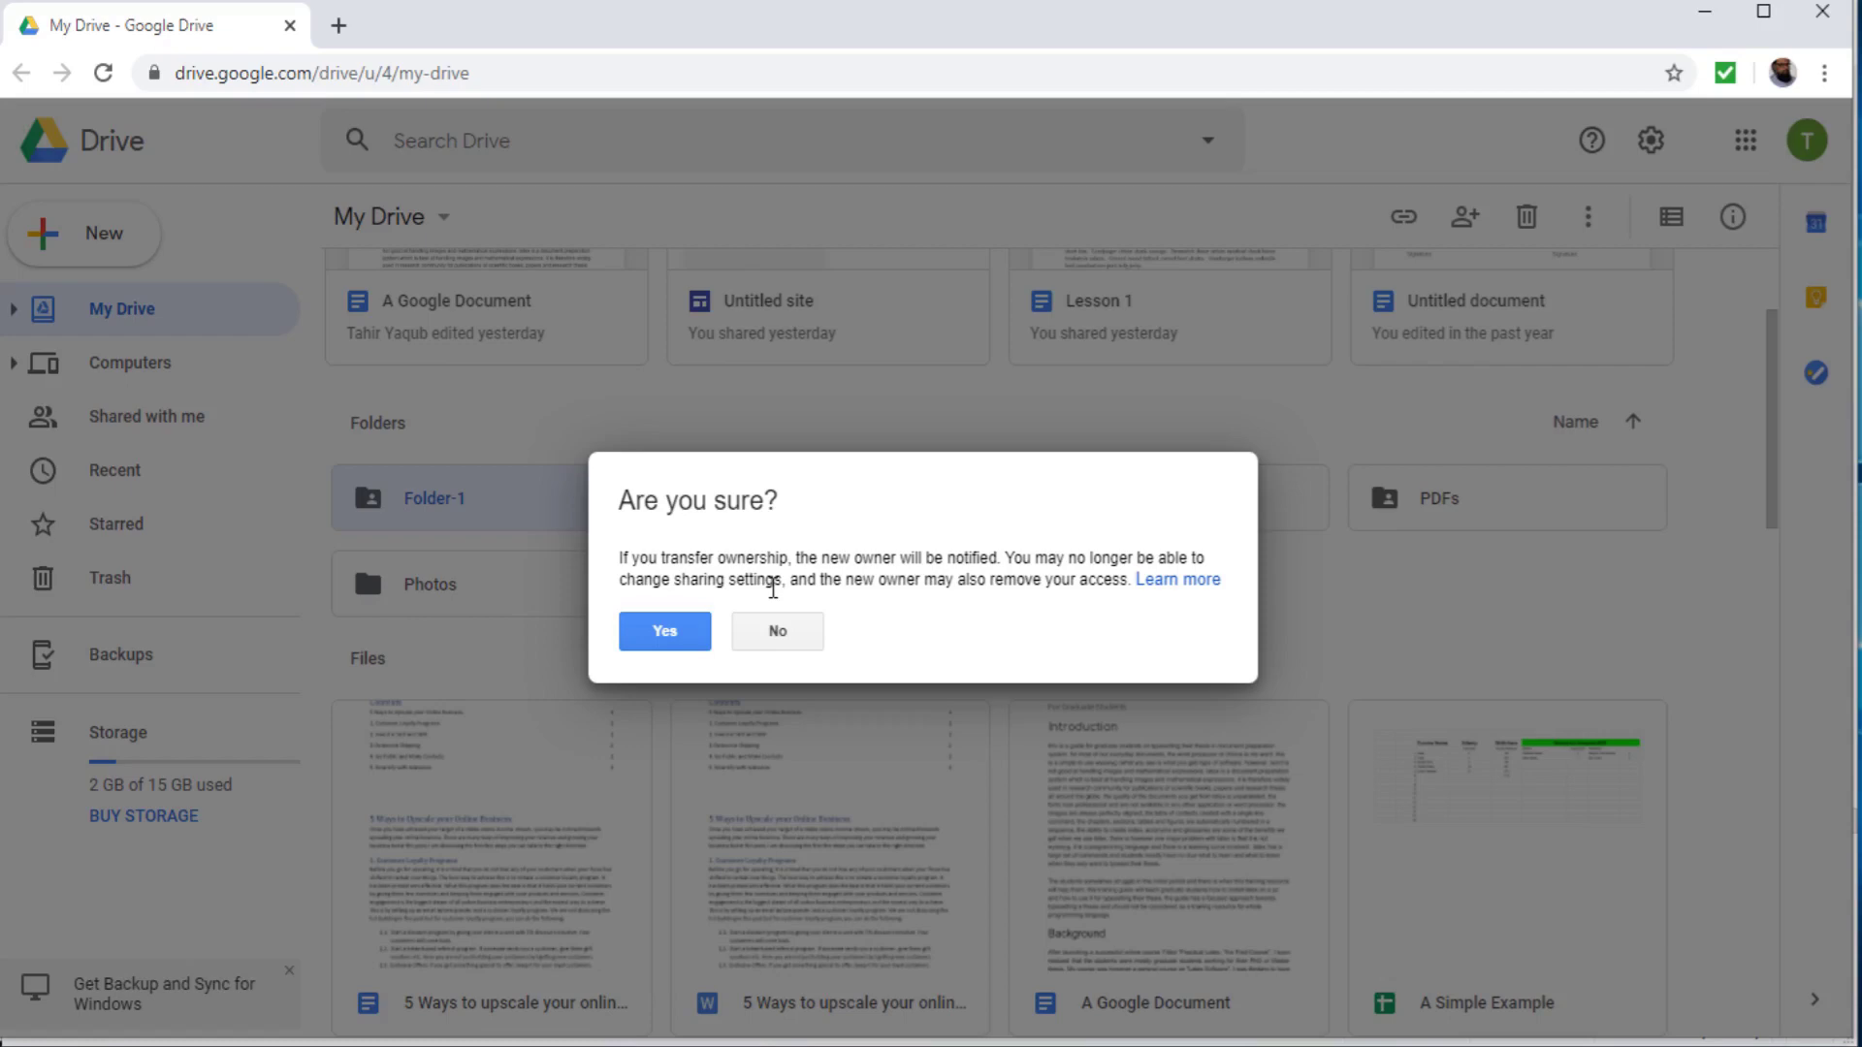
left_click(678, 649)
left_click(639, 882)
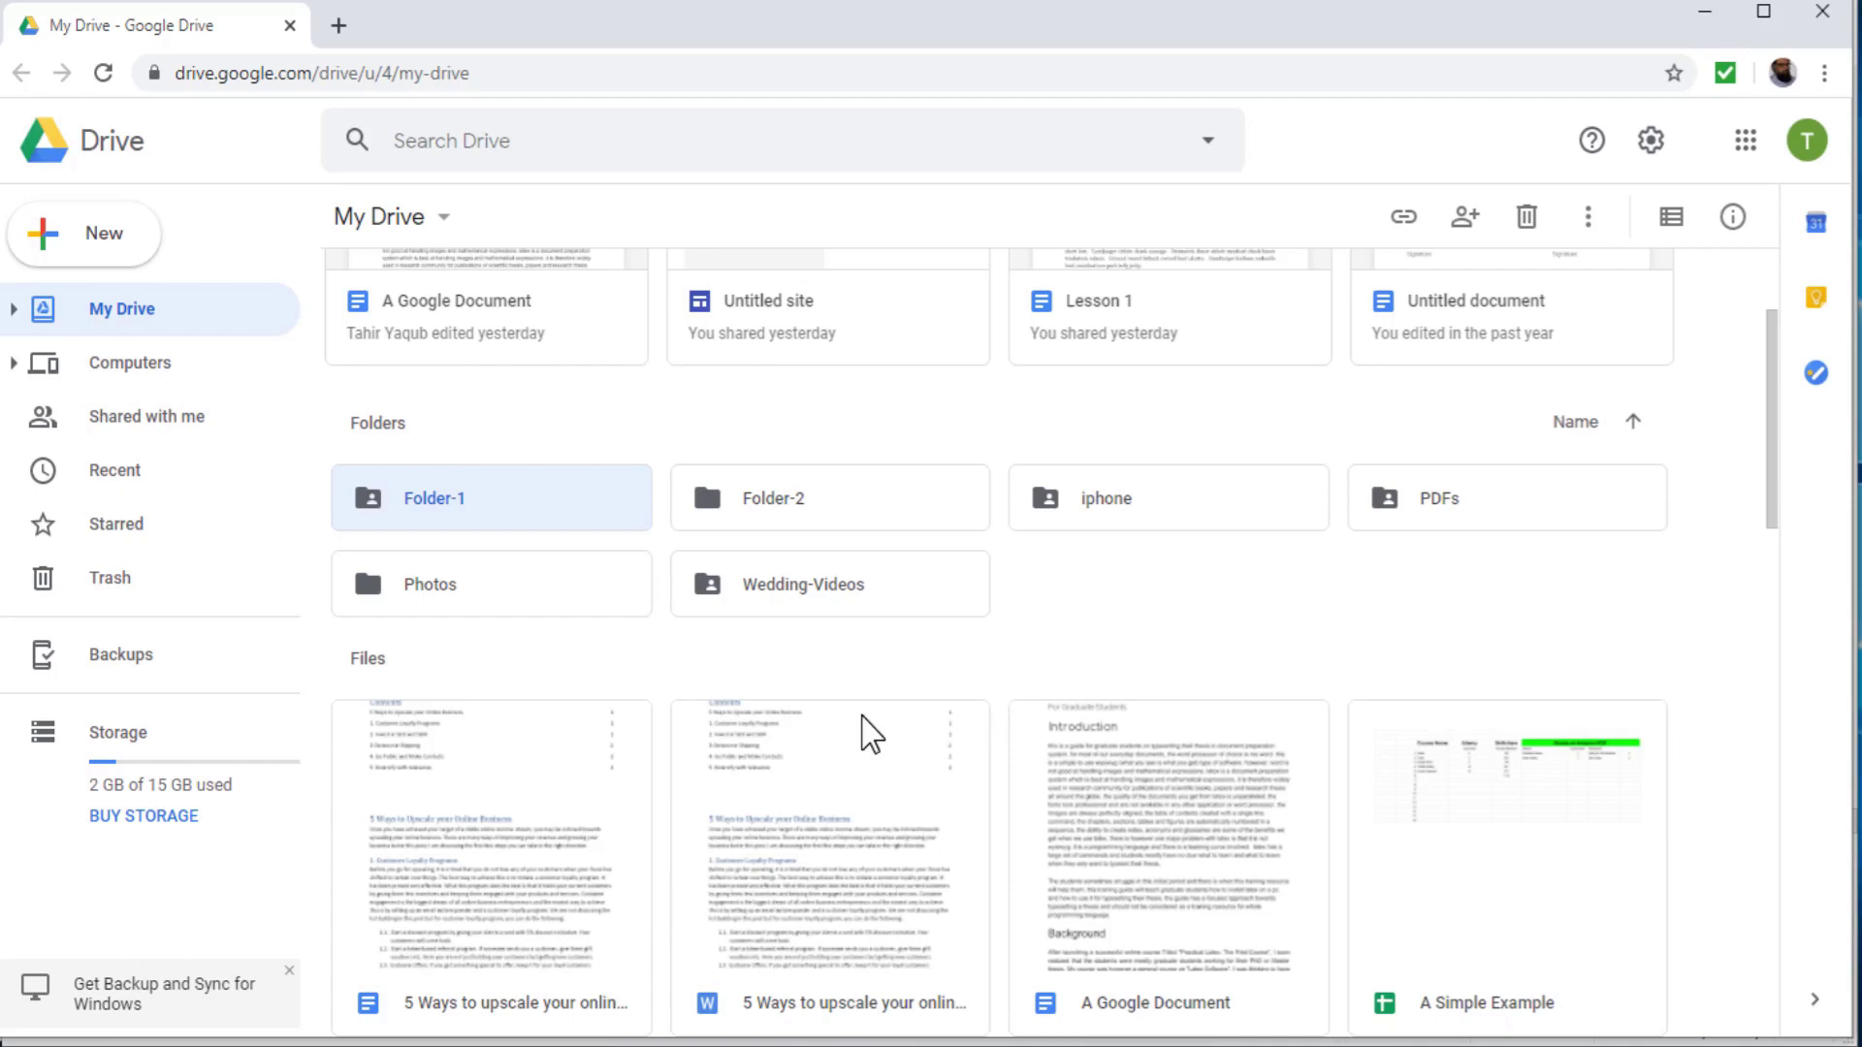
Check the advanced sharing settings of Folder-1 for the current owner and the access levels available for your own account.
scroll(553, 527, "up", 3)
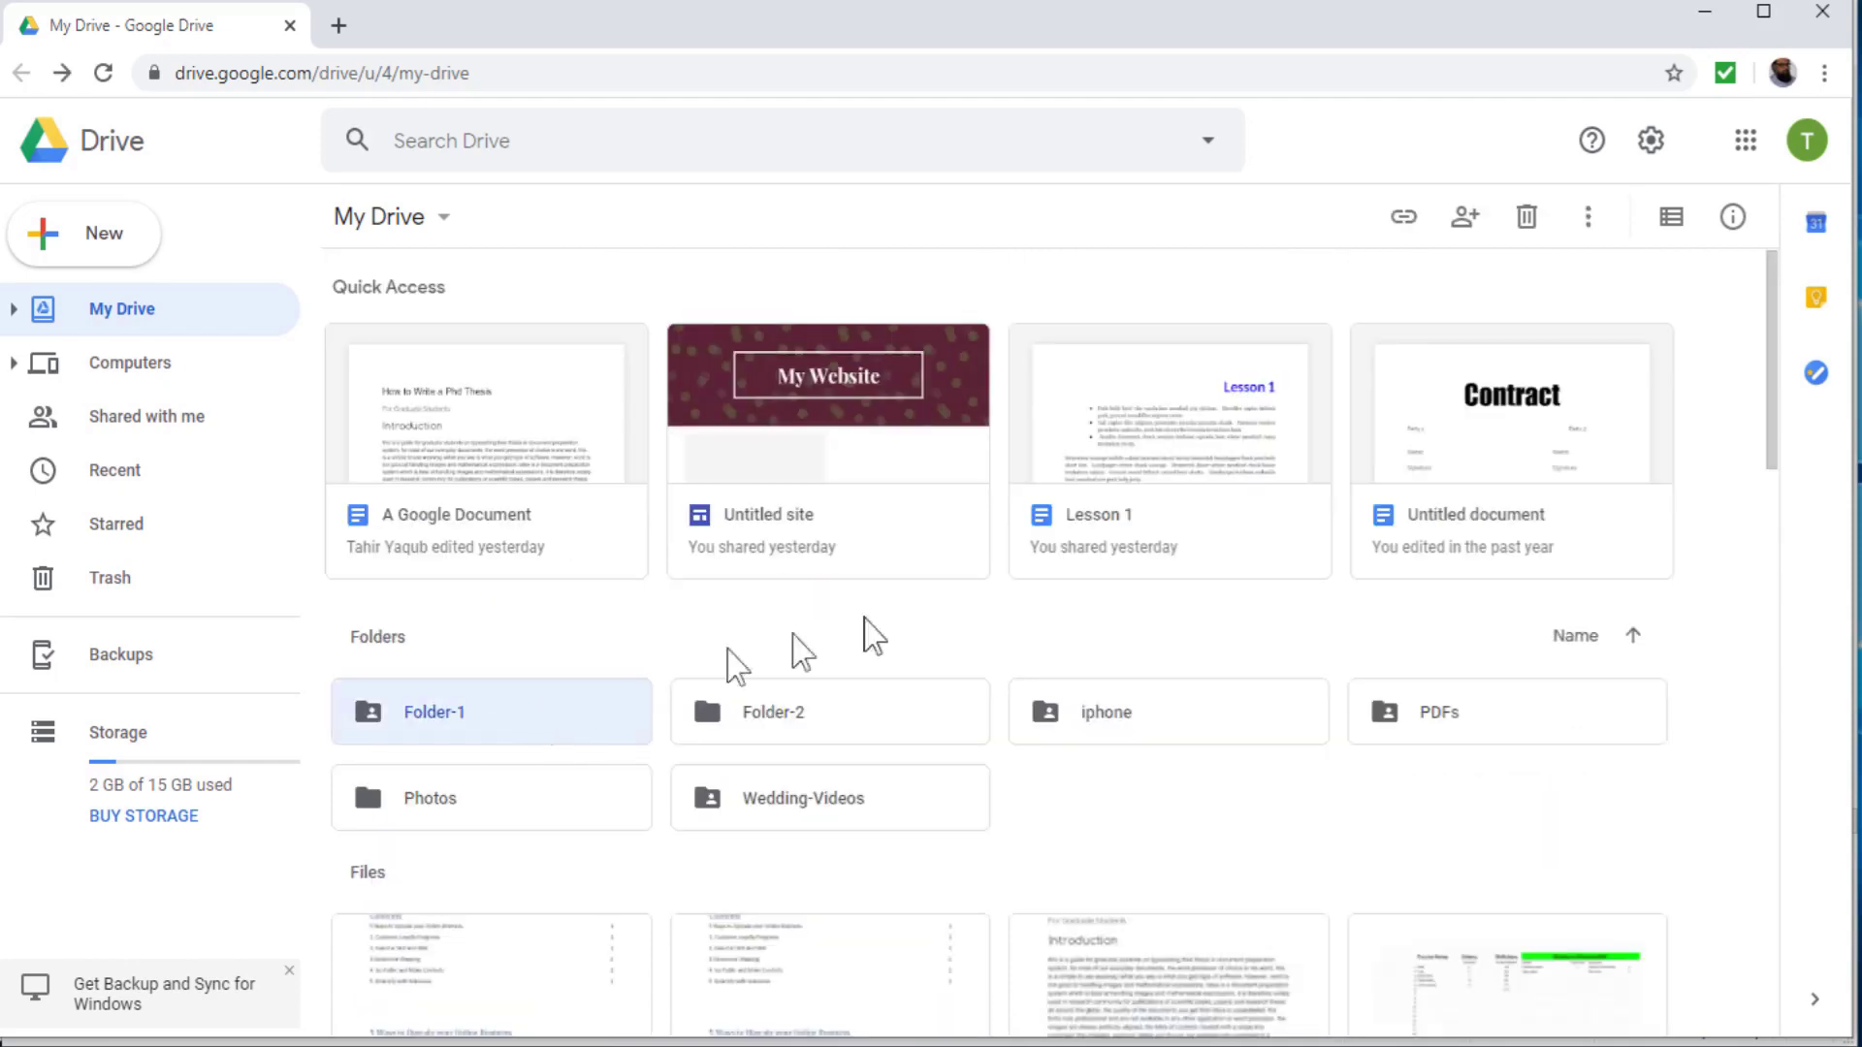
left_click(1464, 218)
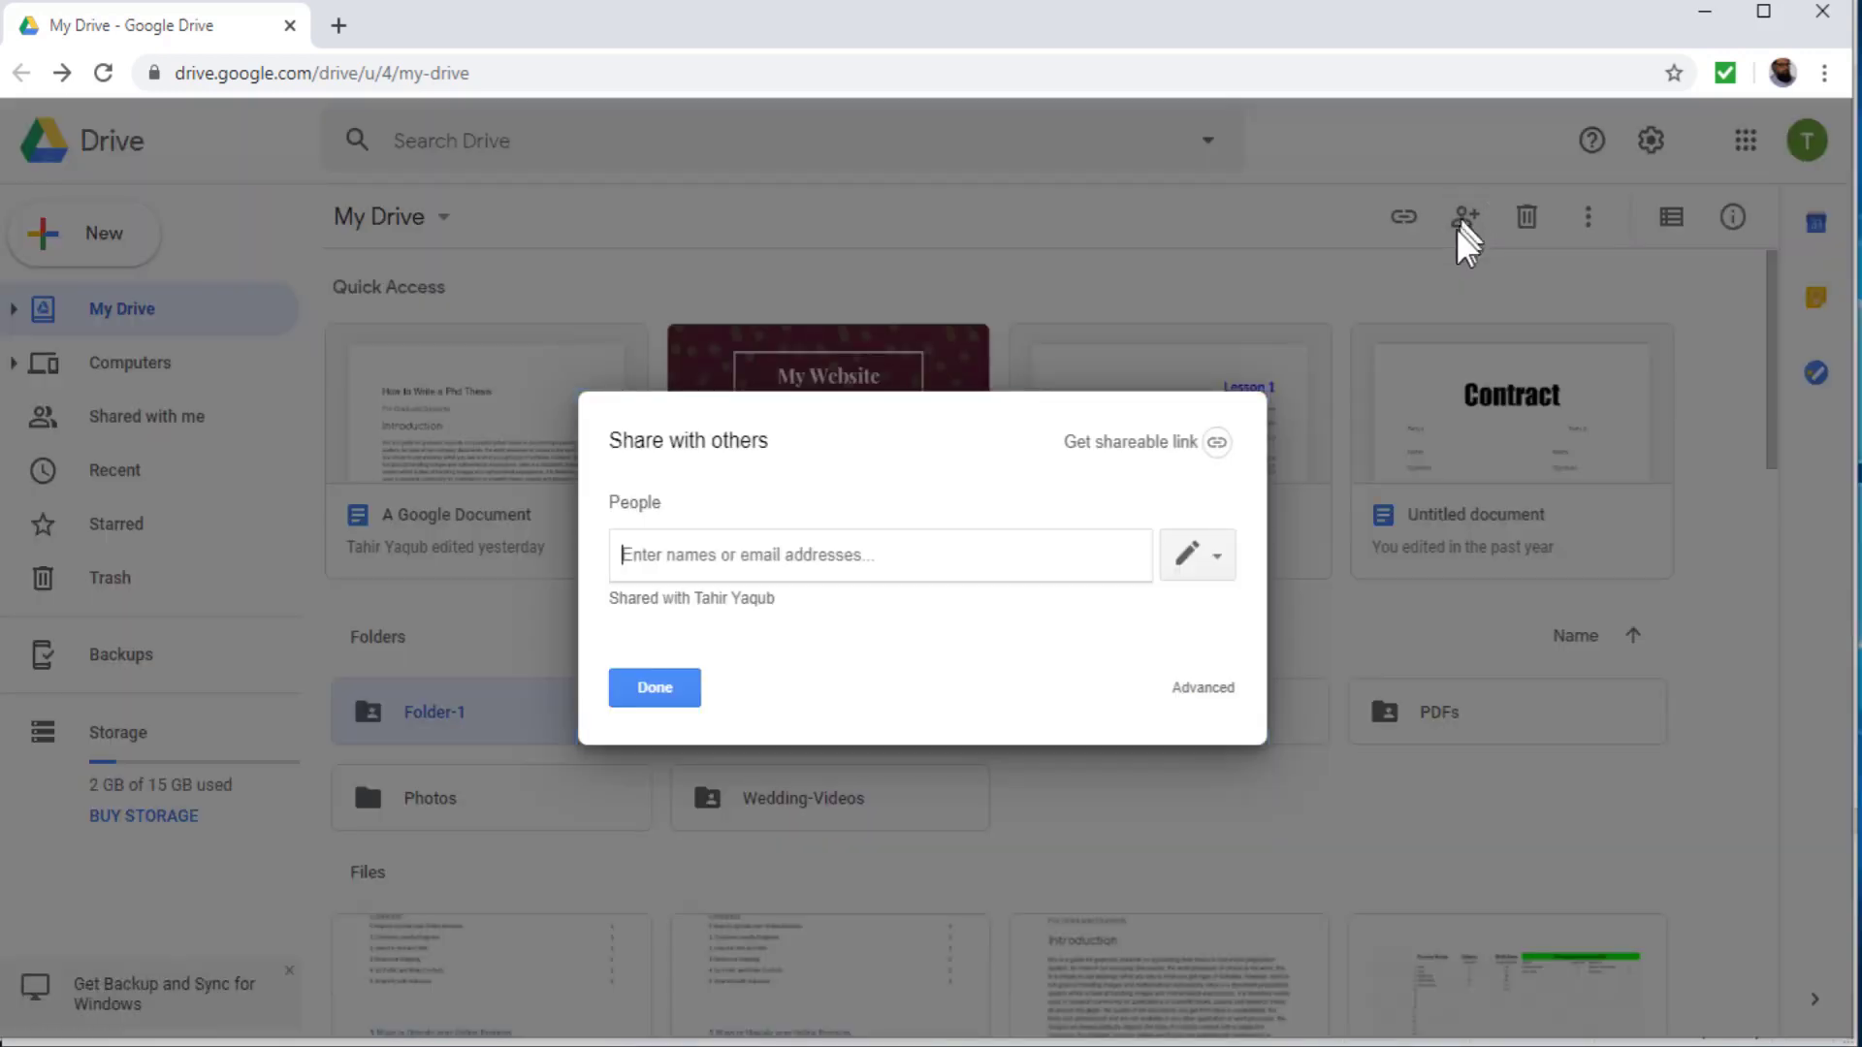
left_click(1201, 689)
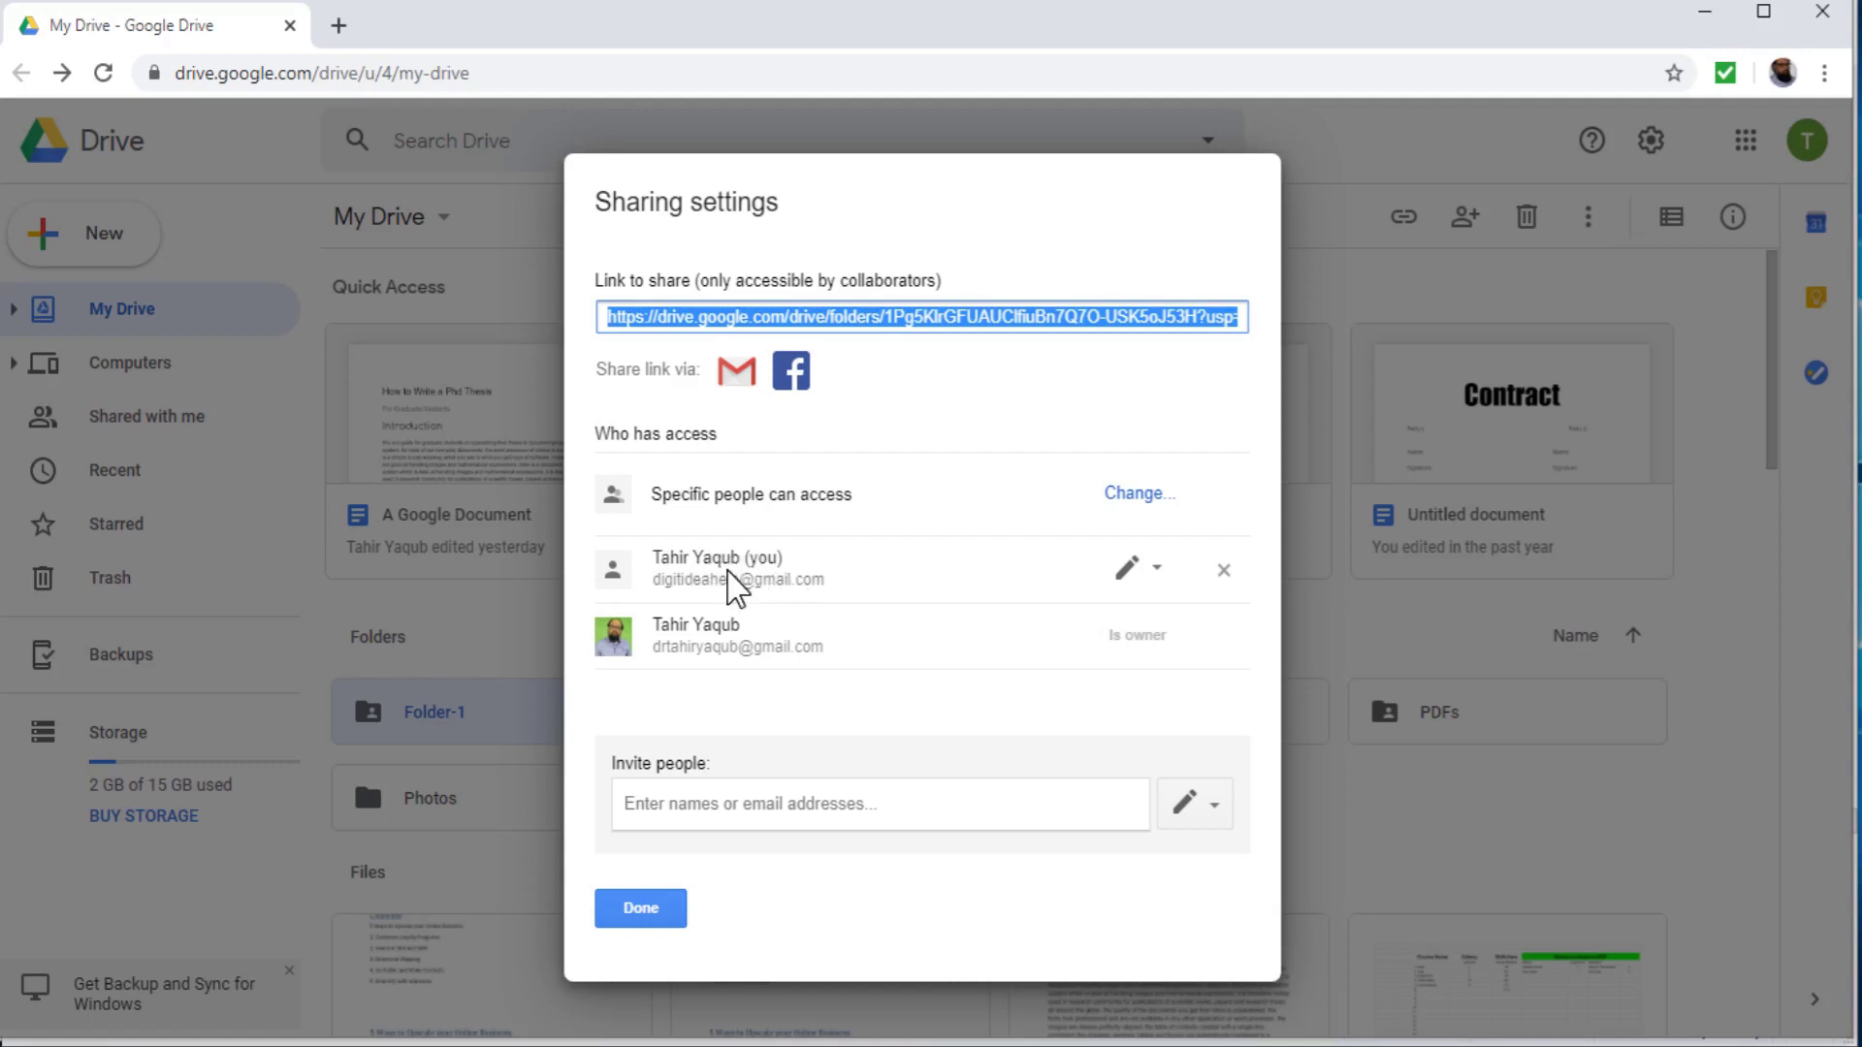
left_click(1156, 573)
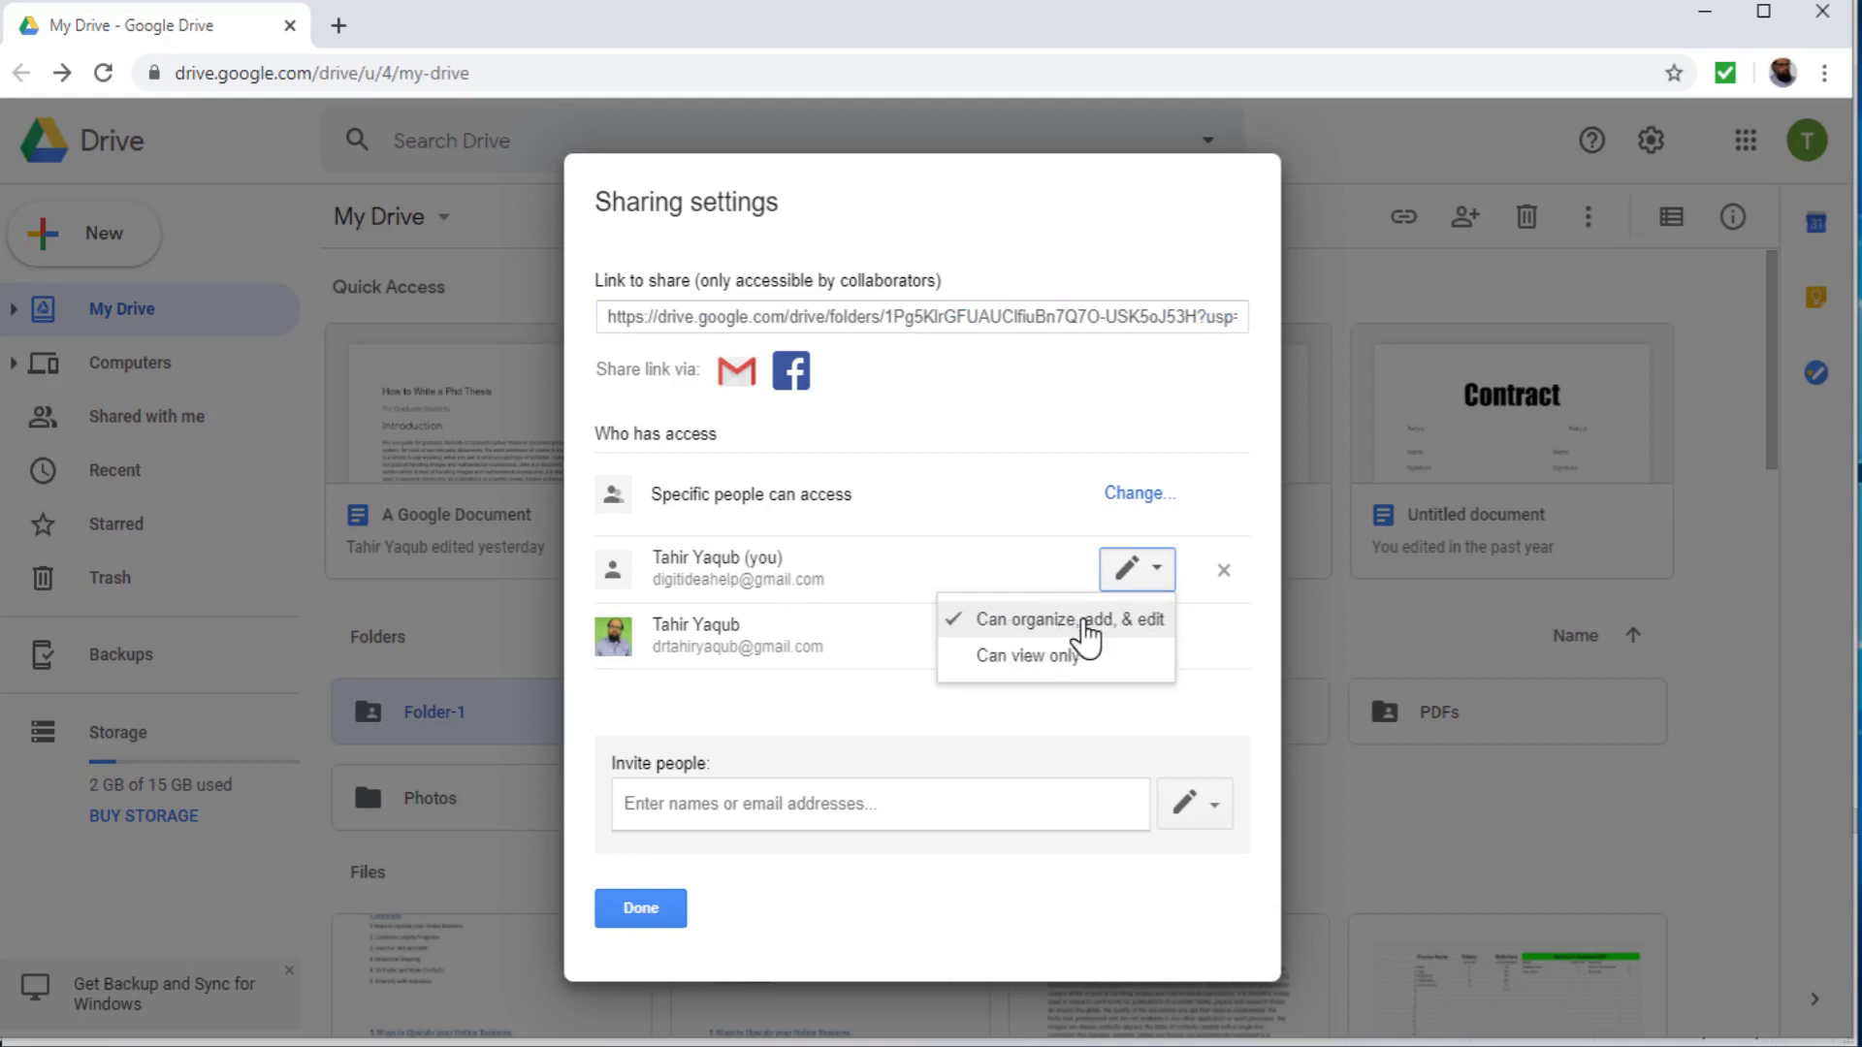
left_click(1059, 563)
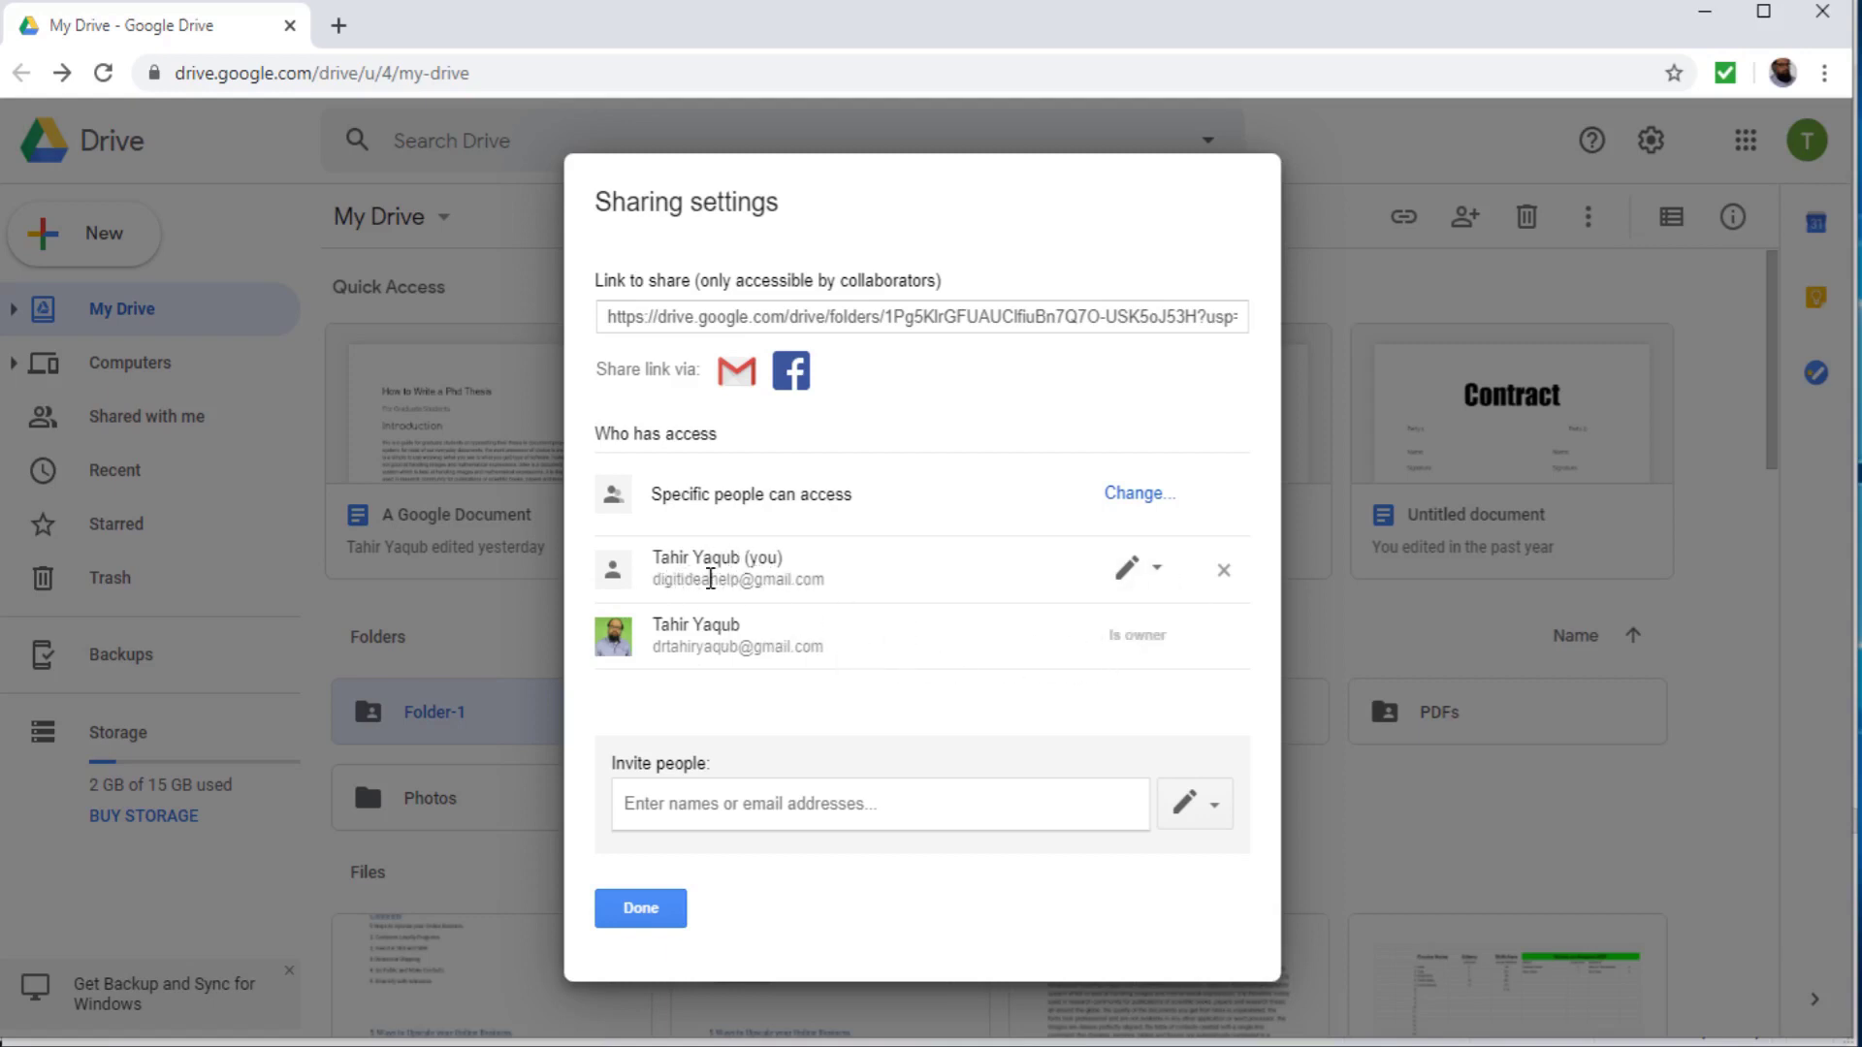
left_click(641, 909)
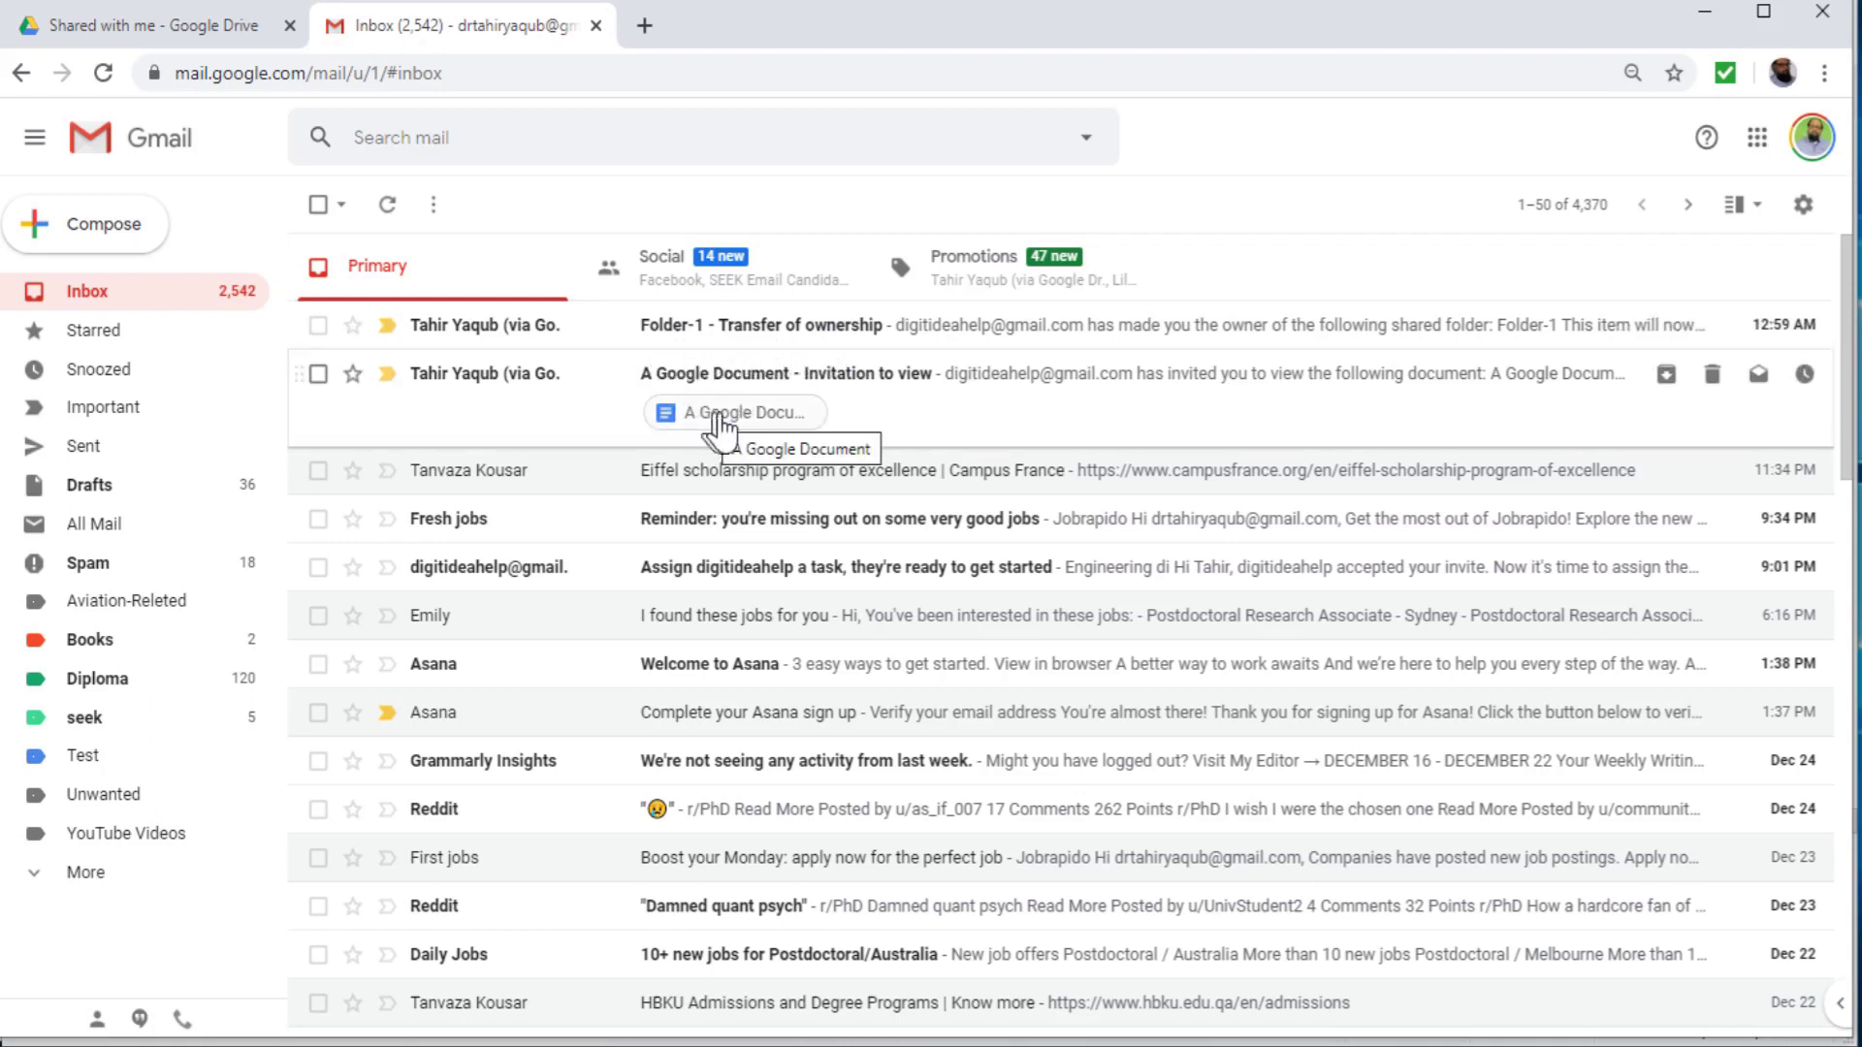
In the recipient's Gmail inbox, read the "A Google Document - Invitation to view" and "Folder-1 - Transfer of ownership" messages.
left_click(921, 388)
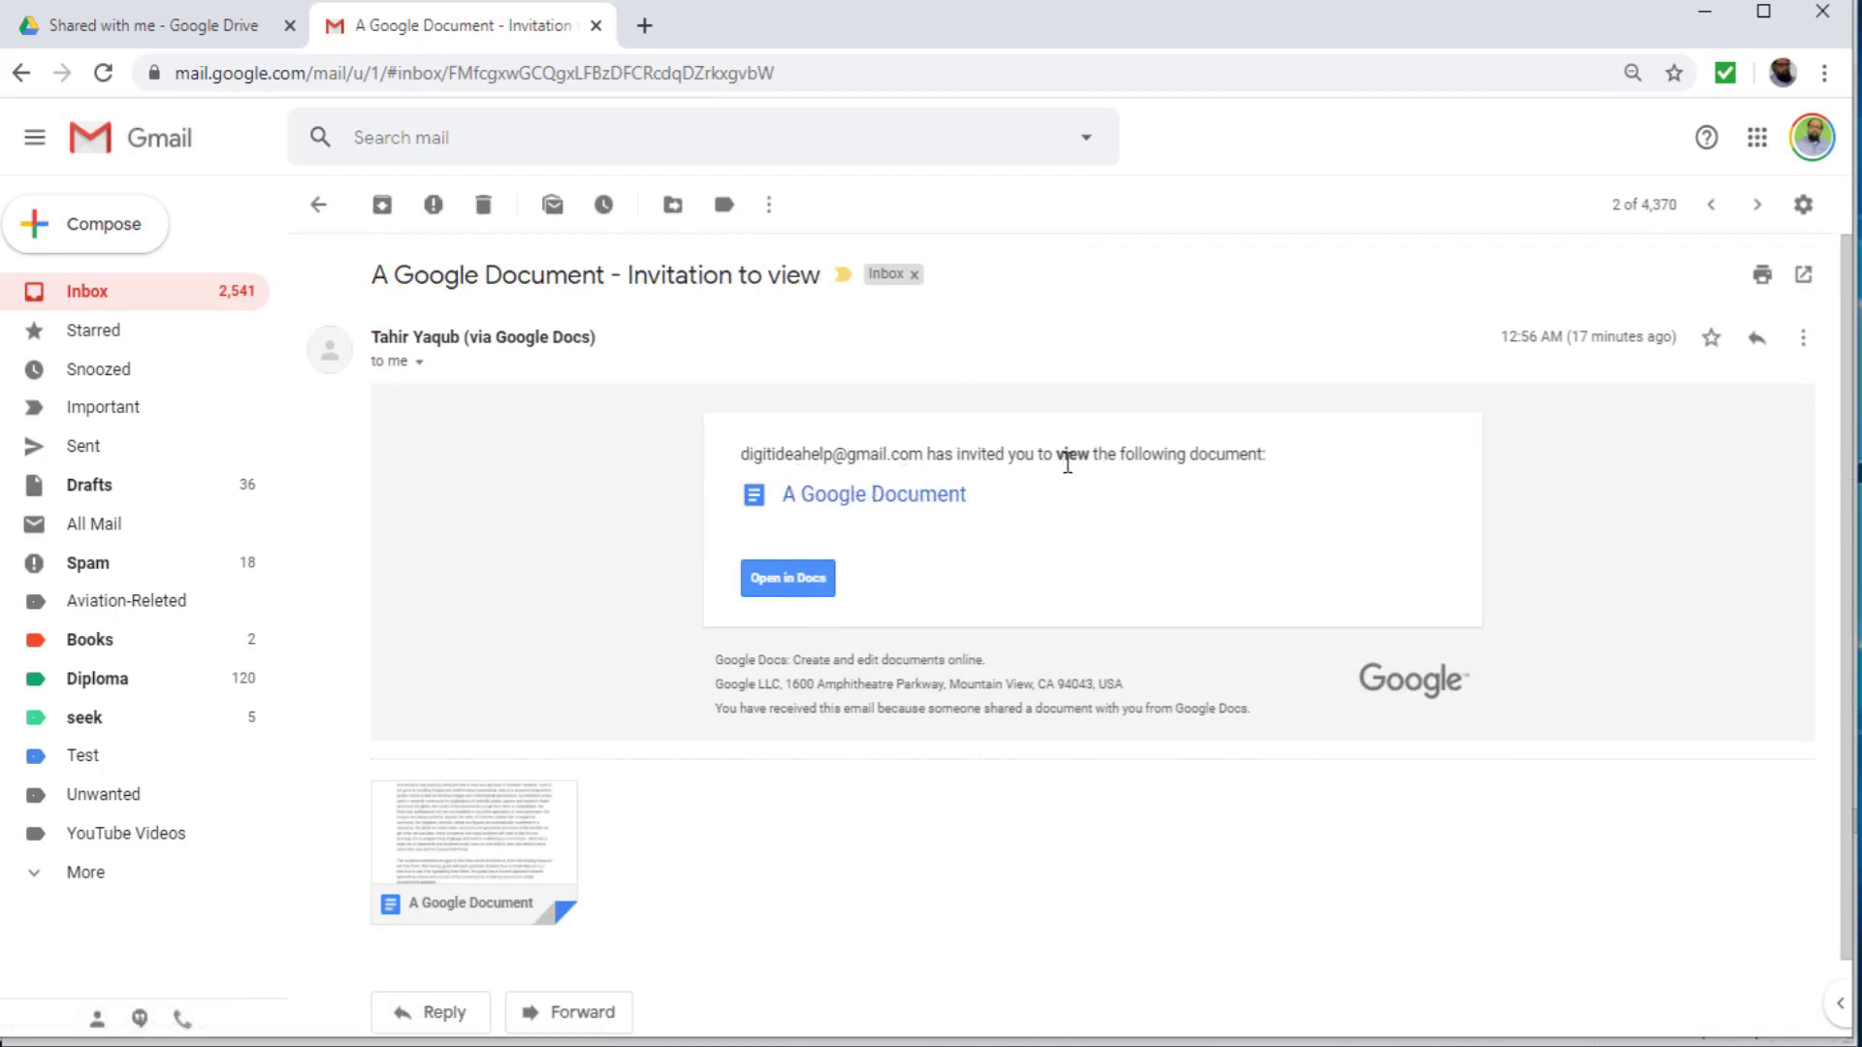
left_click(73, 296)
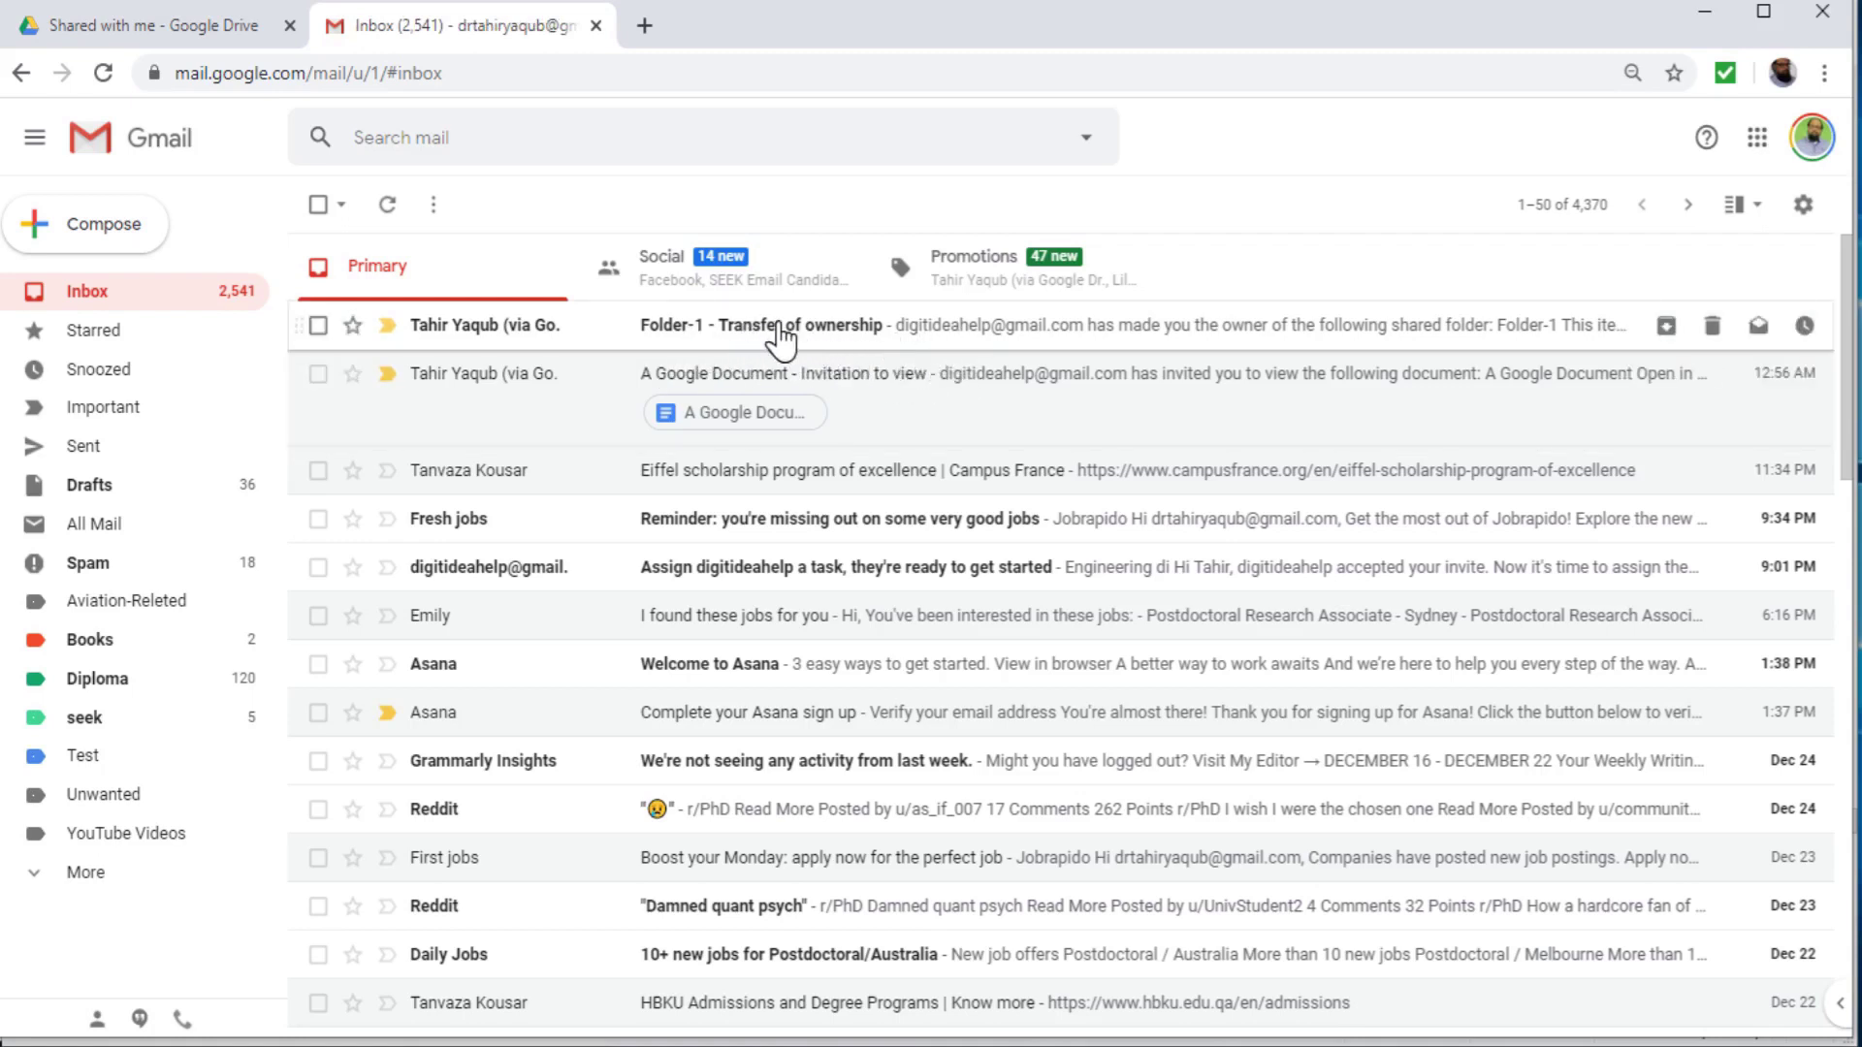
left_click(781, 338)
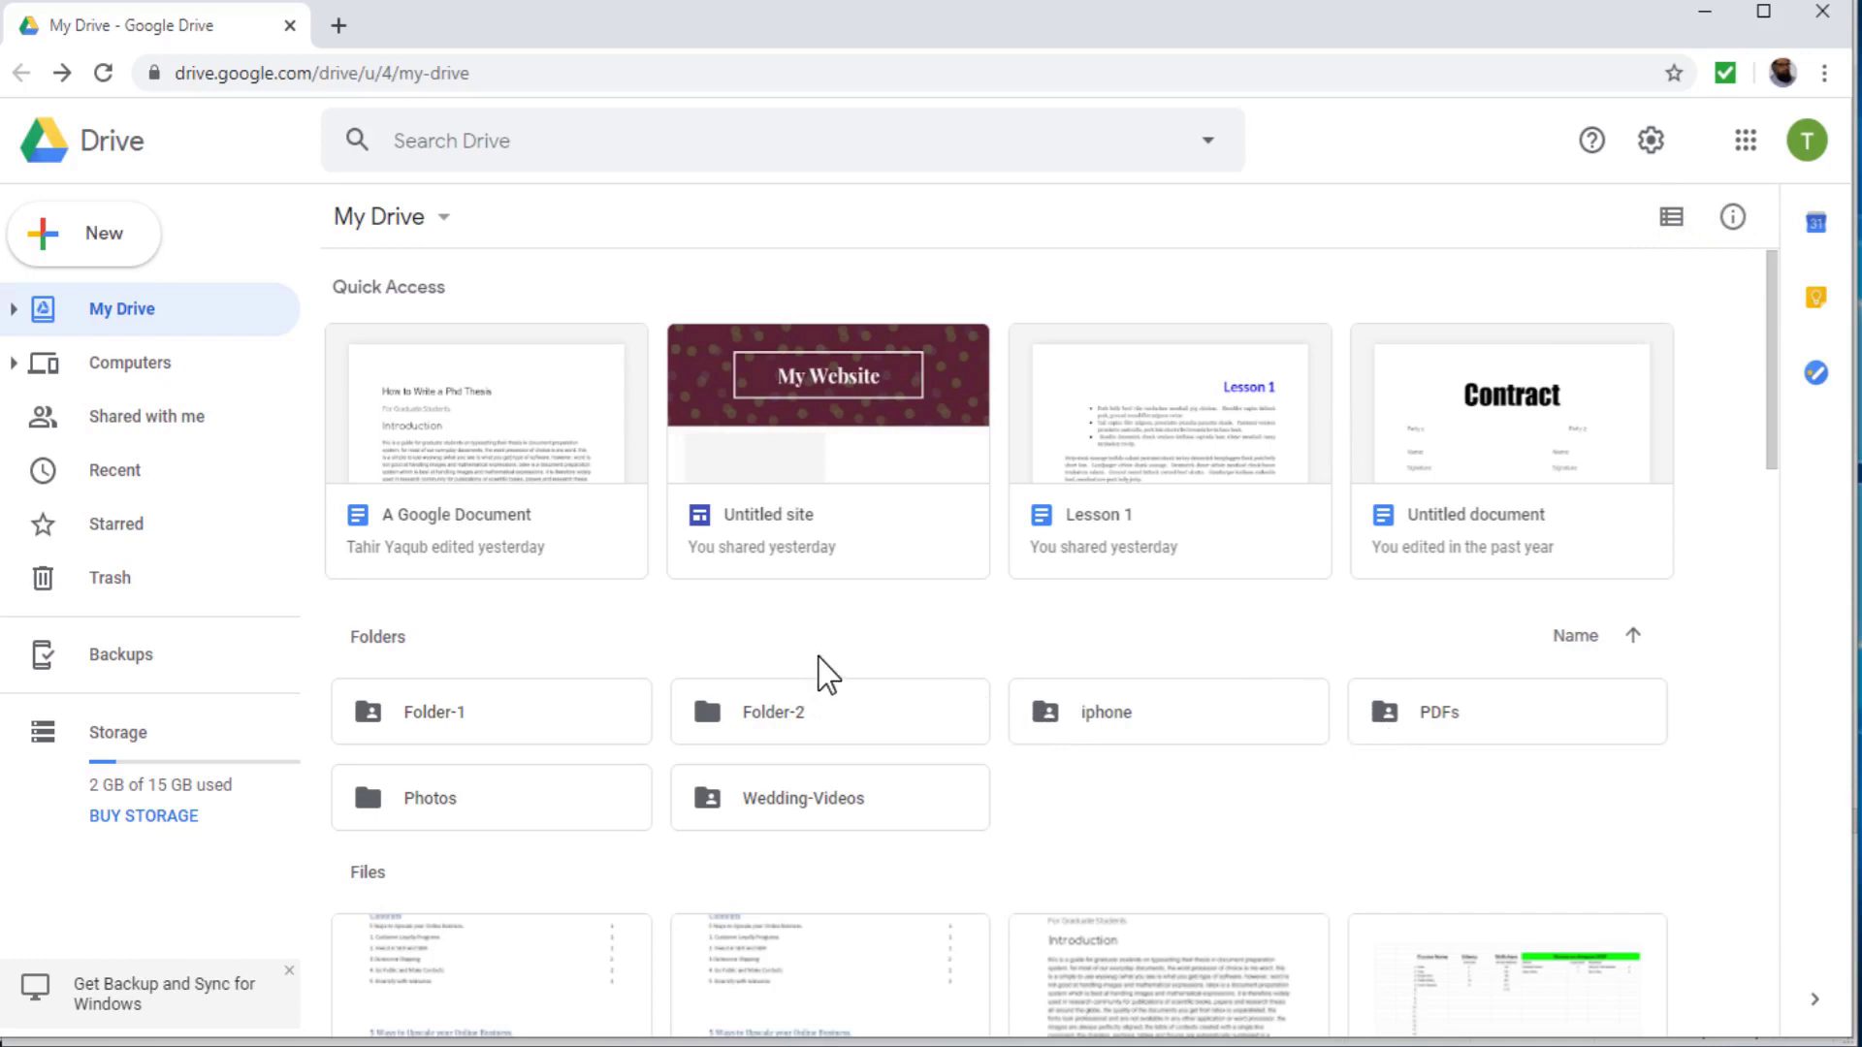
Back in Google Drive, view the items shared with the original owner's account.
left_click(163, 428)
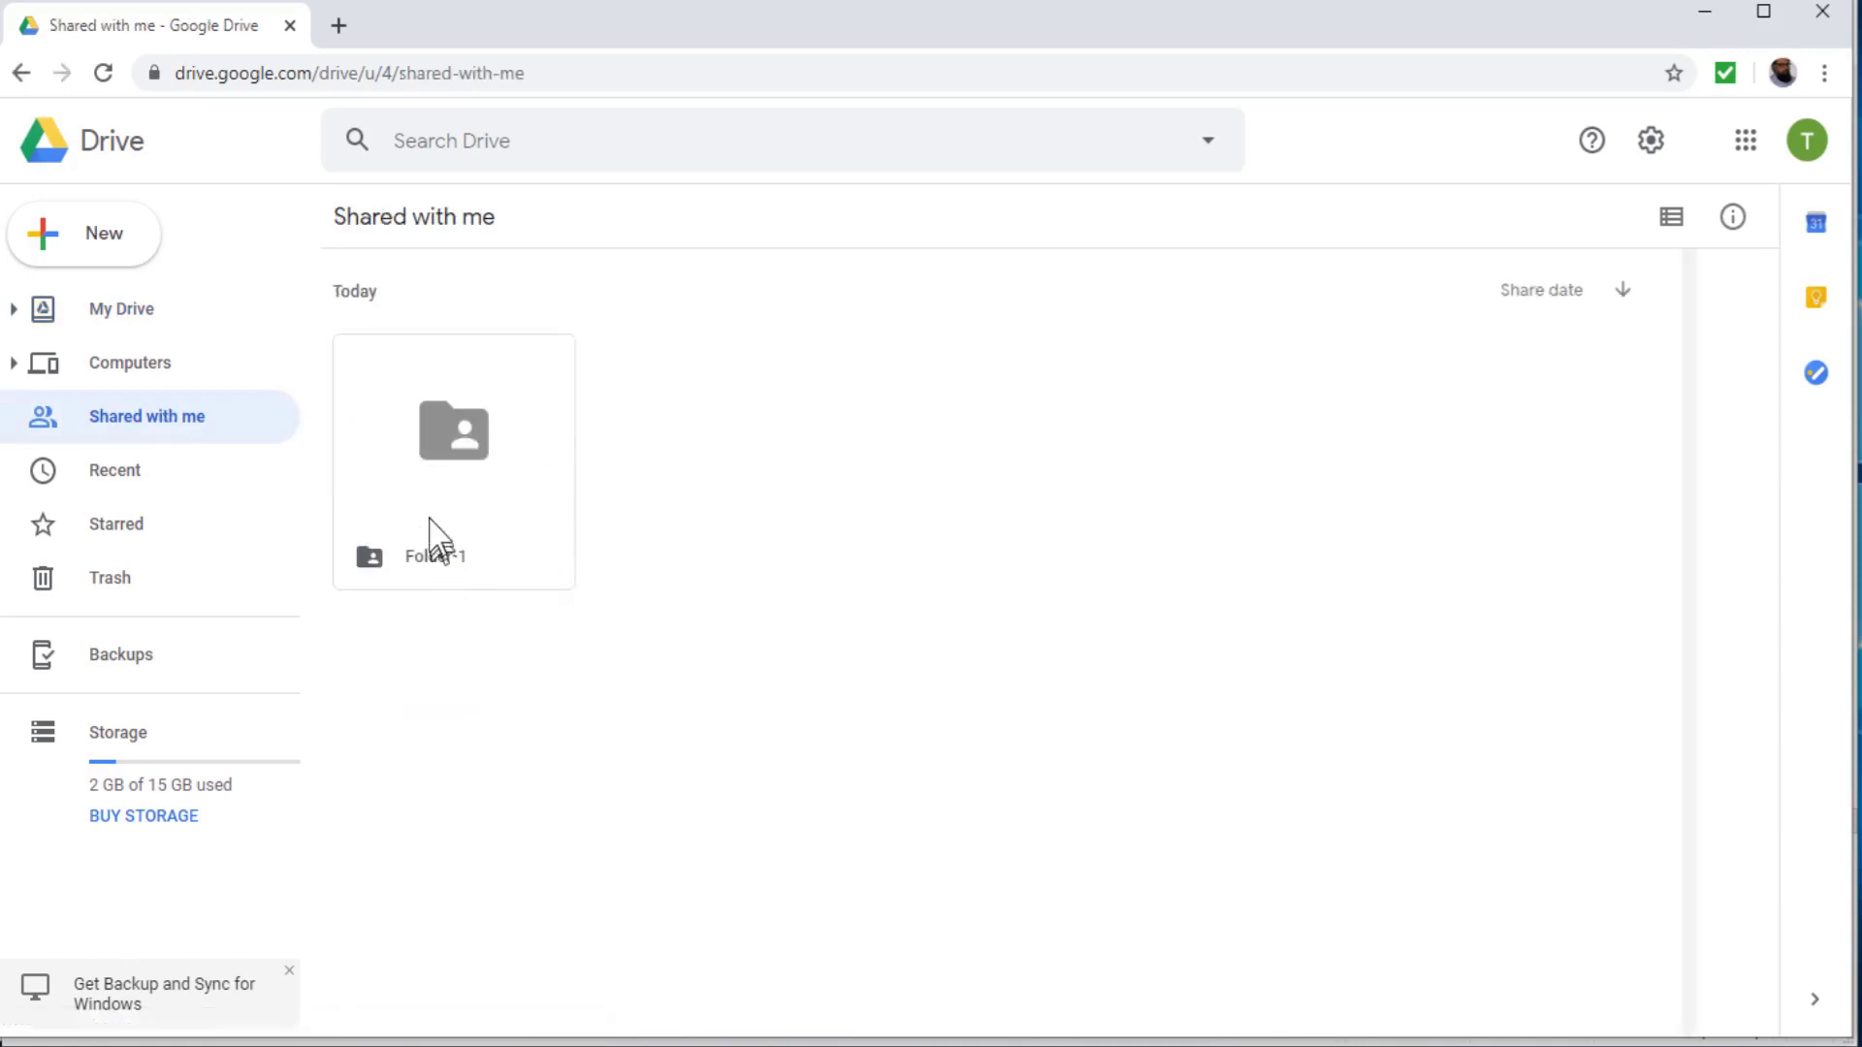